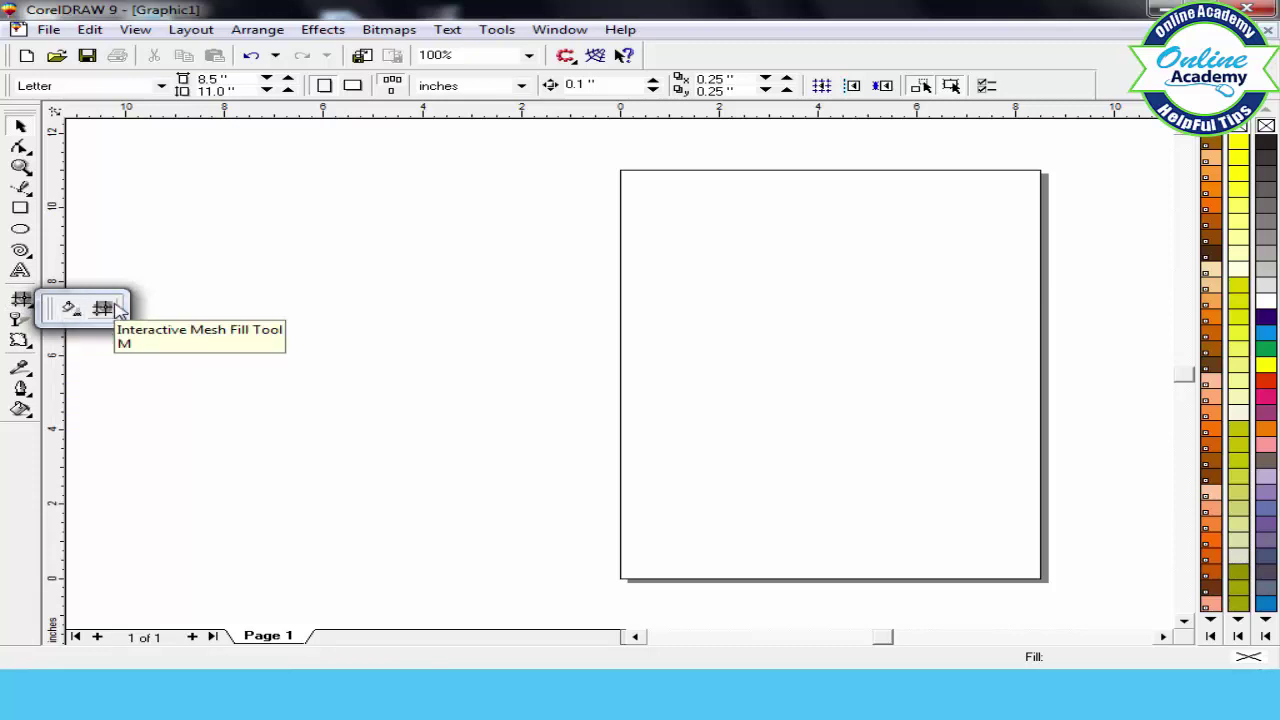
Draw a rectangle about 3.8 by 4.0 inches on the empty area beside the page.
click(17, 320)
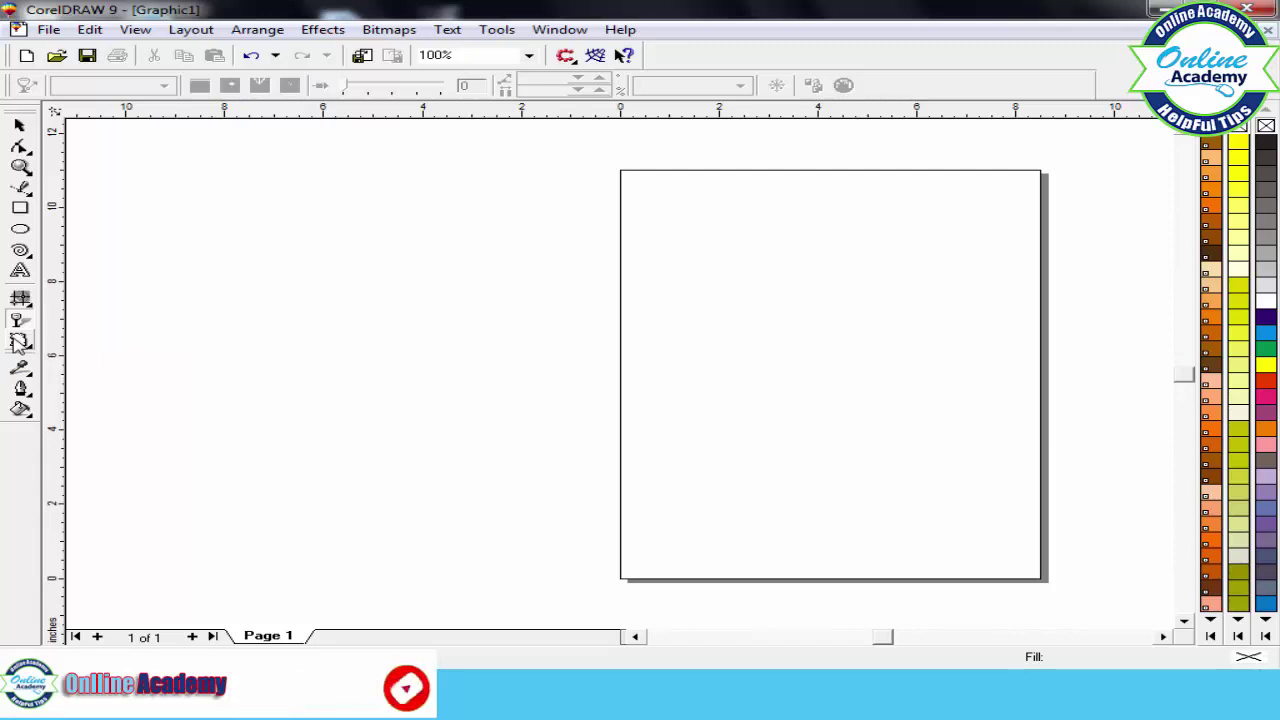
click(35, 306)
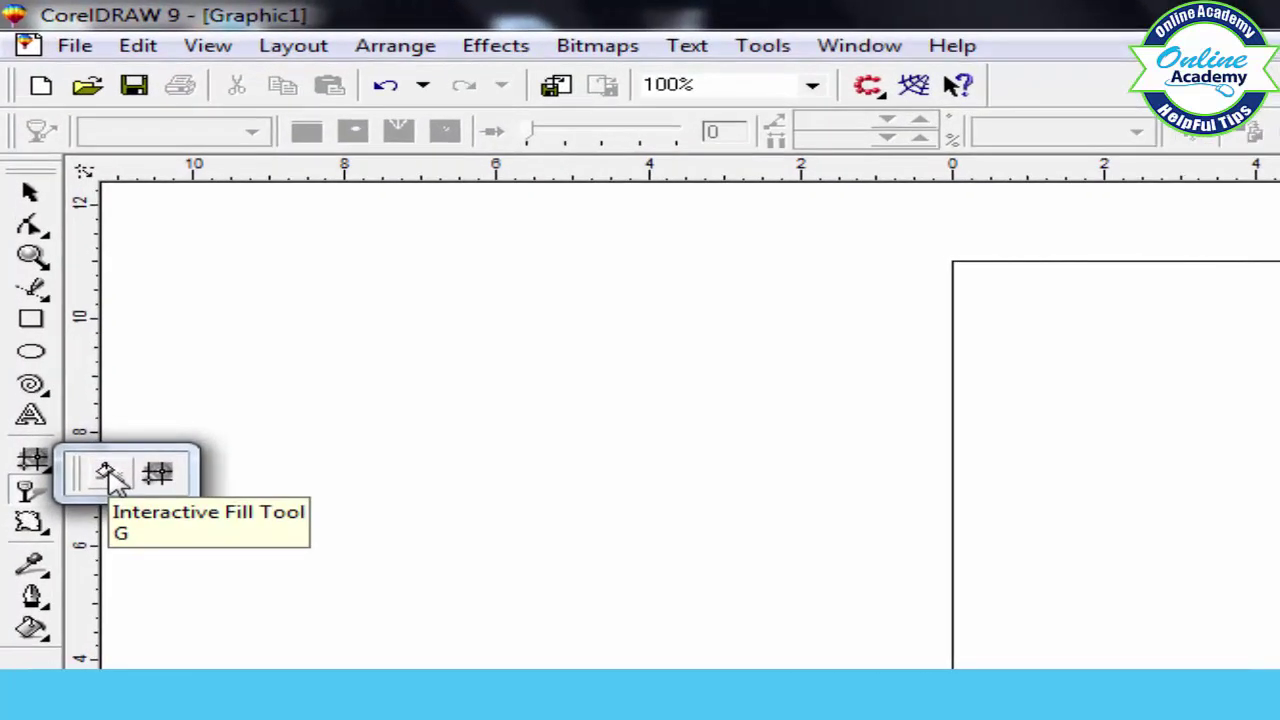
click(109, 470)
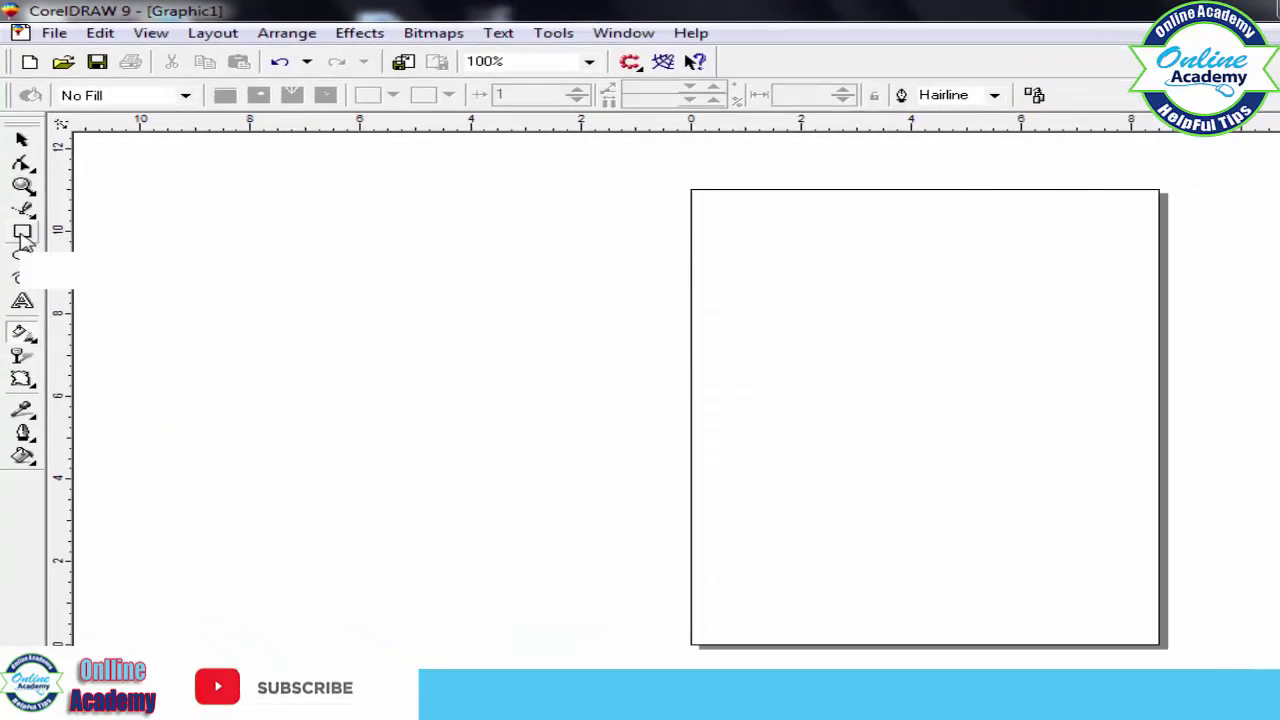
click(22, 234)
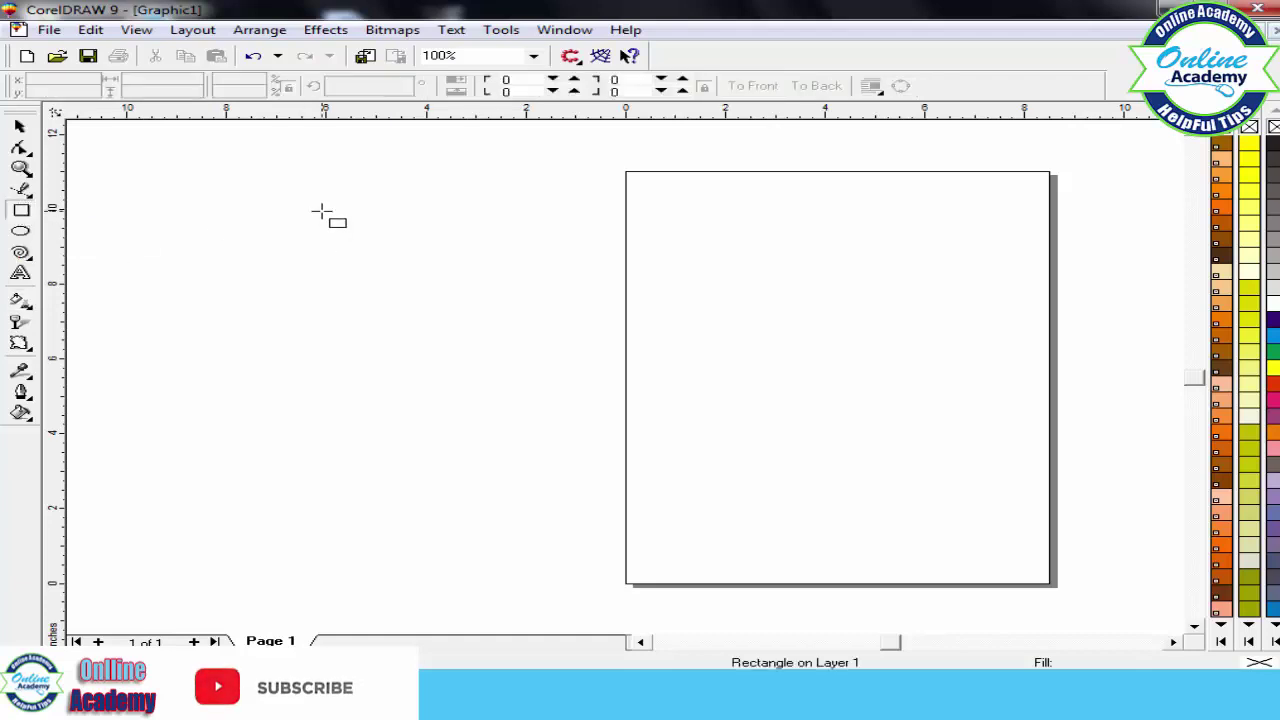
drag(321, 211, 517, 367)
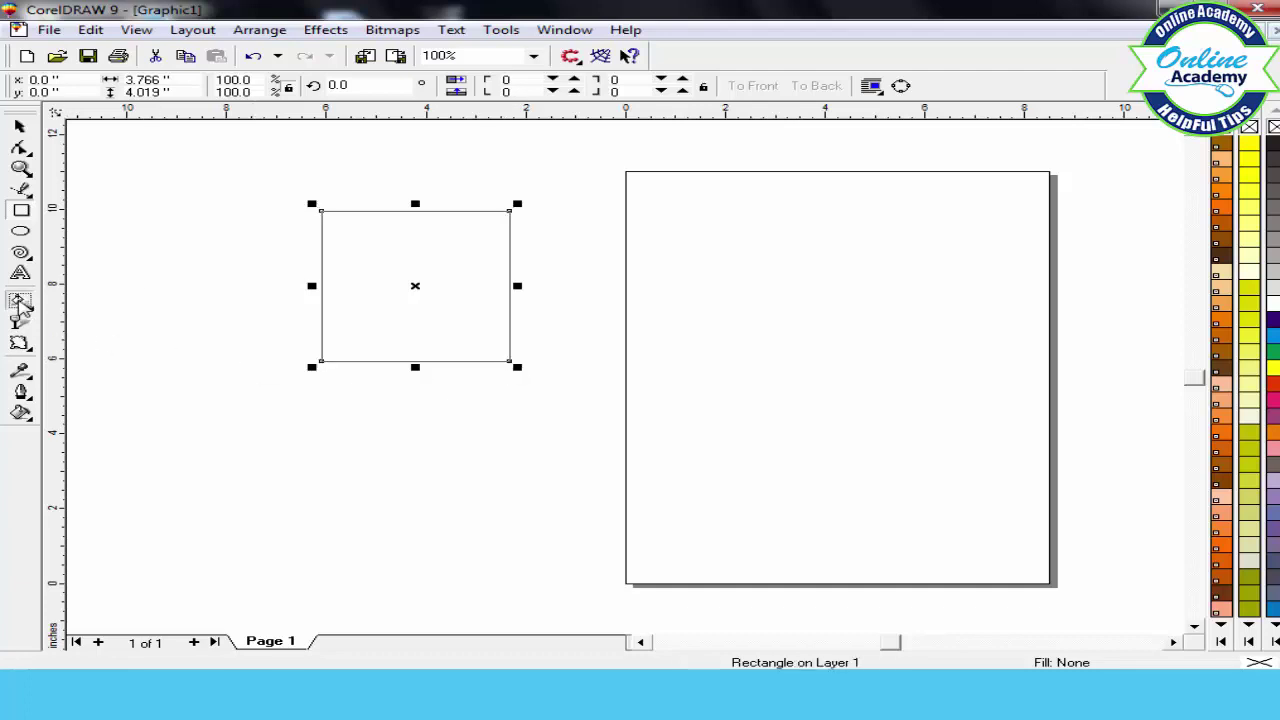
Give the rectangle an orange uniform CMYK fill of C 3, M 50, Y 78, K 0 with the Interactive Fill tool.
click(21, 301)
key(g)
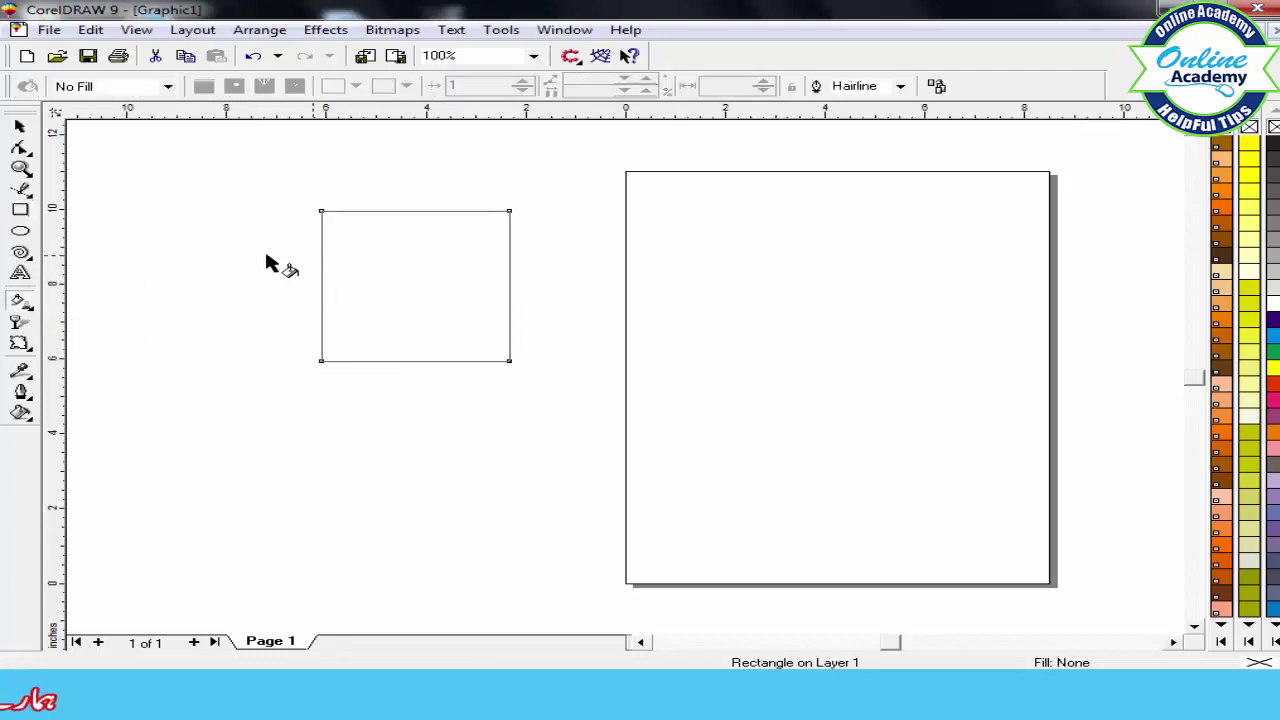
click(170, 87)
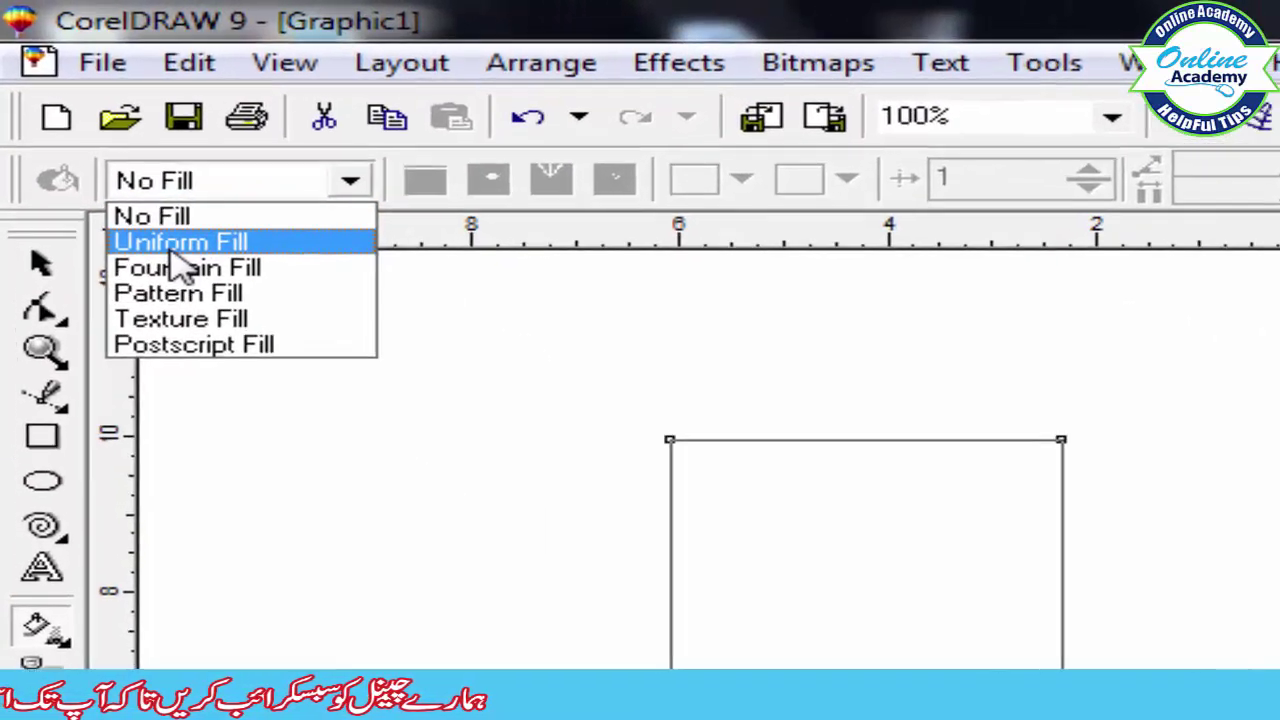
click(86, 118)
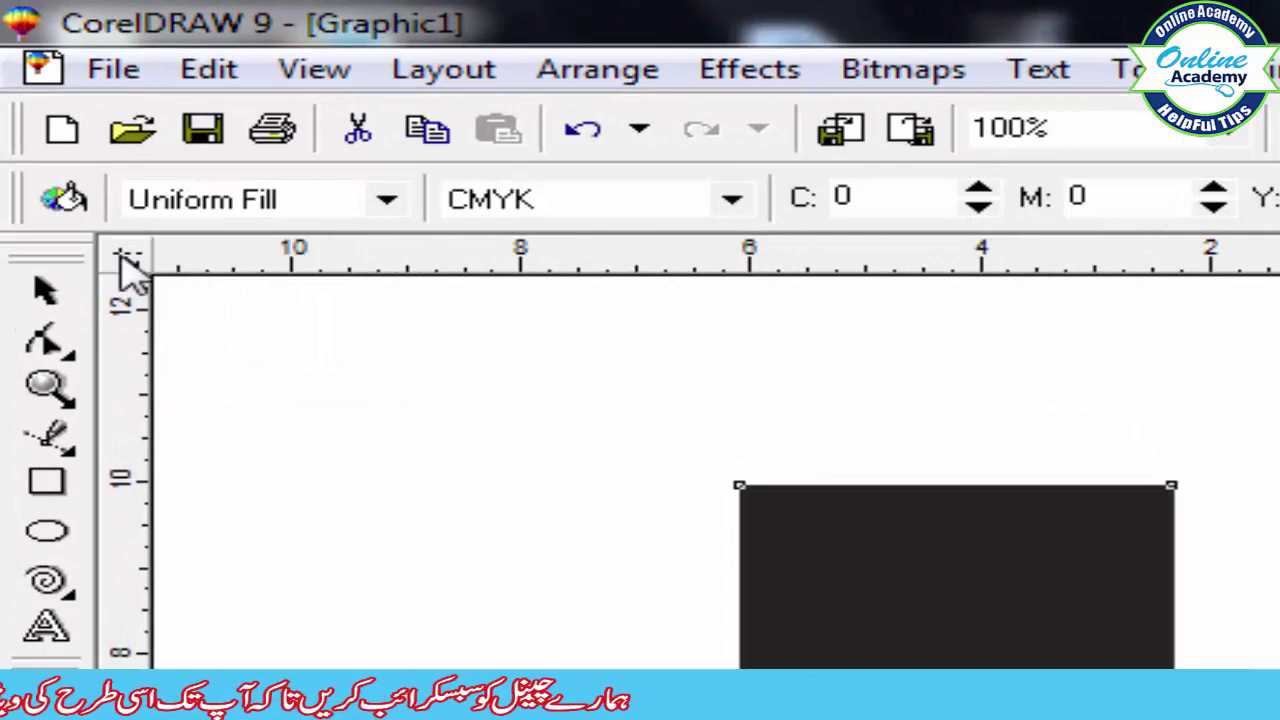
click(60, 198)
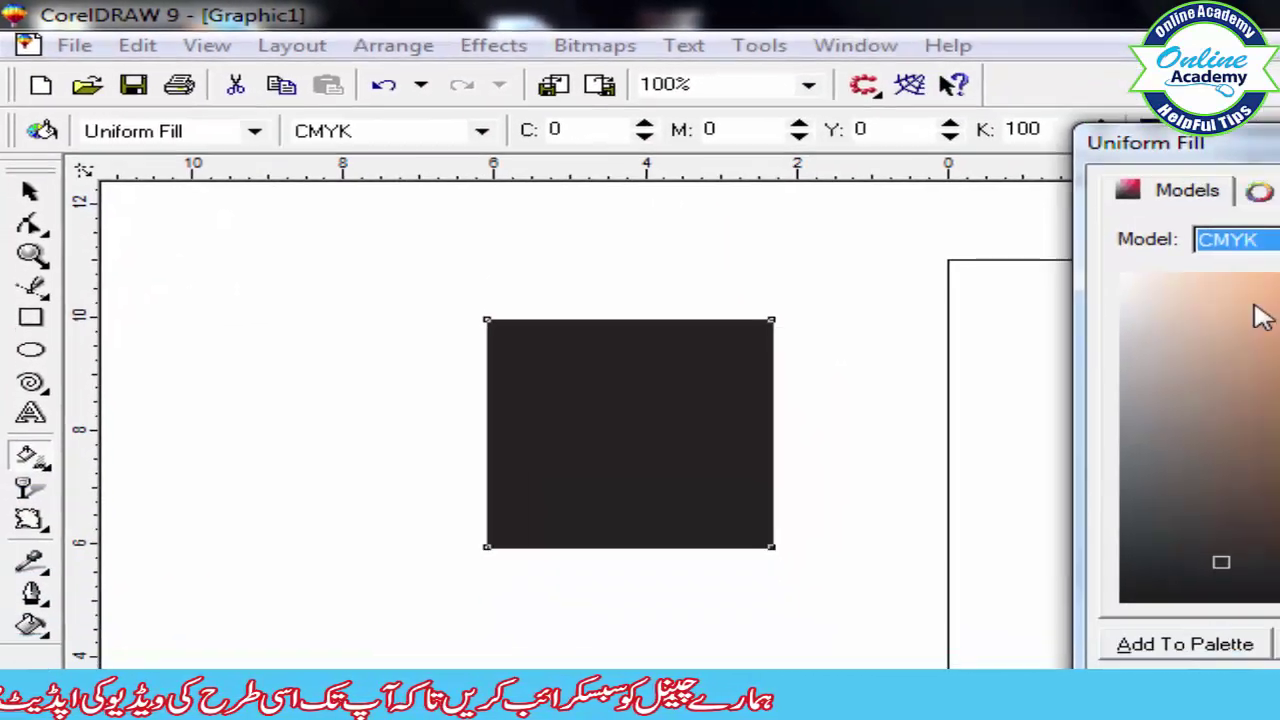
click(906, 194)
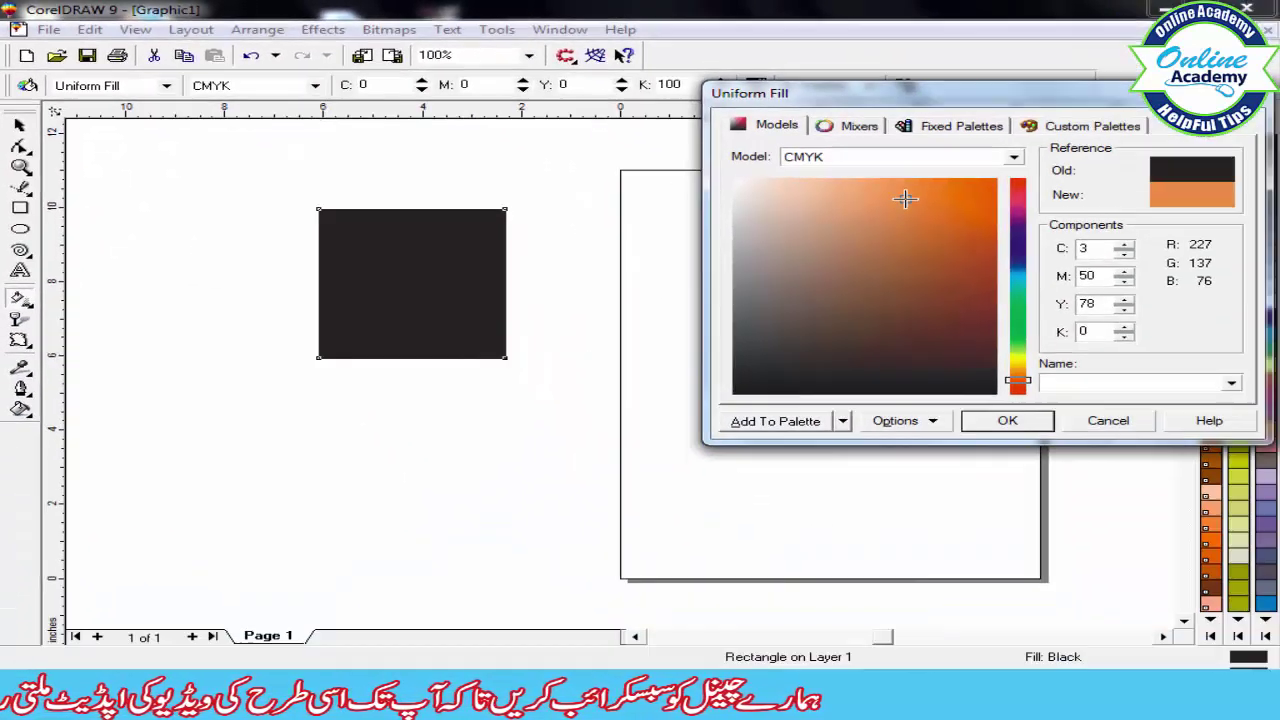
click(990, 421)
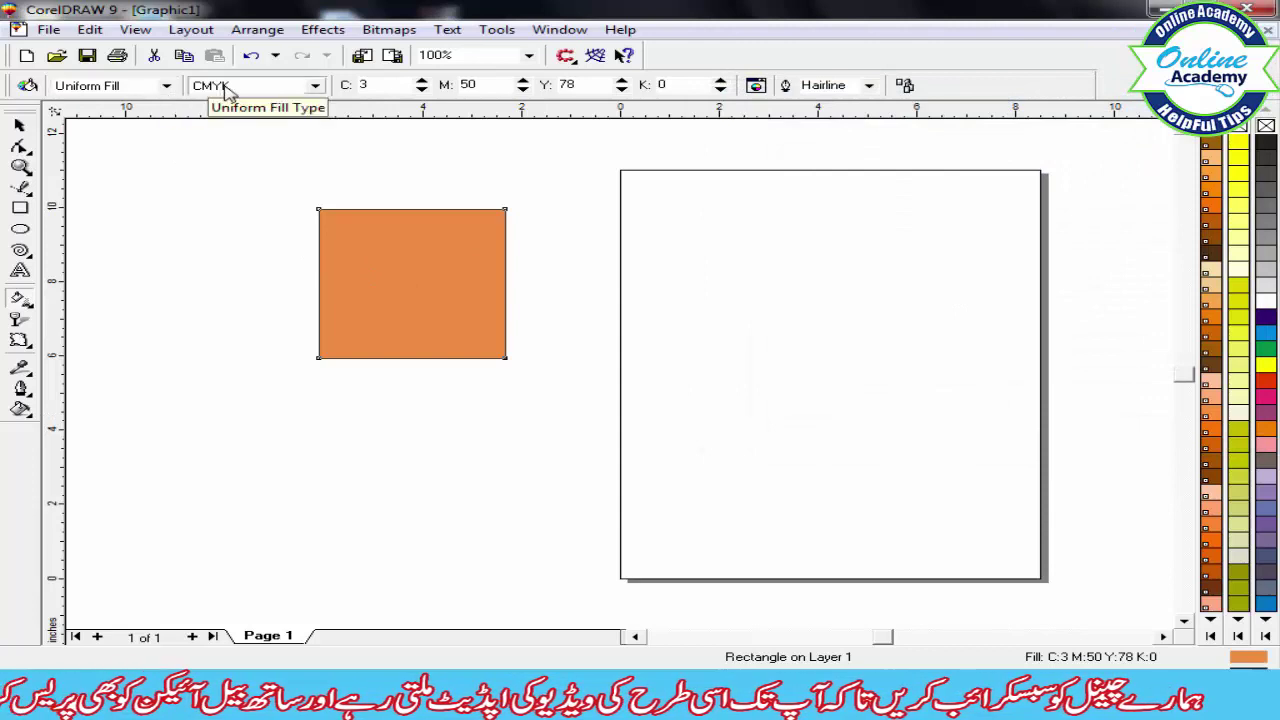
Change the rectangle's fill to a linear fountain fill and move the gradient midpoint to 53.
click(167, 88)
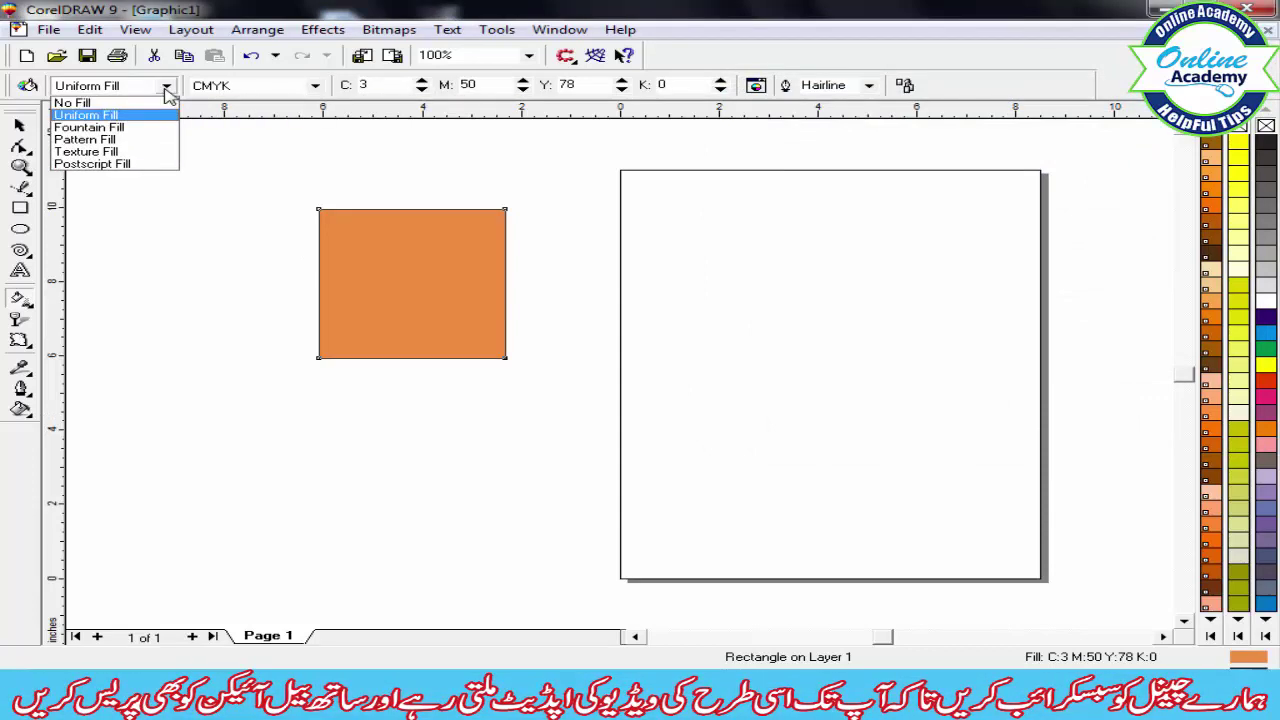
click(126, 128)
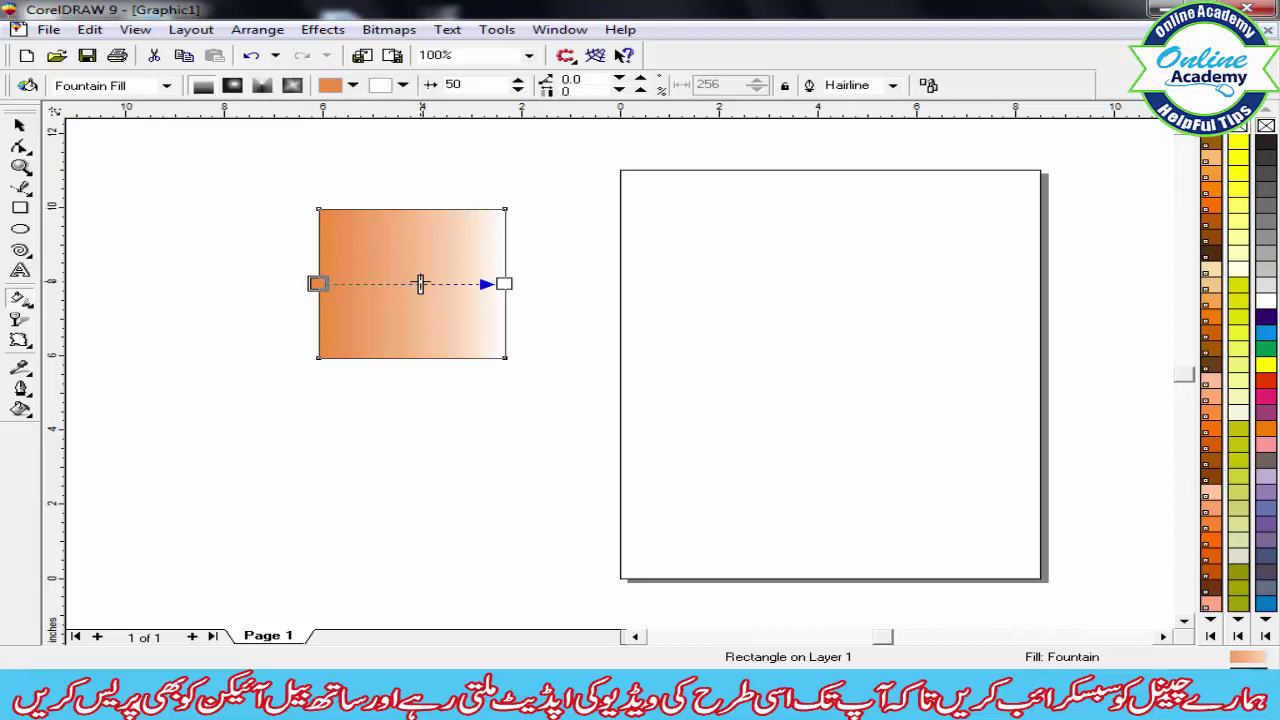
mouse_move(420, 284)
mouse_down()
mouse_move(400, 284)
mouse_move(420, 284)
mouse_up()
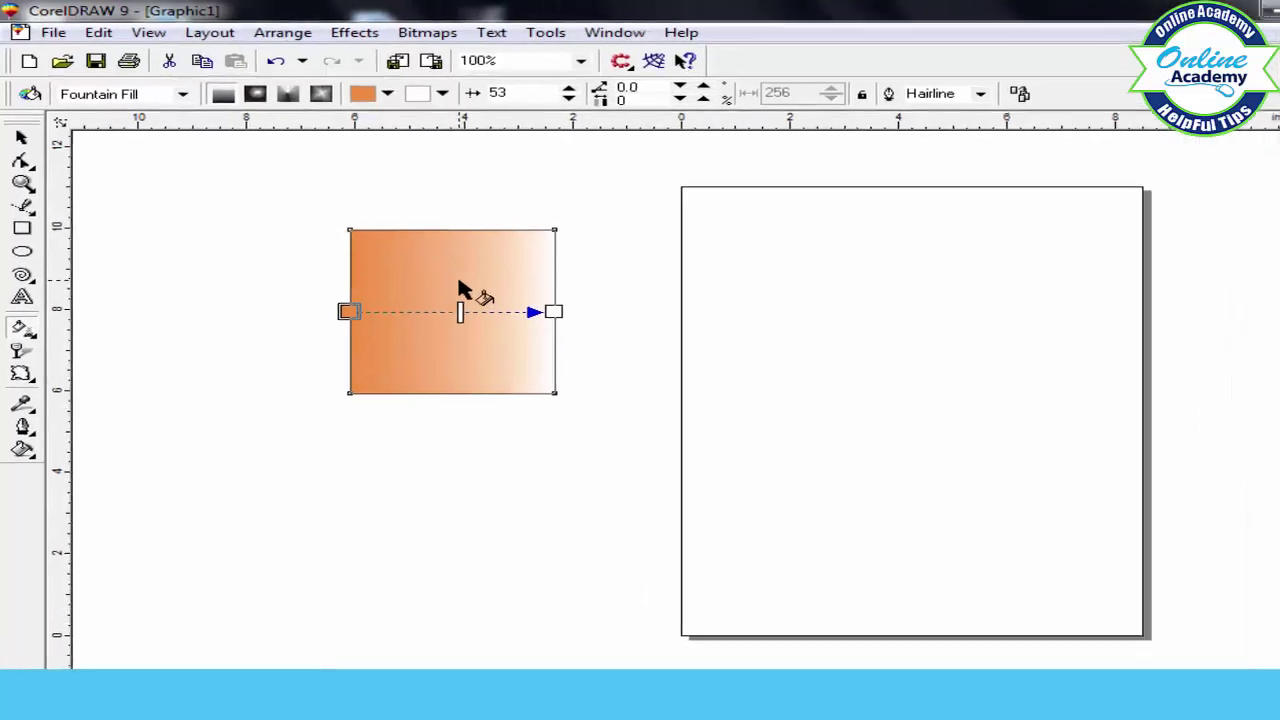
Try radial and conical fountain fills, rotate the gradient to about -10.95 degrees, and switch the fill to the square type.
click(320, 118)
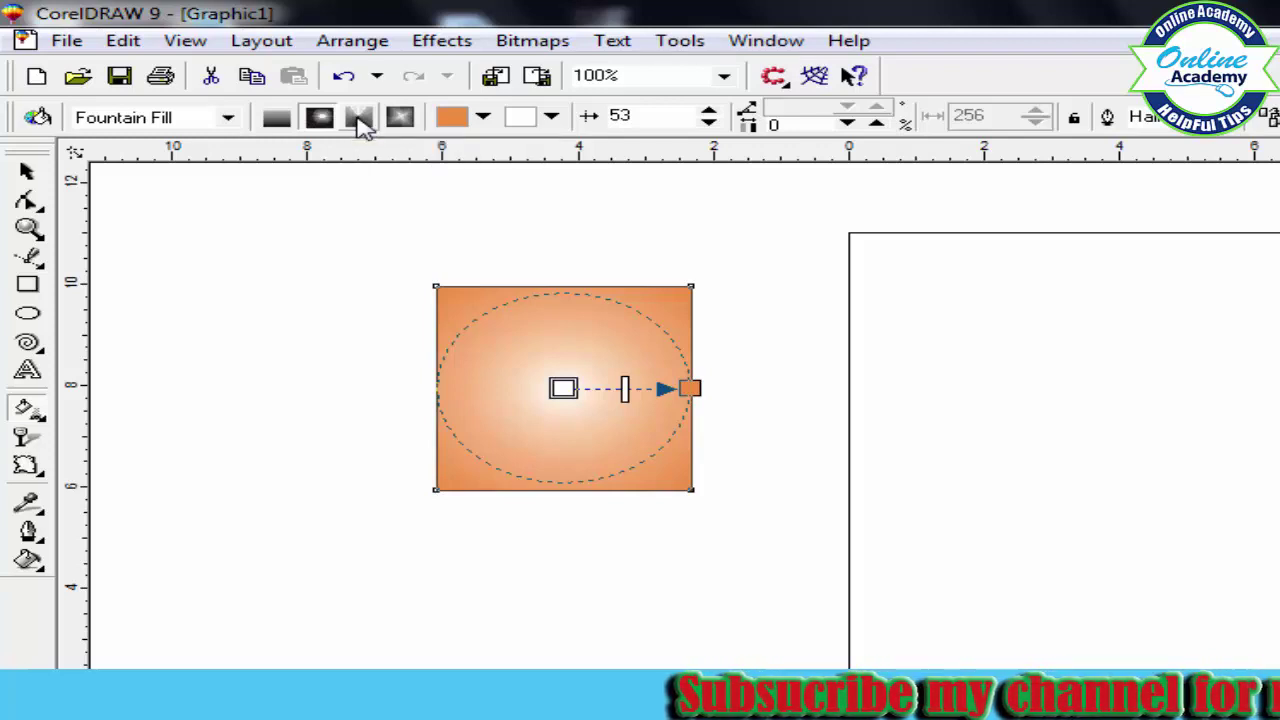
click(361, 118)
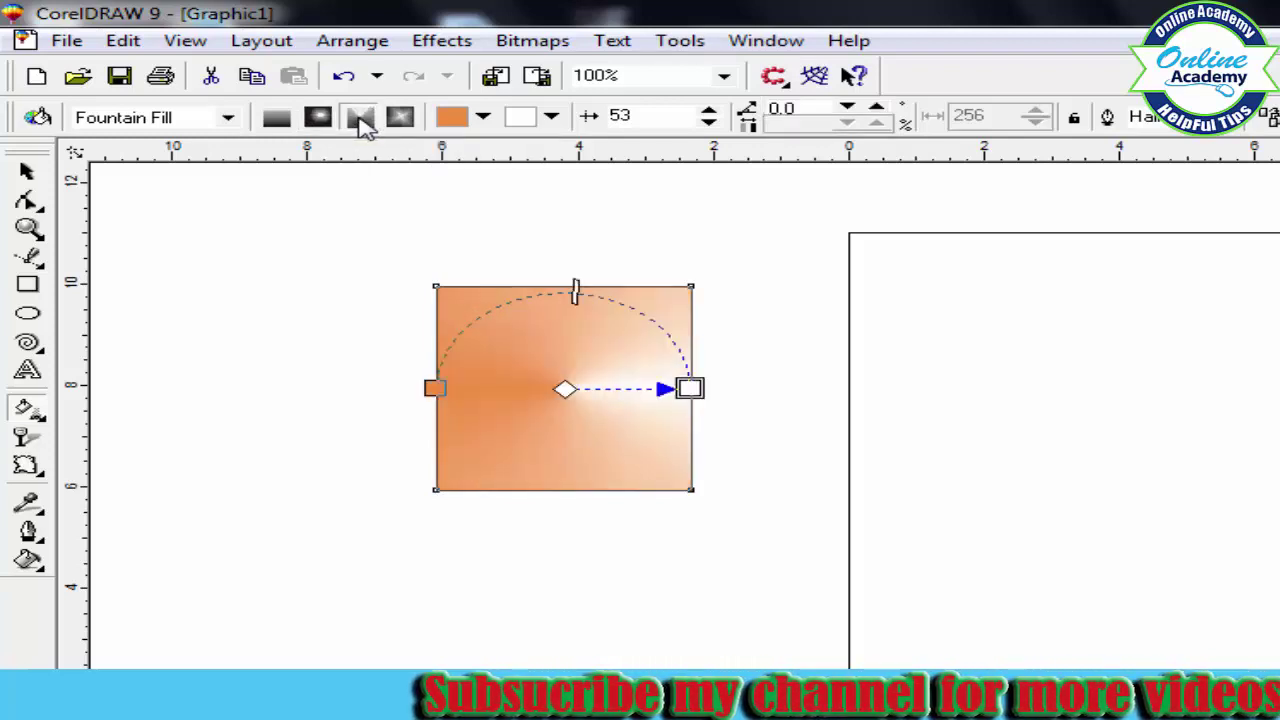
mouse_move(565, 387)
mouse_down()
mouse_move(528, 386)
mouse_move(566, 387)
mouse_up()
drag(692, 387, 669, 400)
click(404, 117)
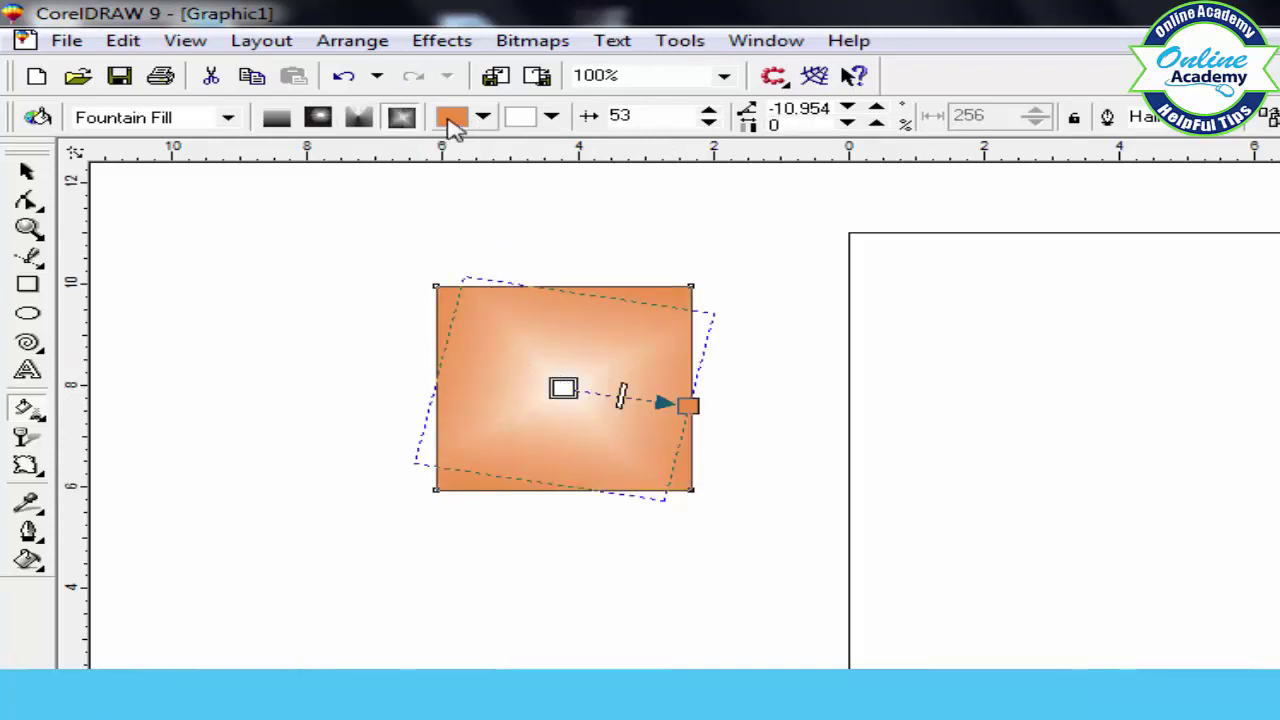
Change the orange gradient color to dark purple and set the fountain fill angle to about -100.95 degrees.
click(451, 118)
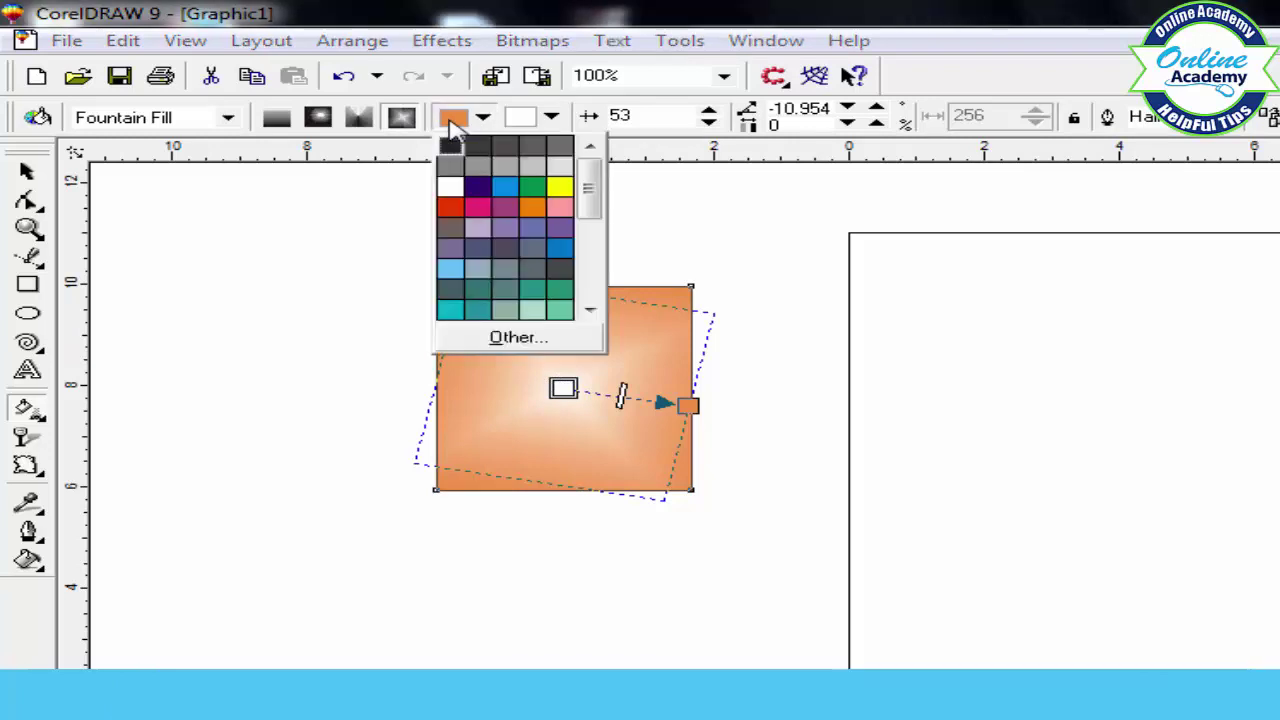
click(485, 194)
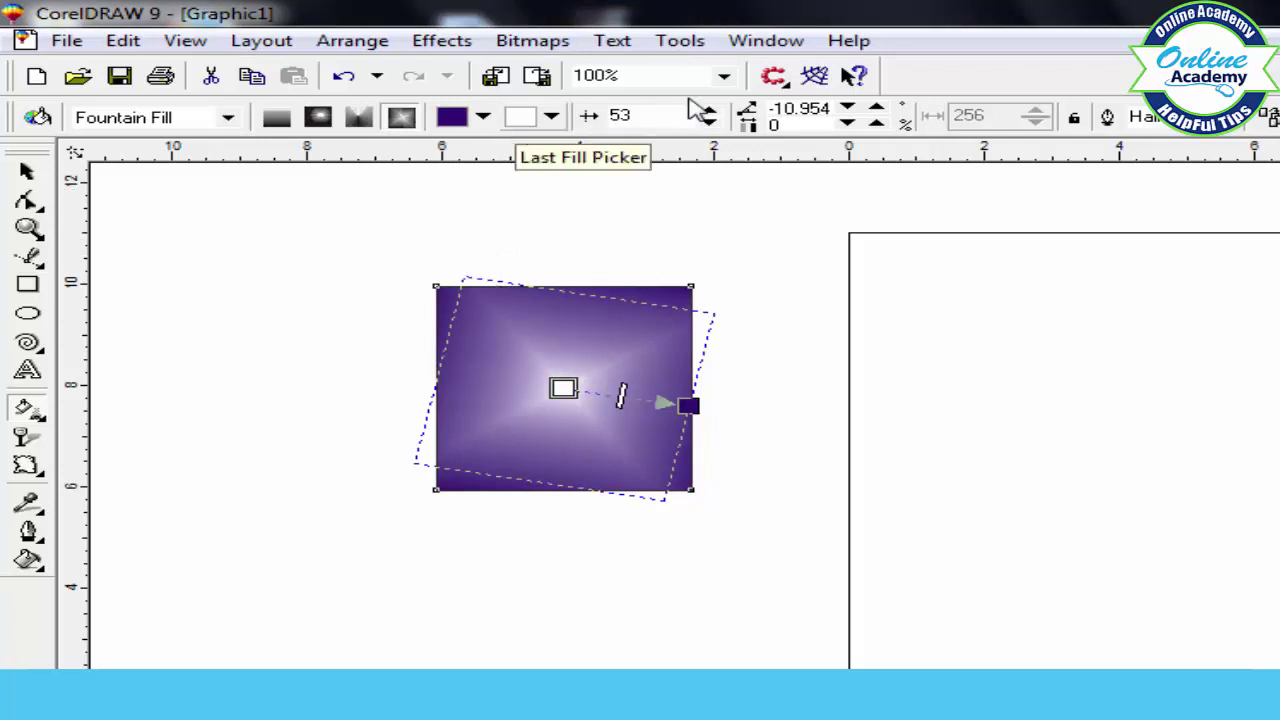
drag(849, 110, 849, 110)
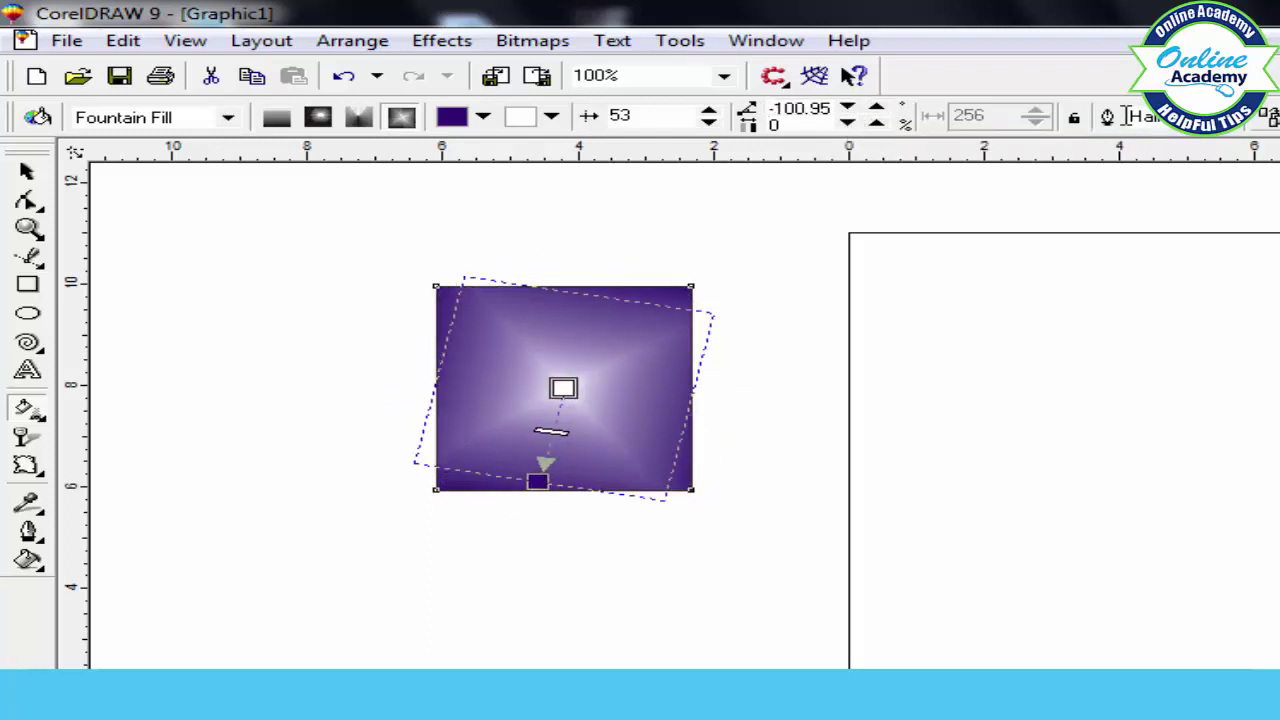
Set the gradient rectangle's outline width to 1.0 pt.
click(1230, 117)
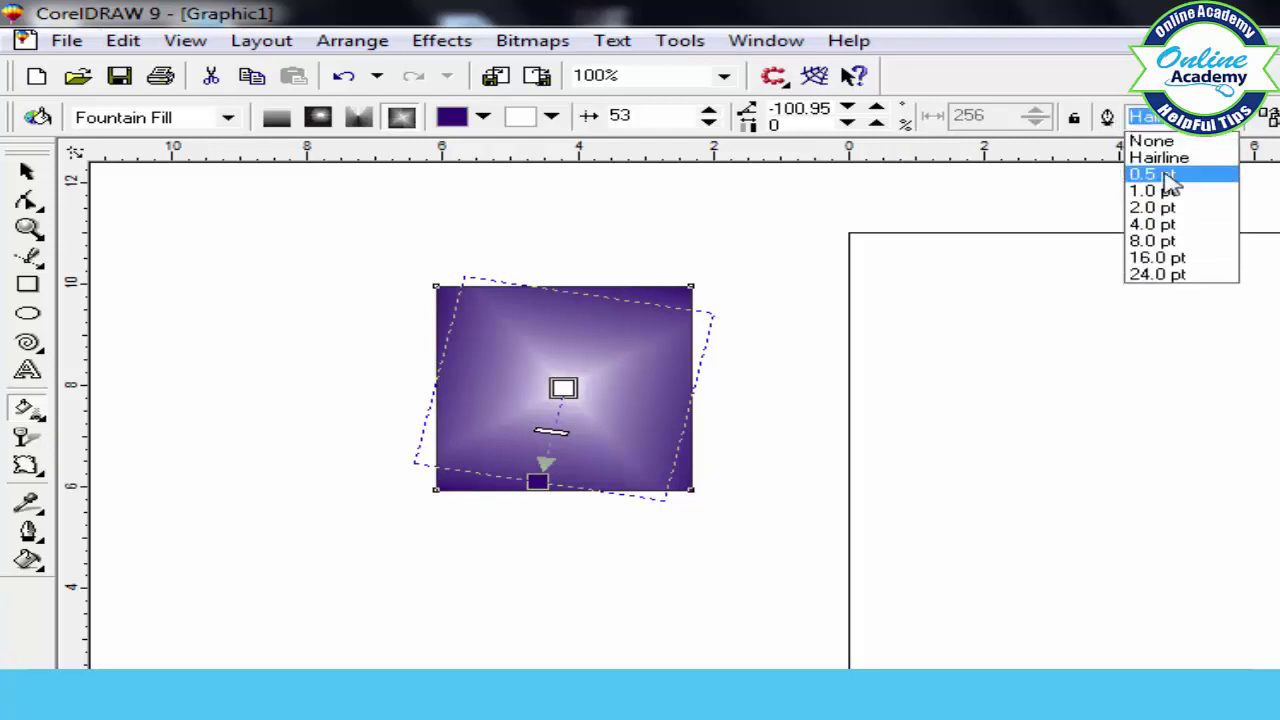
click(1165, 194)
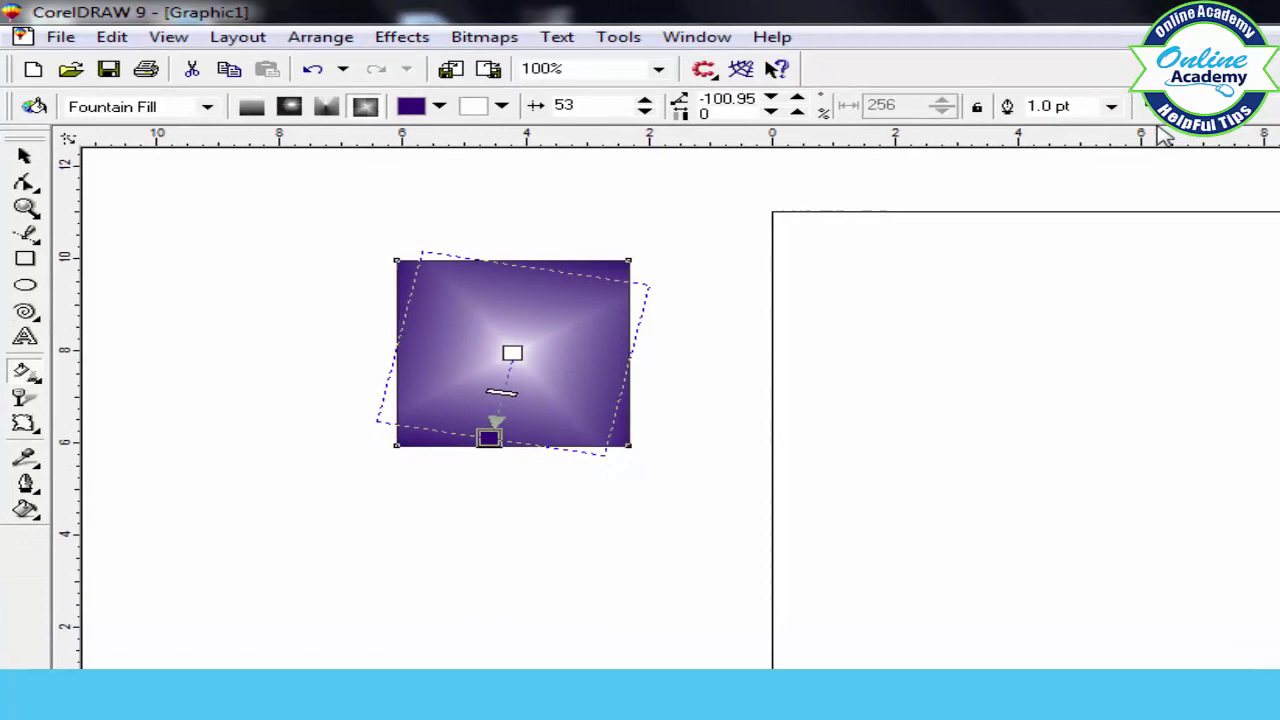
click(1155, 106)
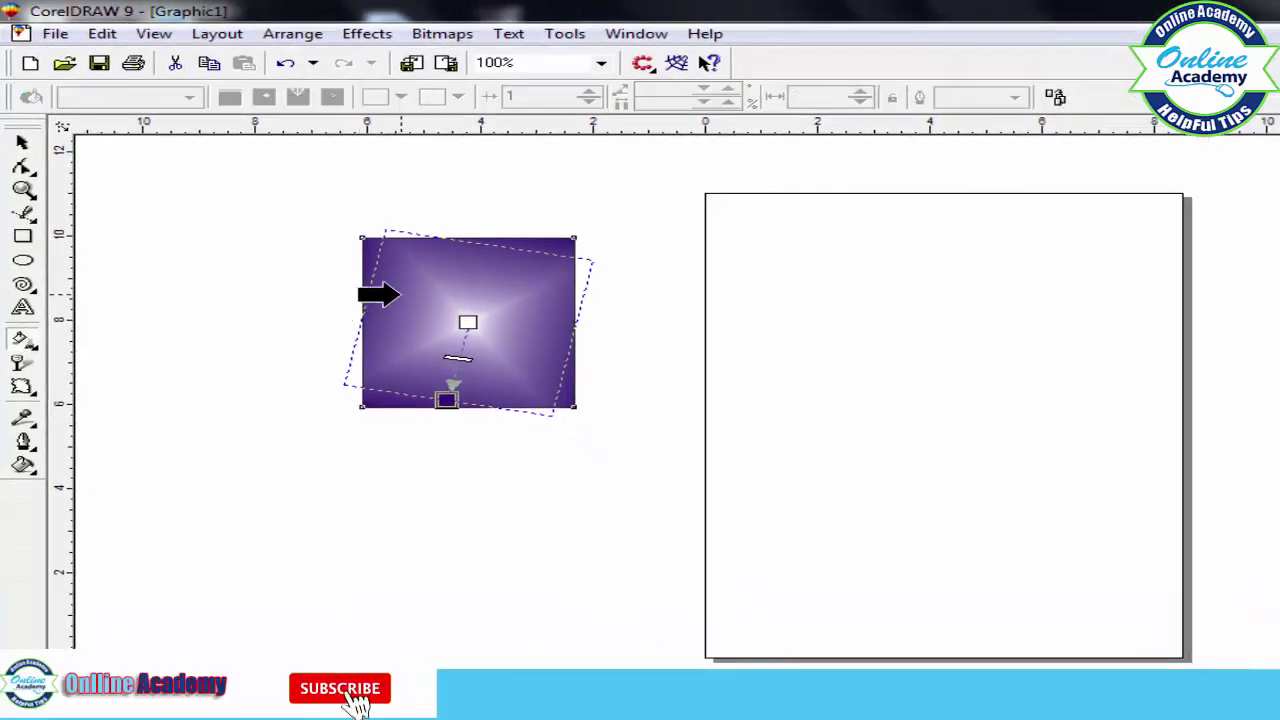
click(400, 294)
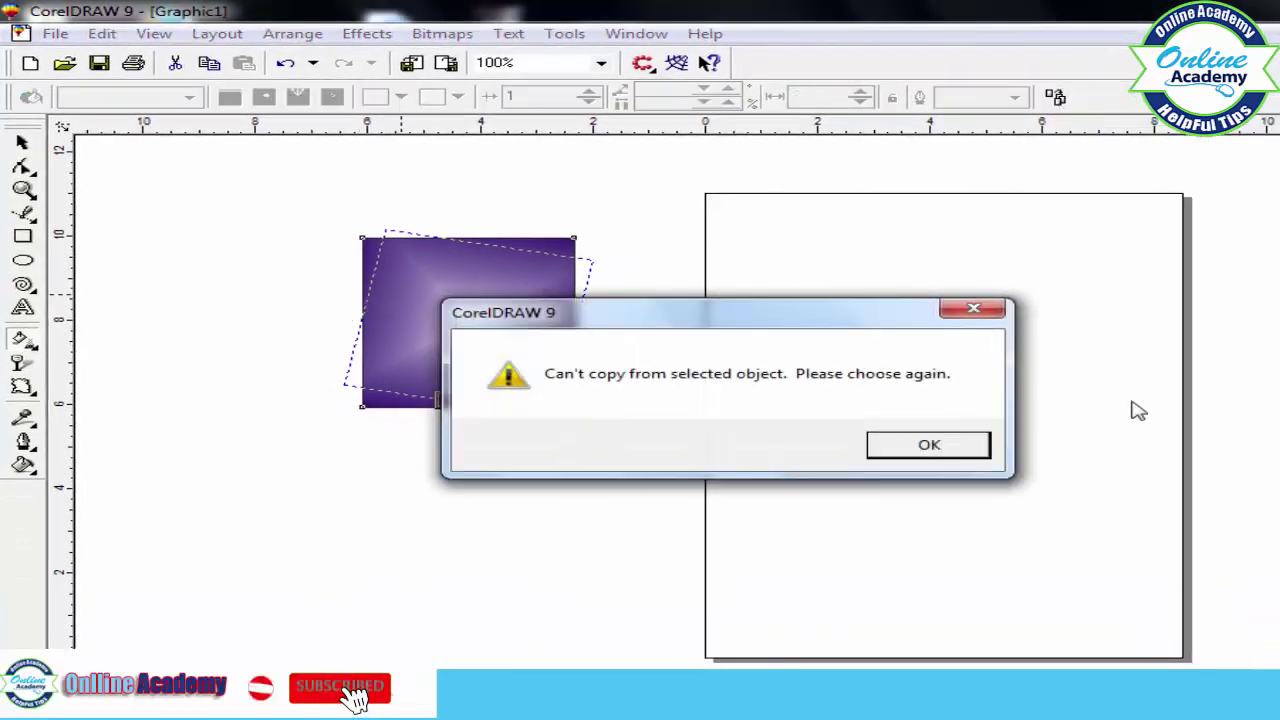
click(940, 447)
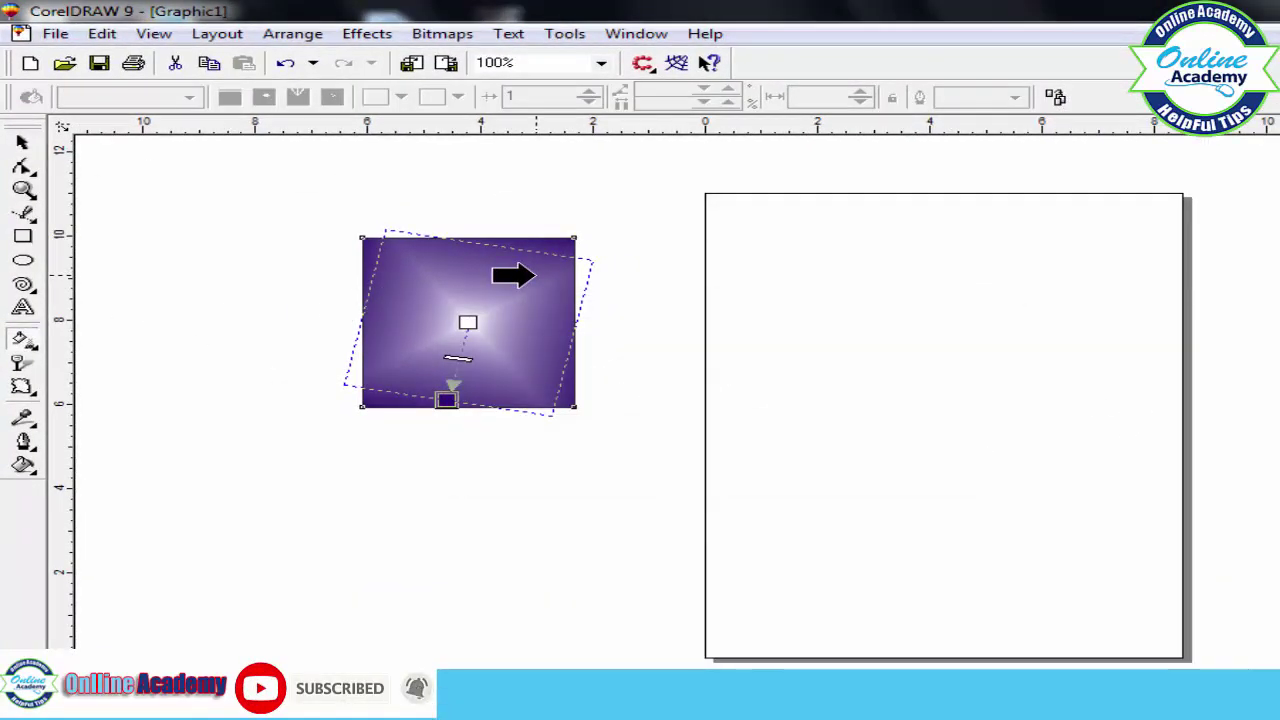
click(533, 276)
click(973, 310)
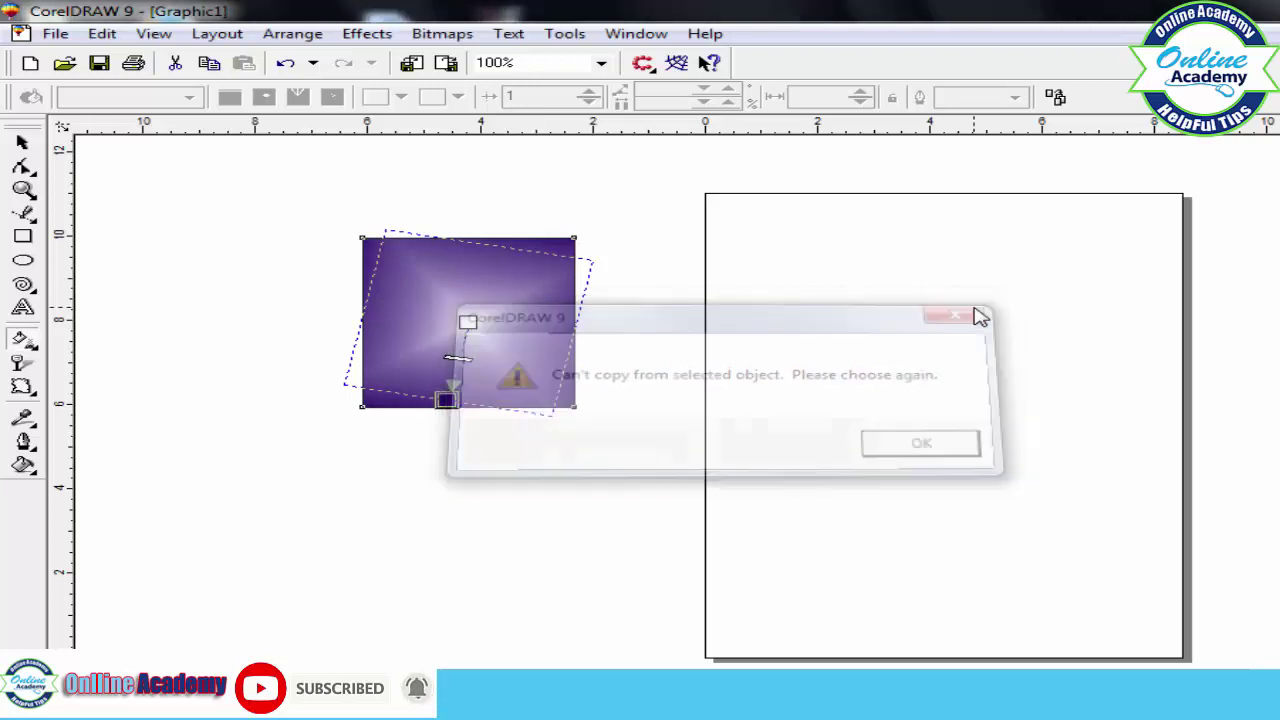
click(446, 230)
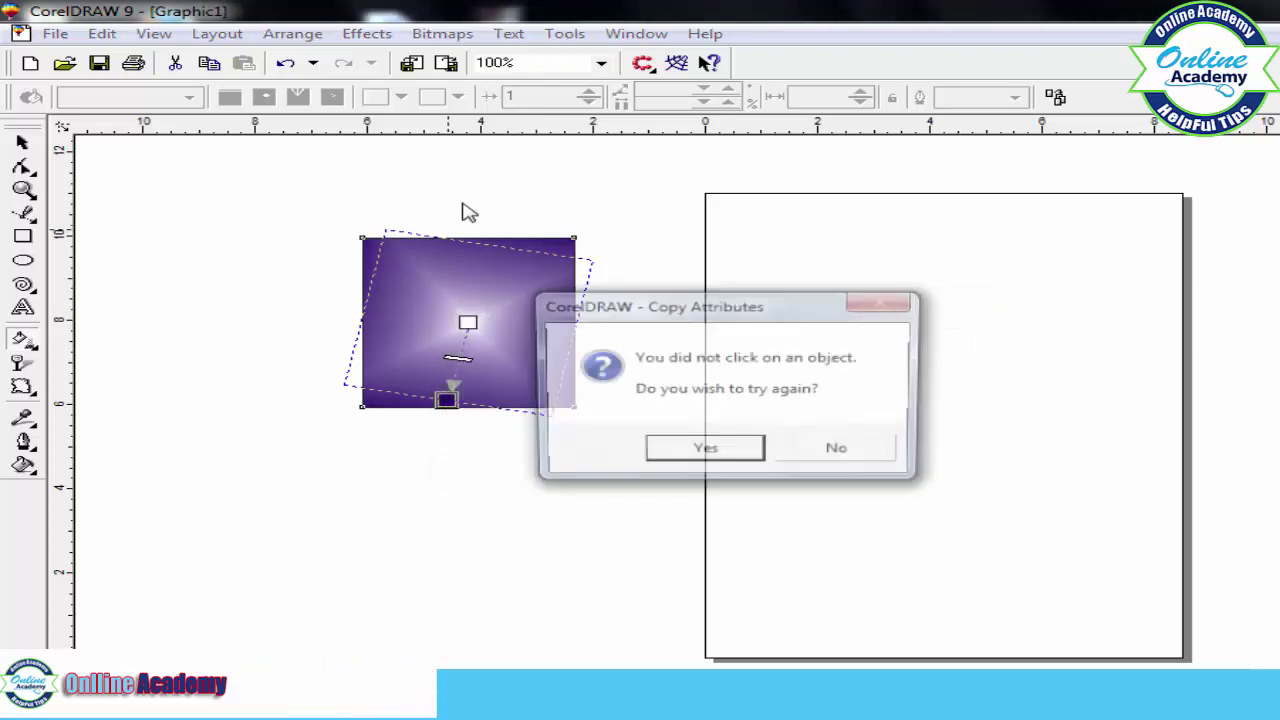
click(838, 452)
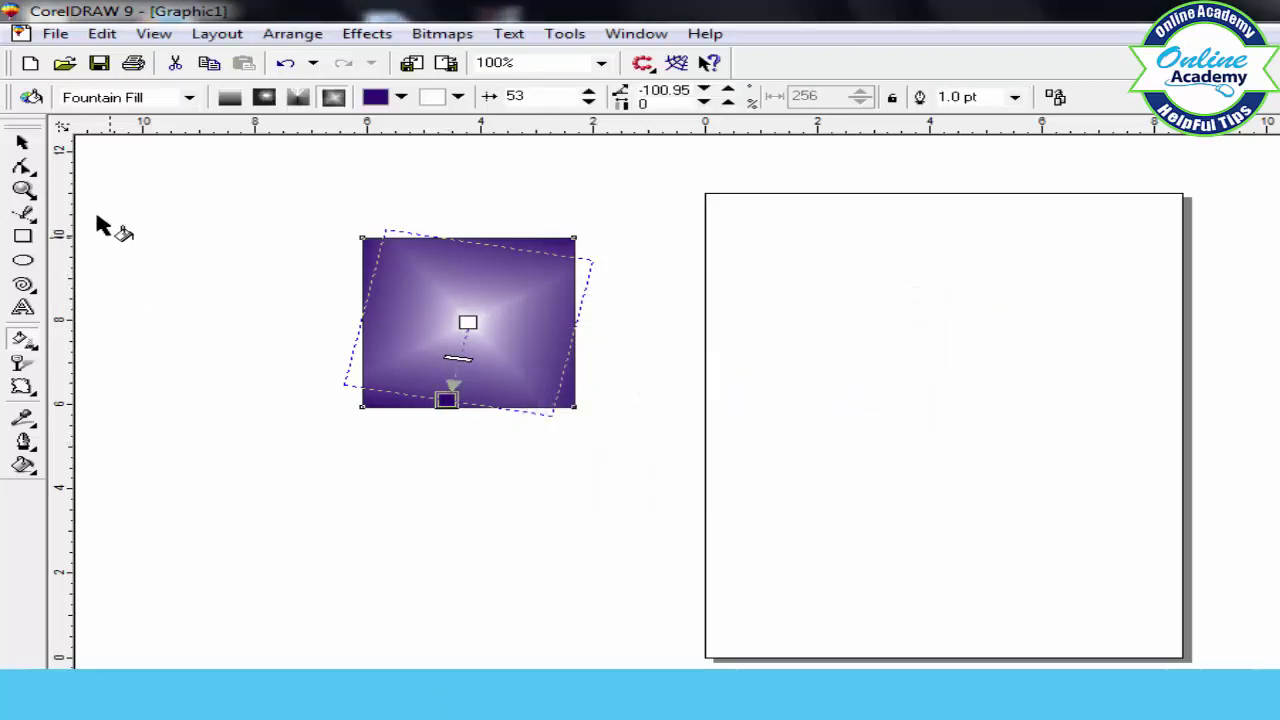
Draw a second rectangle about 4.2 by 3.4 inches across the page's left edge and fill it with yellow PANTONE S2-1 CVS.
click(24, 238)
drag(681, 253, 917, 397)
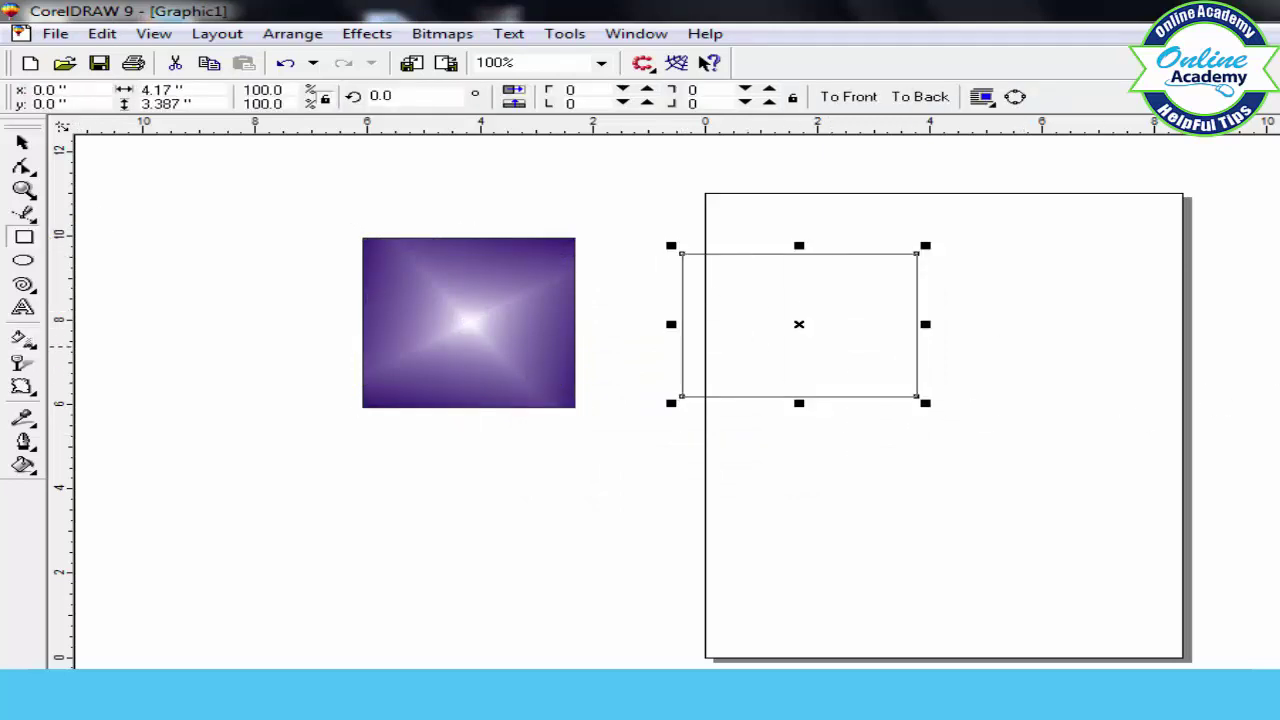
click(1277, 347)
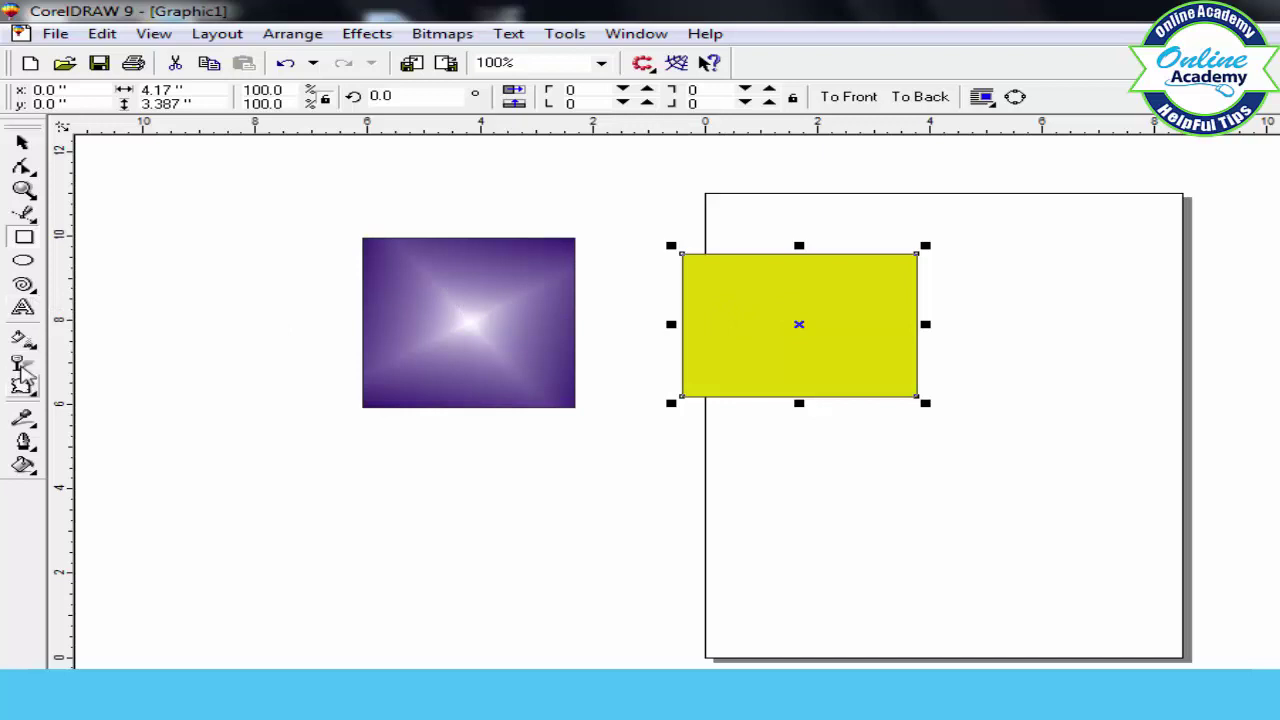
Copy the yellow rectangle's fill properties onto the purple gradient rectangle and undo the copy.
click(22, 339)
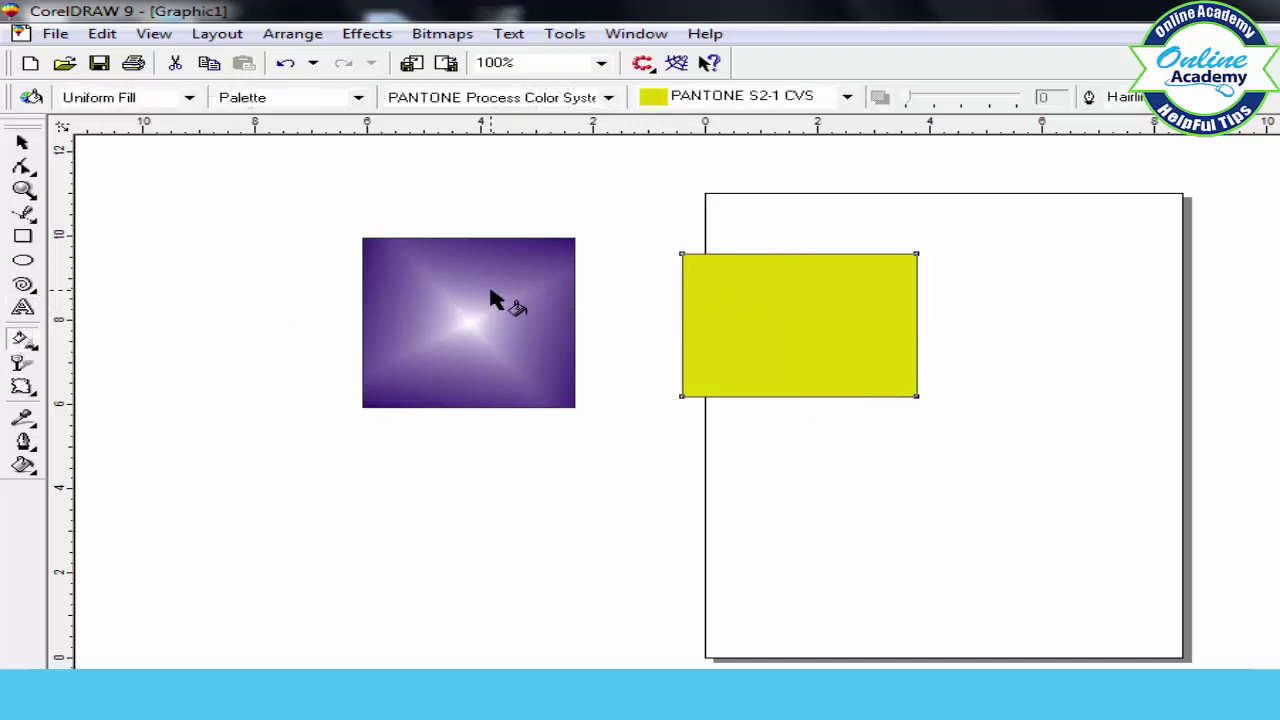
click(458, 291)
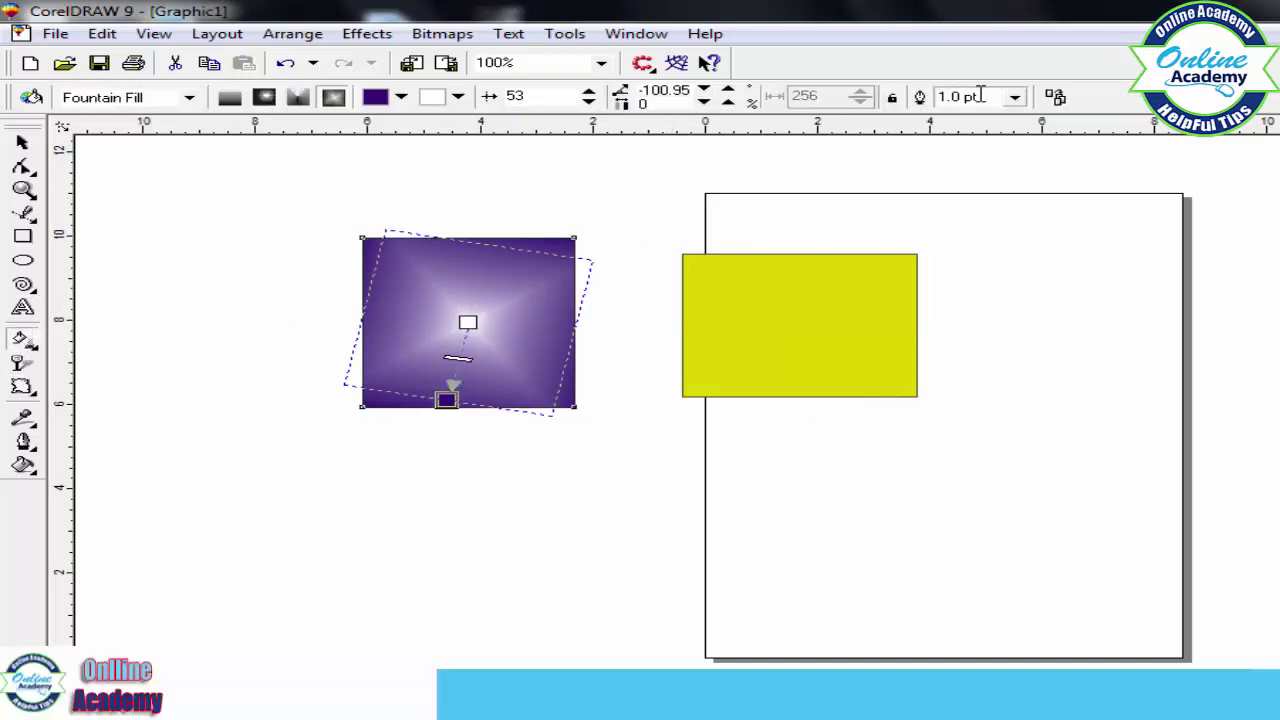
click(1055, 96)
click(716, 302)
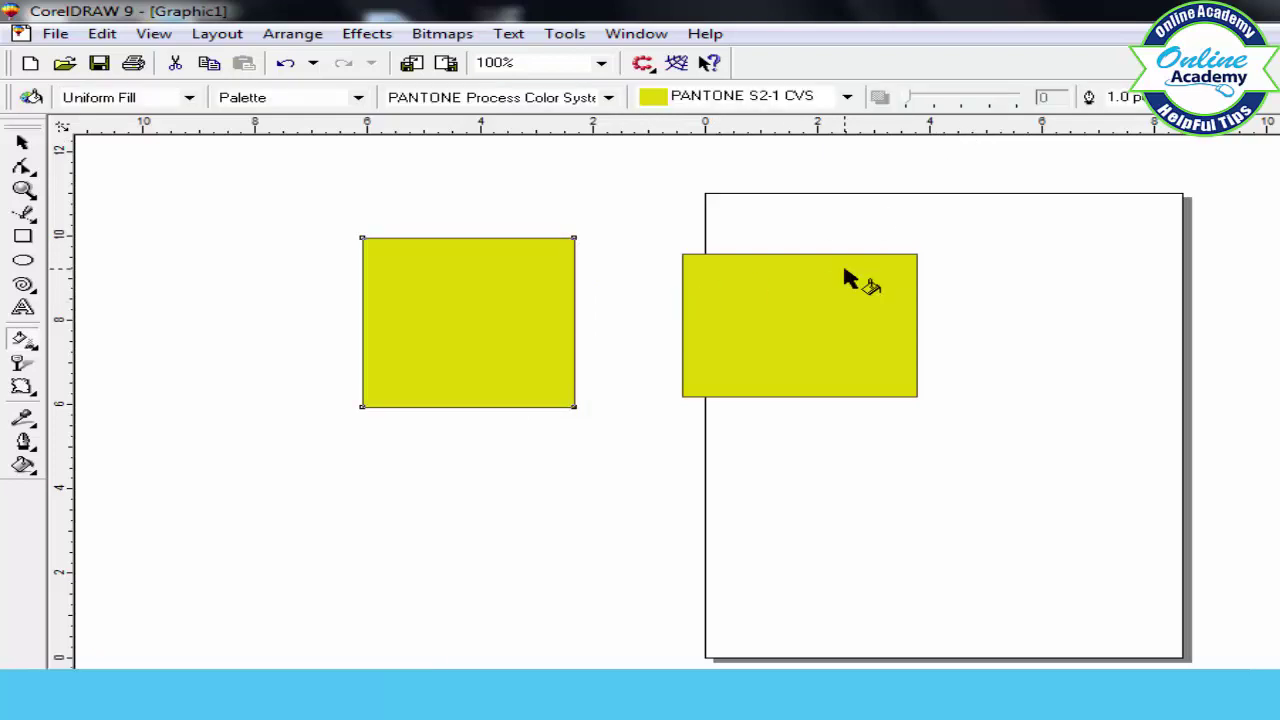
key(ctrl+z)
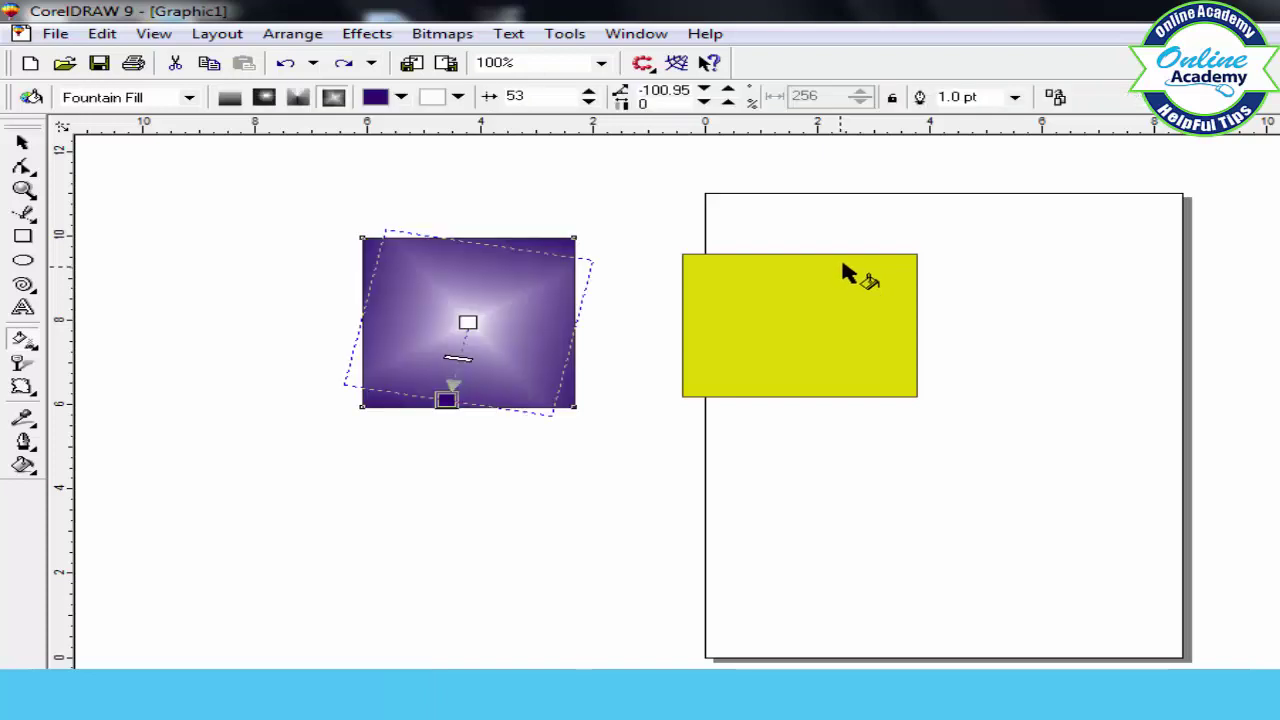
Copy the yellow rectangle's fill properties onto the purple gradient rectangle and deselect everything.
click(1060, 100)
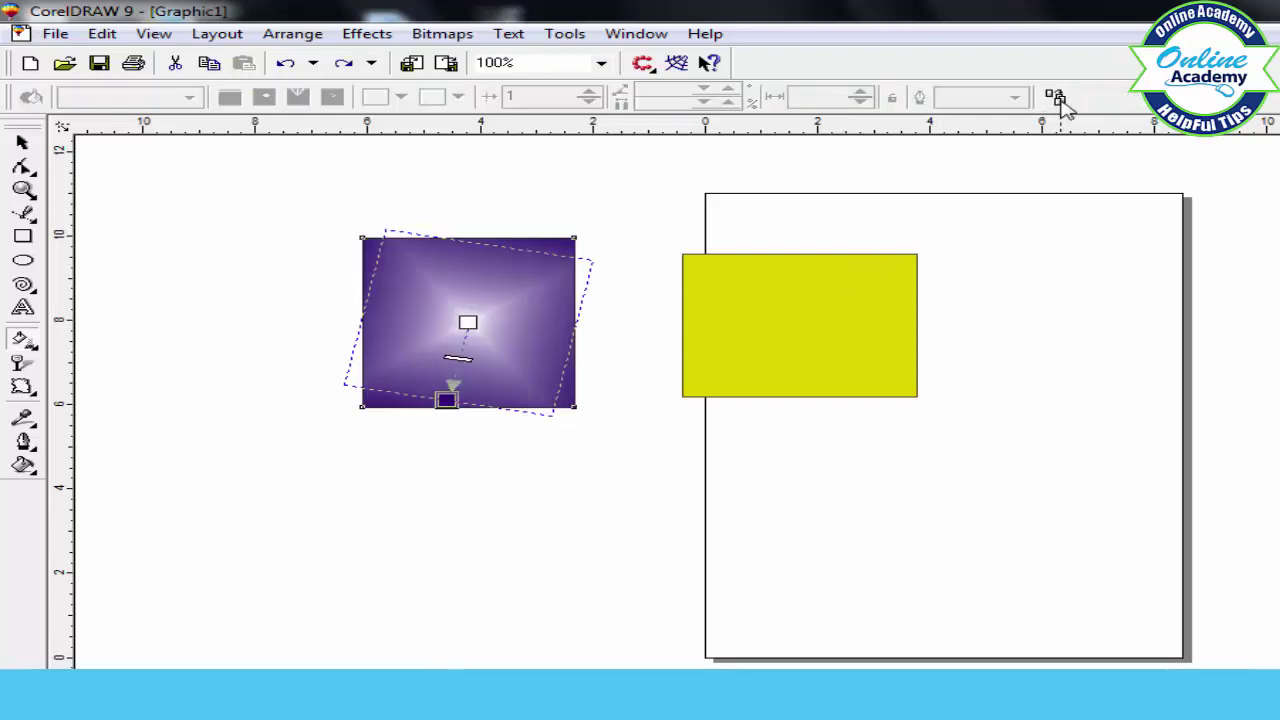
click(818, 320)
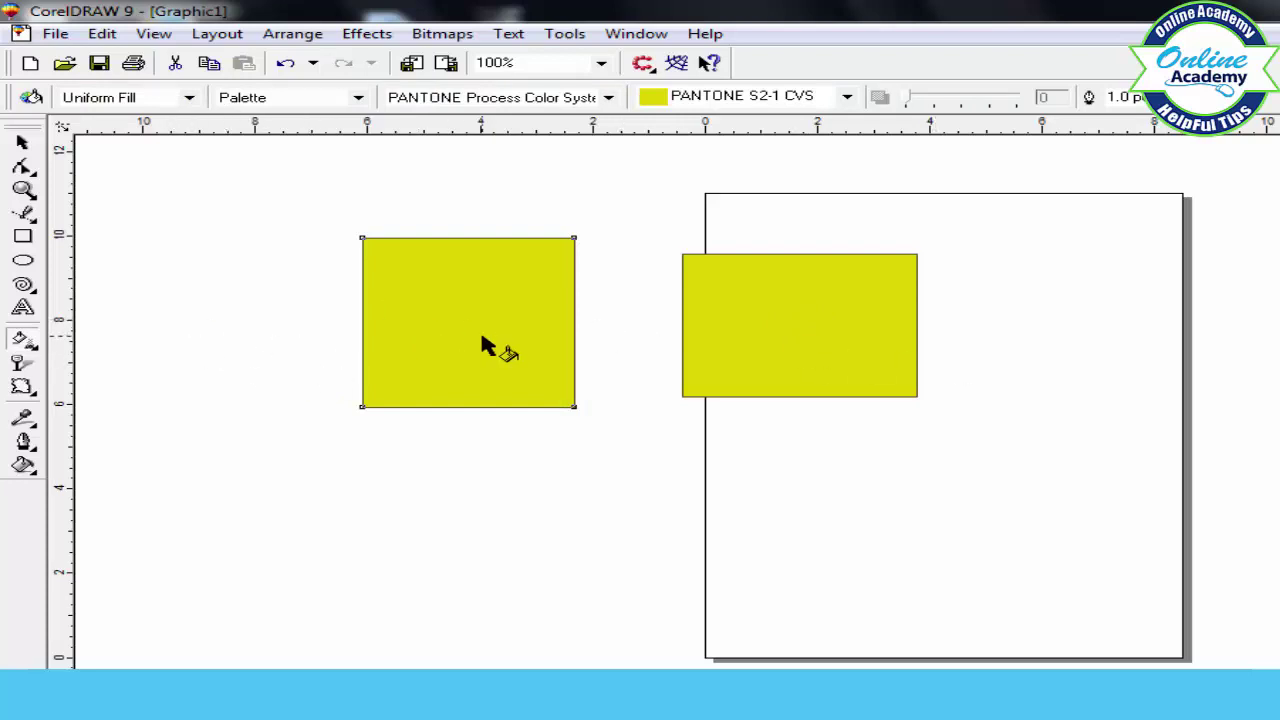
click(23, 143)
click(168, 218)
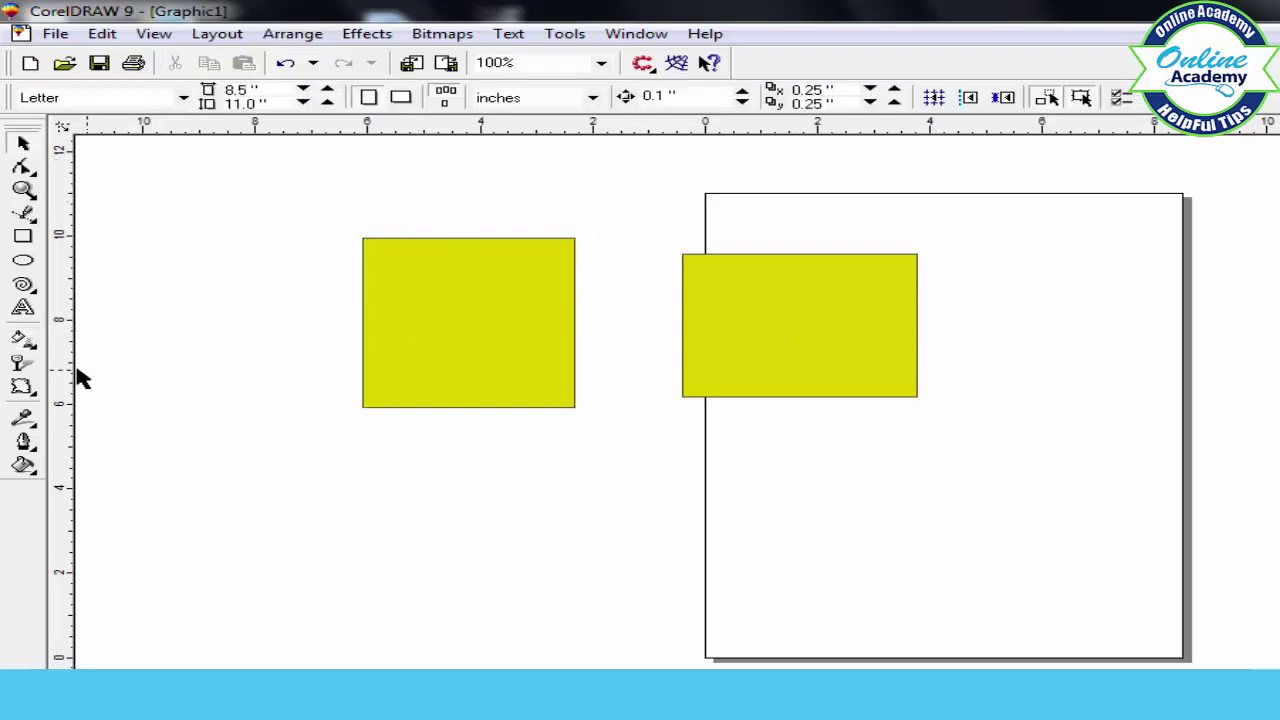
Apply an Interactive Mesh Fill to the yellow rectangle outside the page and set its grid to 6 columns.
click(25, 345)
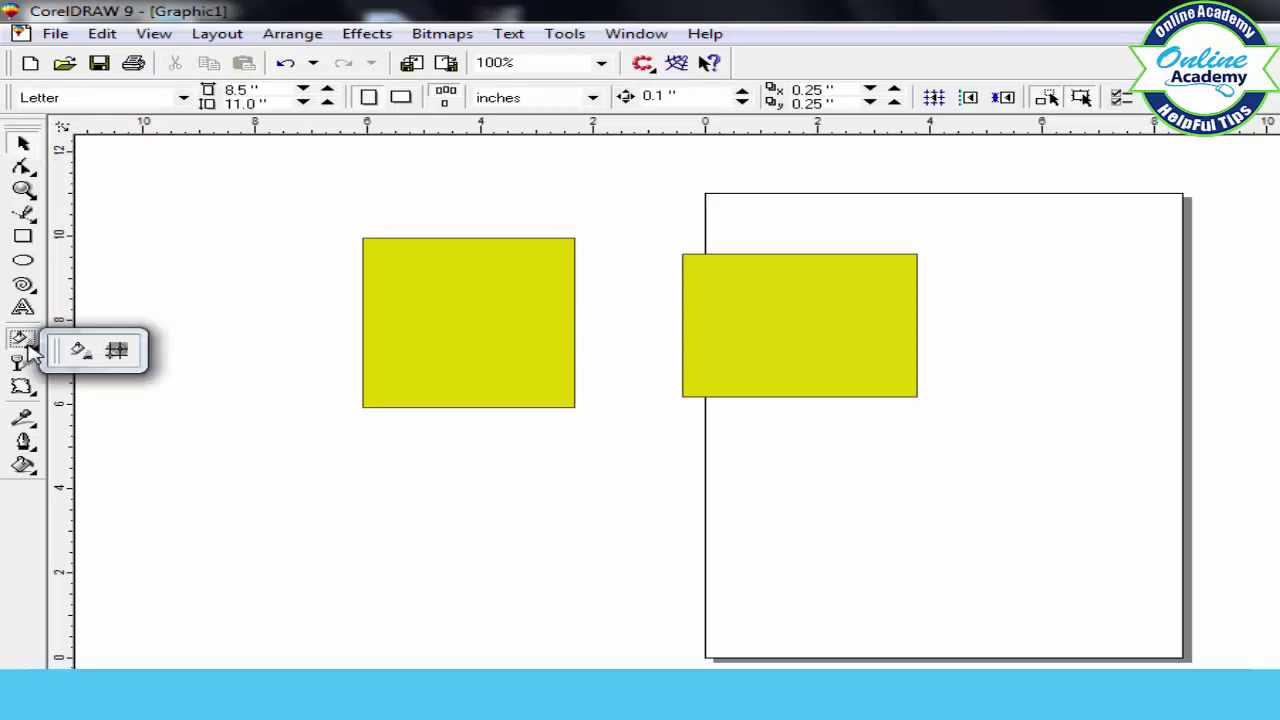
click(118, 352)
click(440, 283)
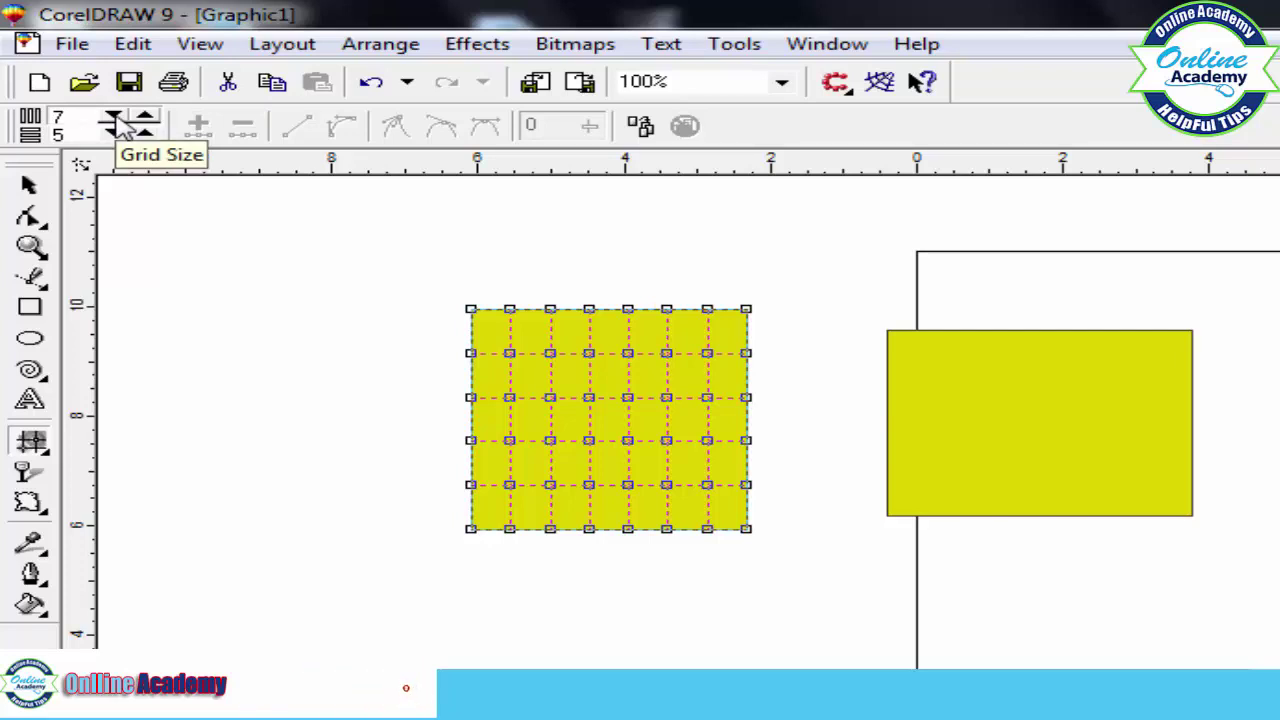
click(113, 121)
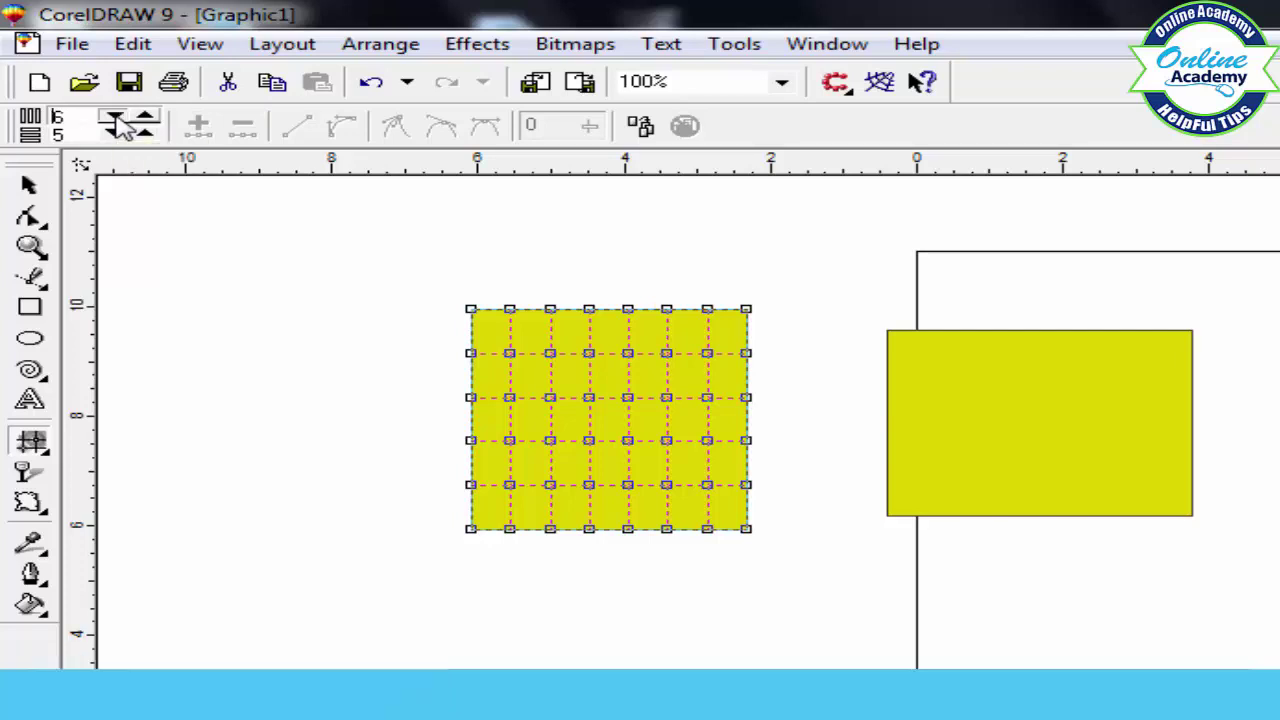
click(113, 121)
click(113, 121)
click(113, 121)
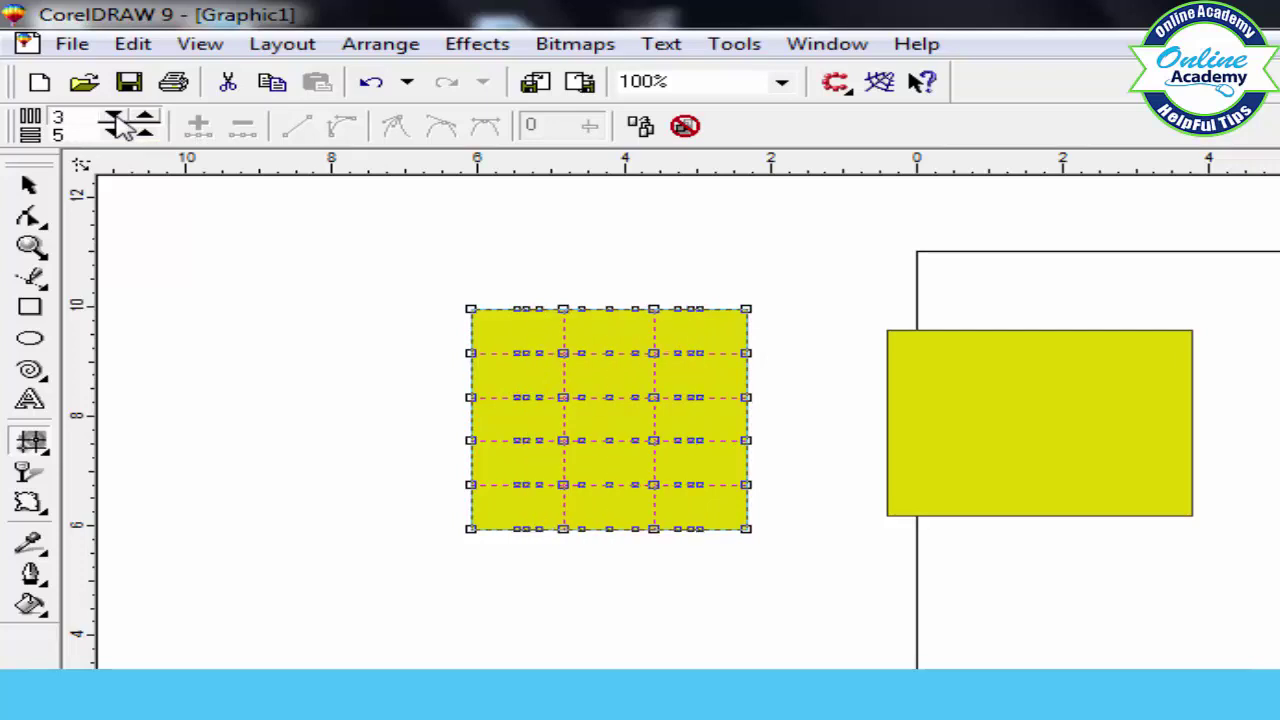
click(146, 120)
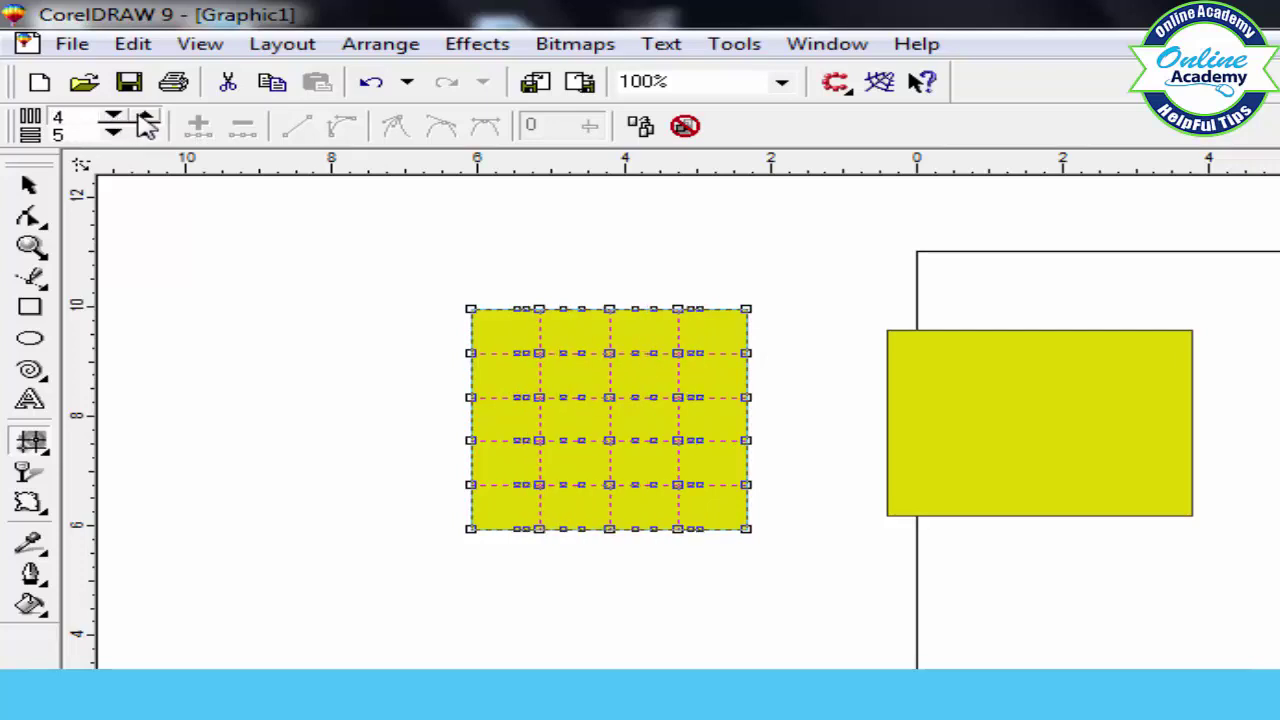
click(146, 120)
click(146, 120)
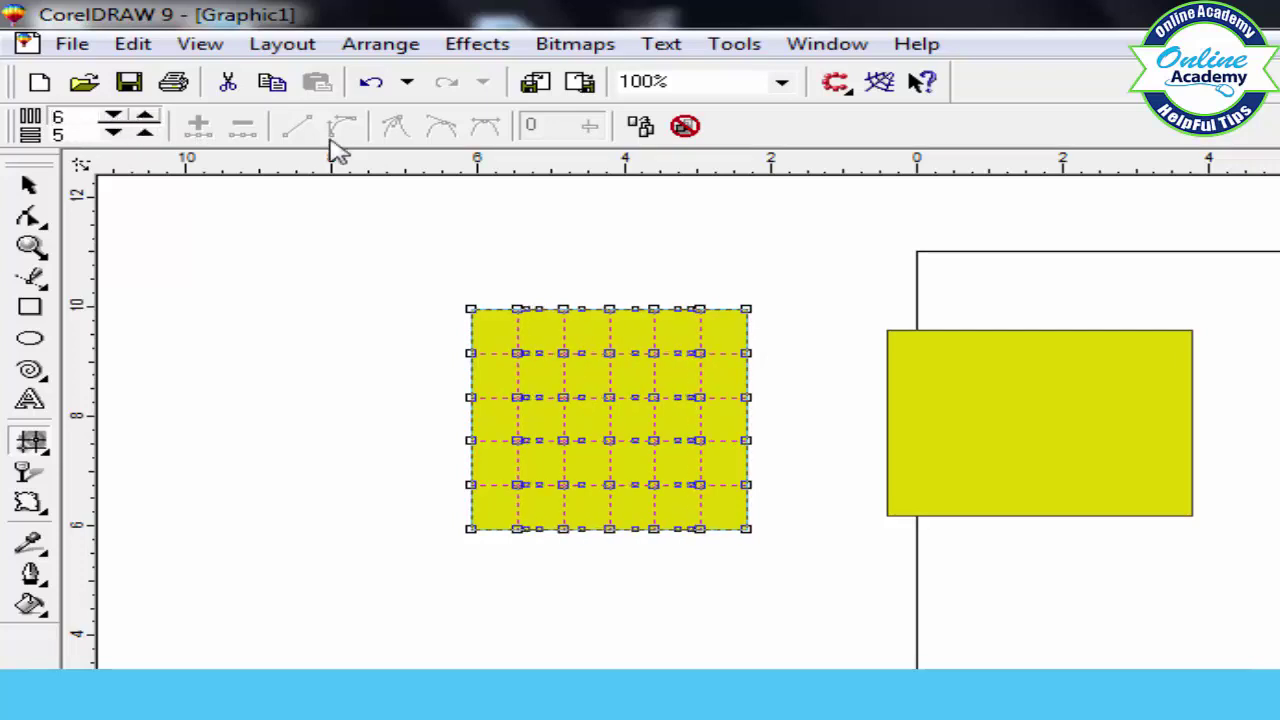
Pull one middle mesh node on each of the yellow rectangle's four sides outward to form a four-pointed star shape.
drag(476, 400, 428, 418)
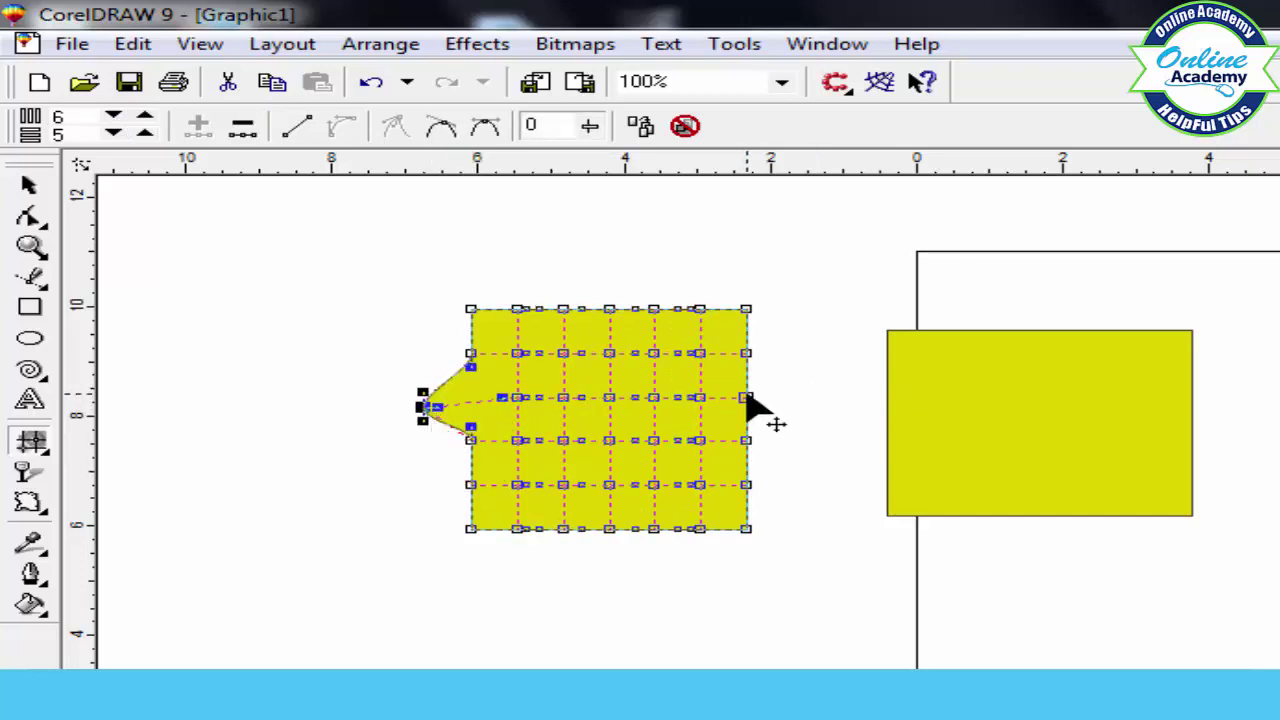
drag(746, 400, 810, 401)
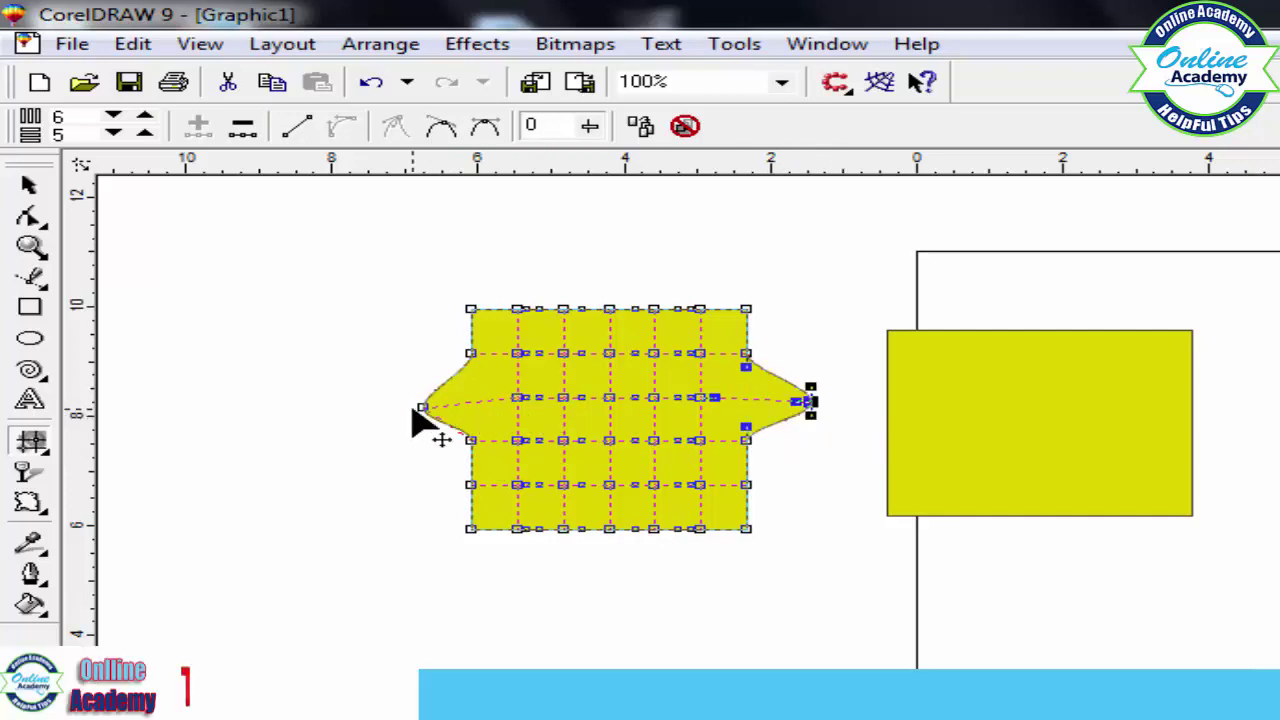
drag(423, 408, 410, 403)
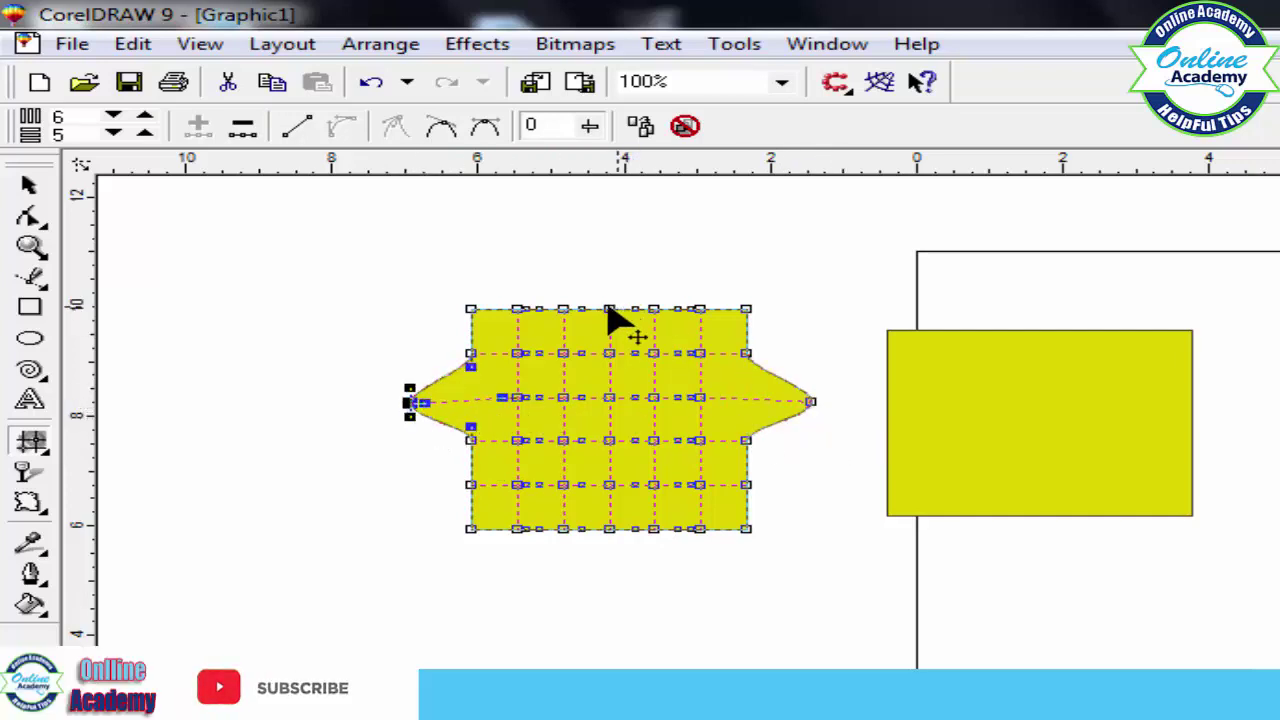
drag(609, 309, 613, 268)
click(609, 528)
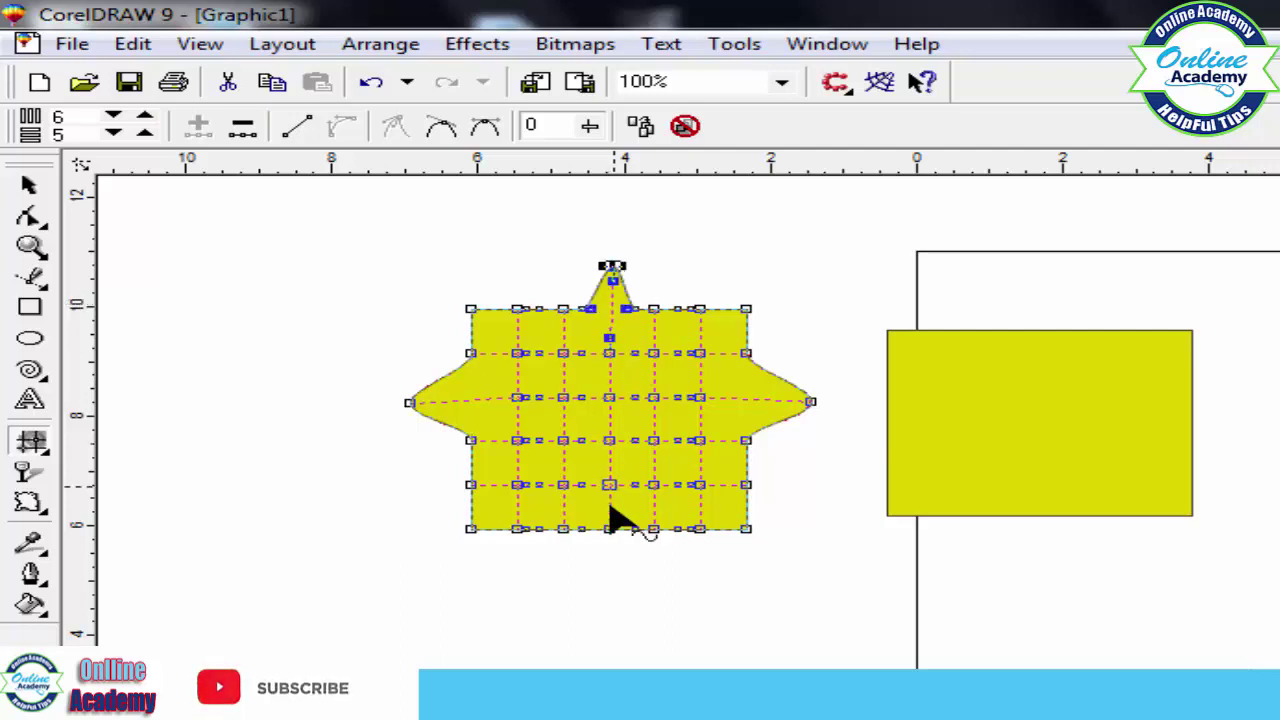
drag(617, 588, 607, 600)
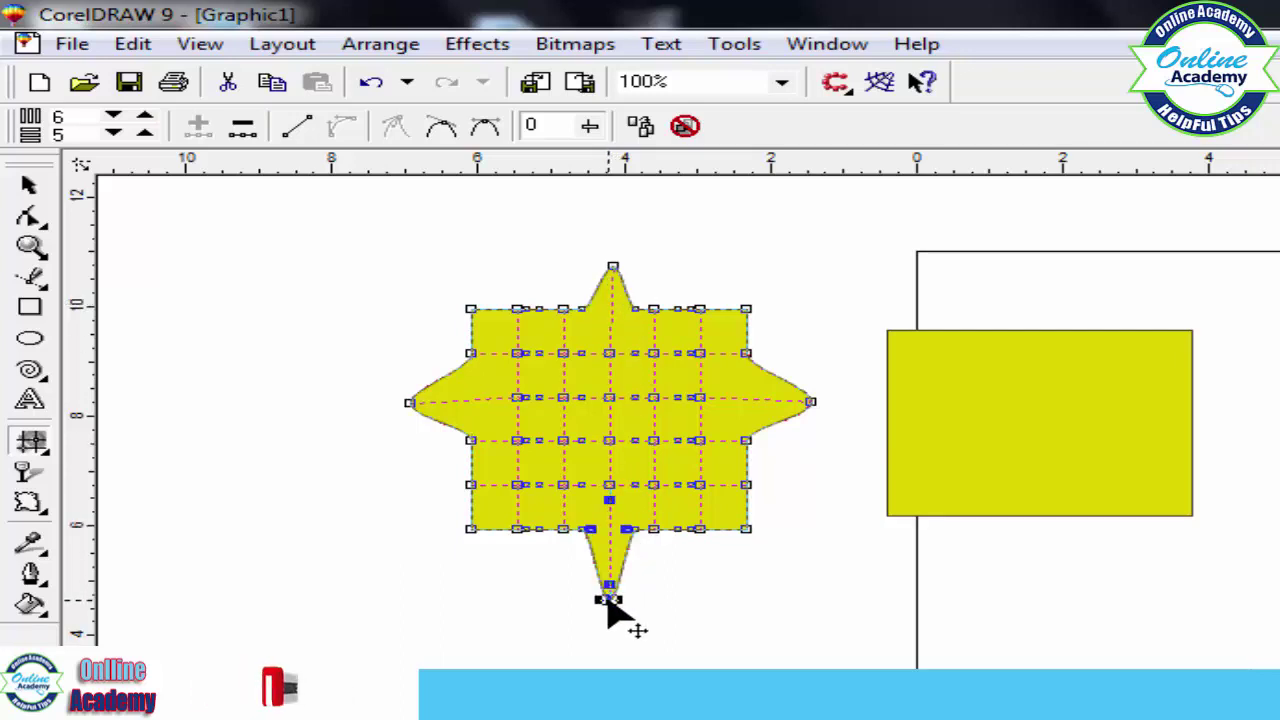
key(space)
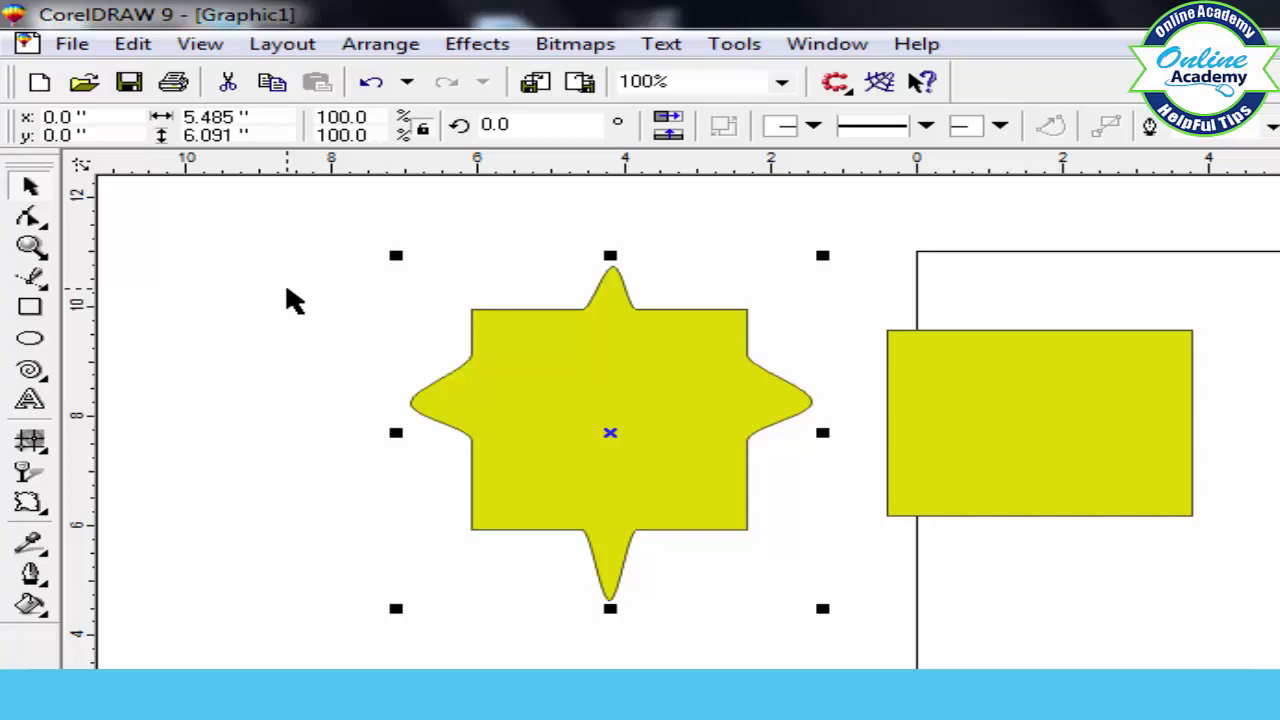
Clear the mesh fill from the yellow star-shaped object.
click(30, 441)
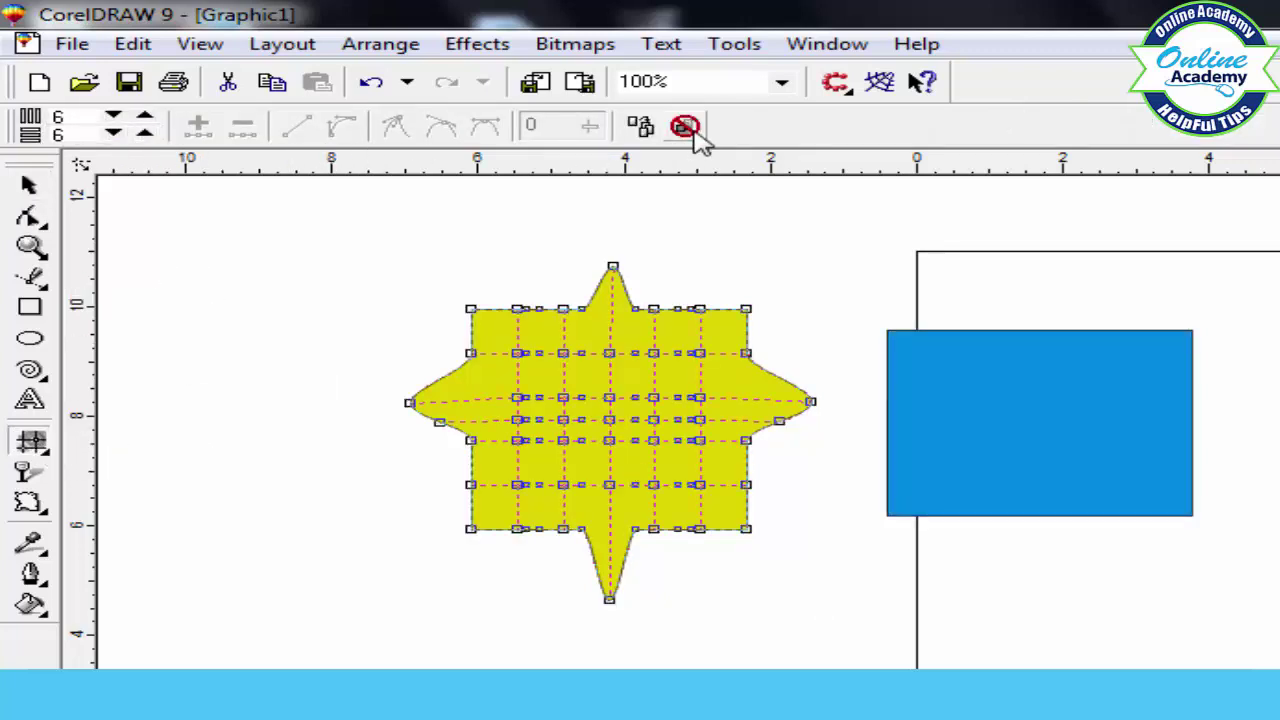
click(686, 127)
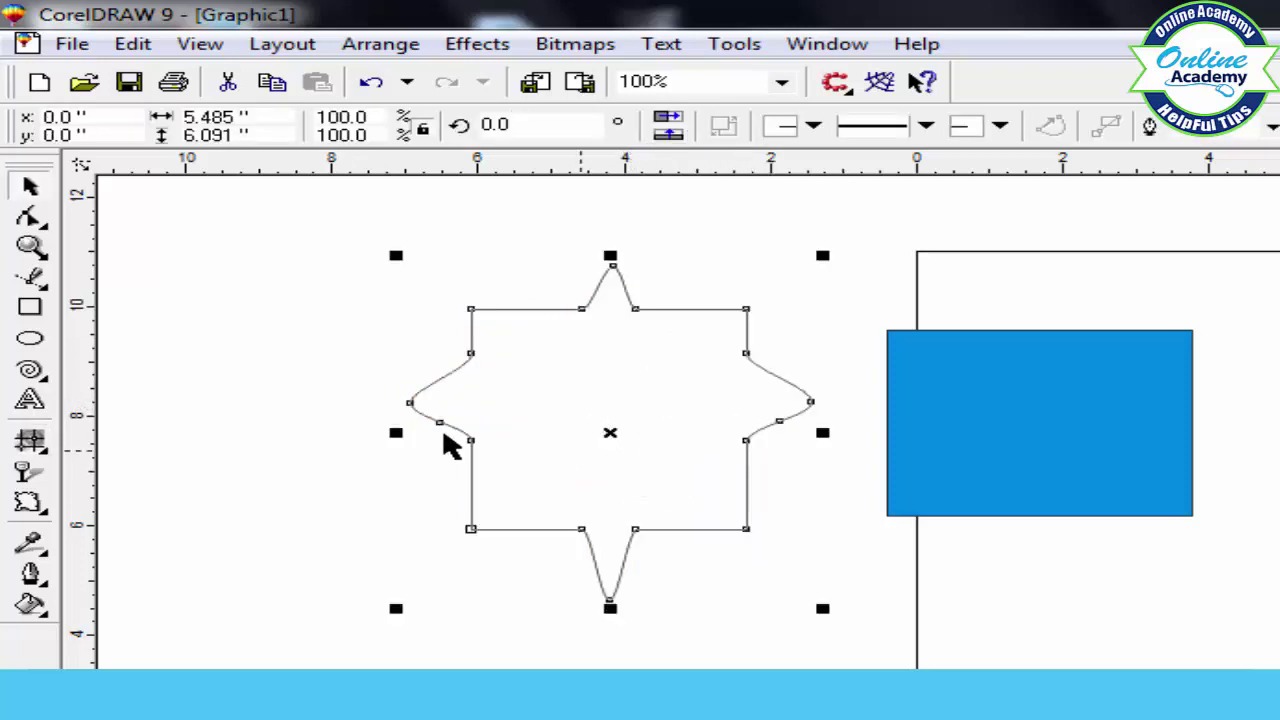
click(520, 377)
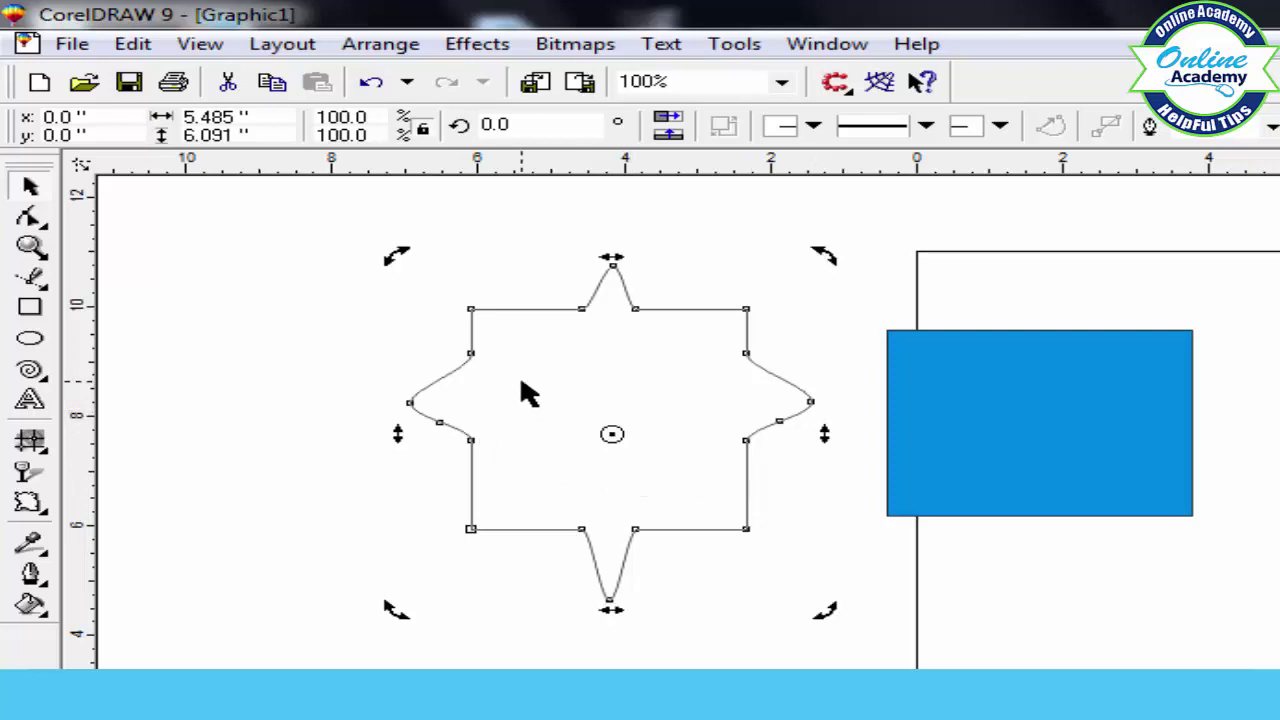
Apply an Interactive Mesh Fill to the blue rectangle and pull its middle left, right and top nodes outward into points.
click(1031, 418)
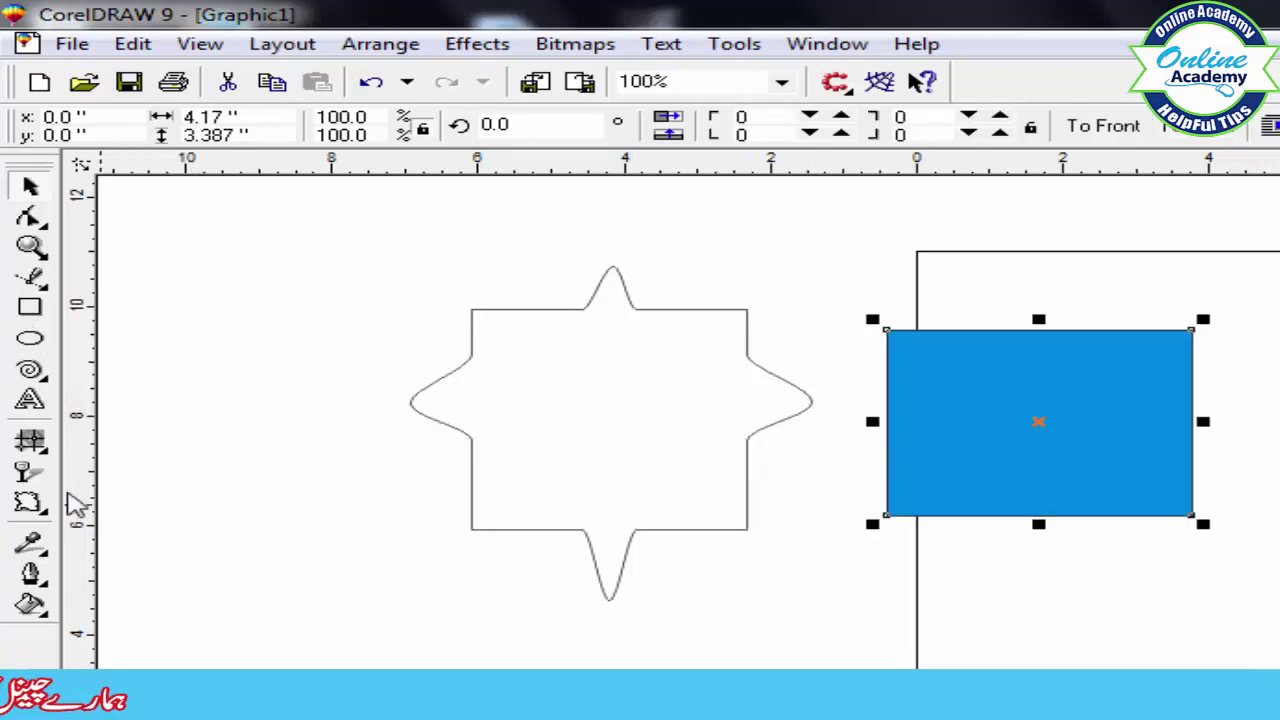
click(30, 440)
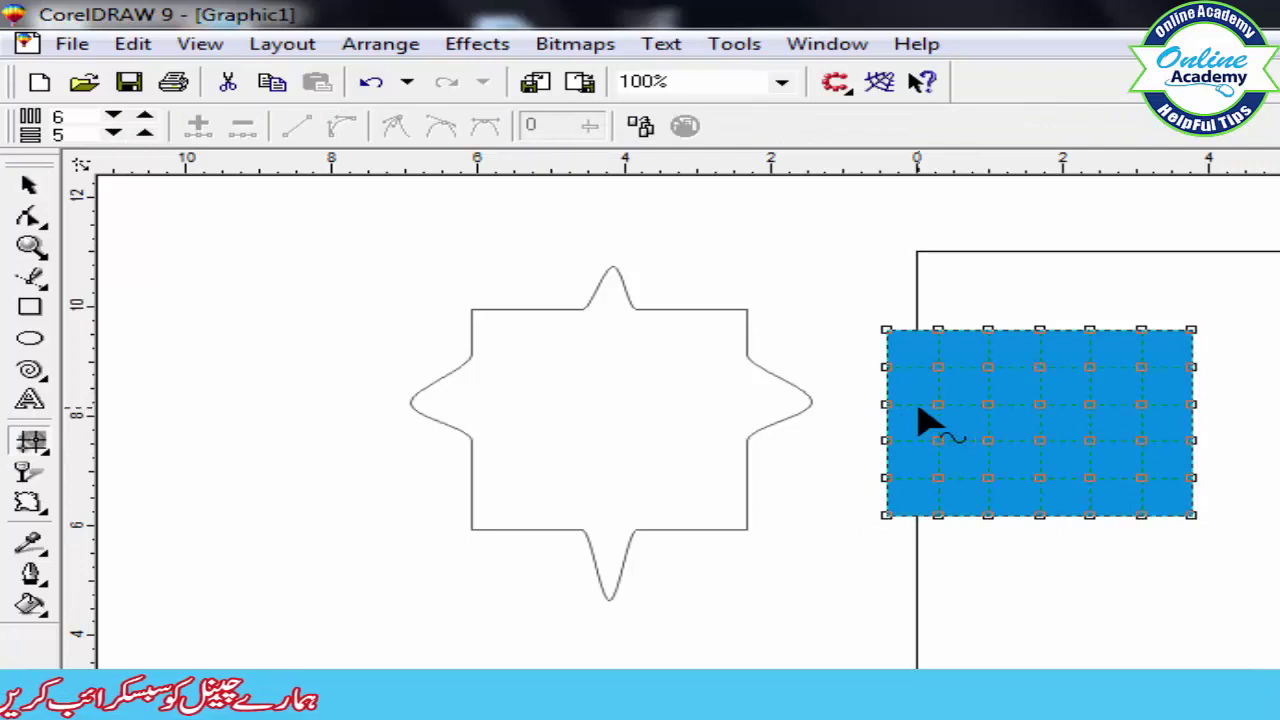
click(888, 405)
drag(888, 405, 838, 414)
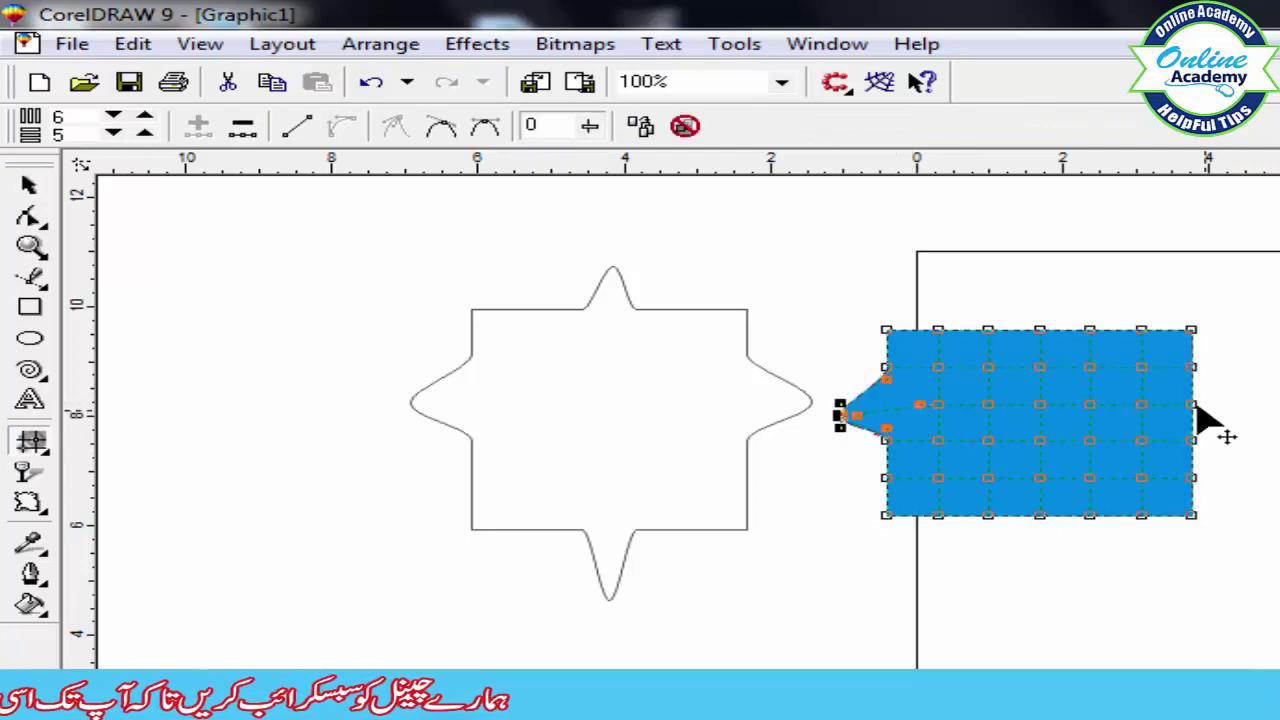
drag(1193, 405, 1256, 404)
drag(1040, 329, 1040, 290)
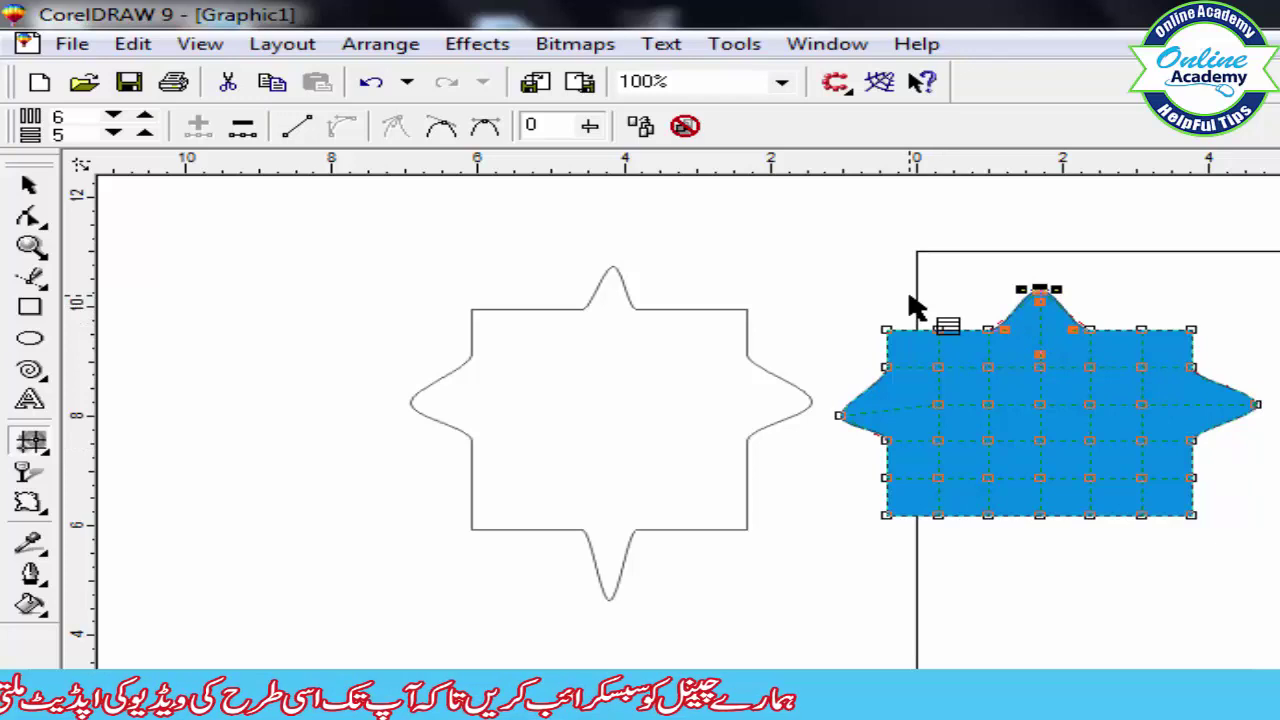
Clear the mesh fill from the blue shape and delete both distorted shapes.
click(685, 125)
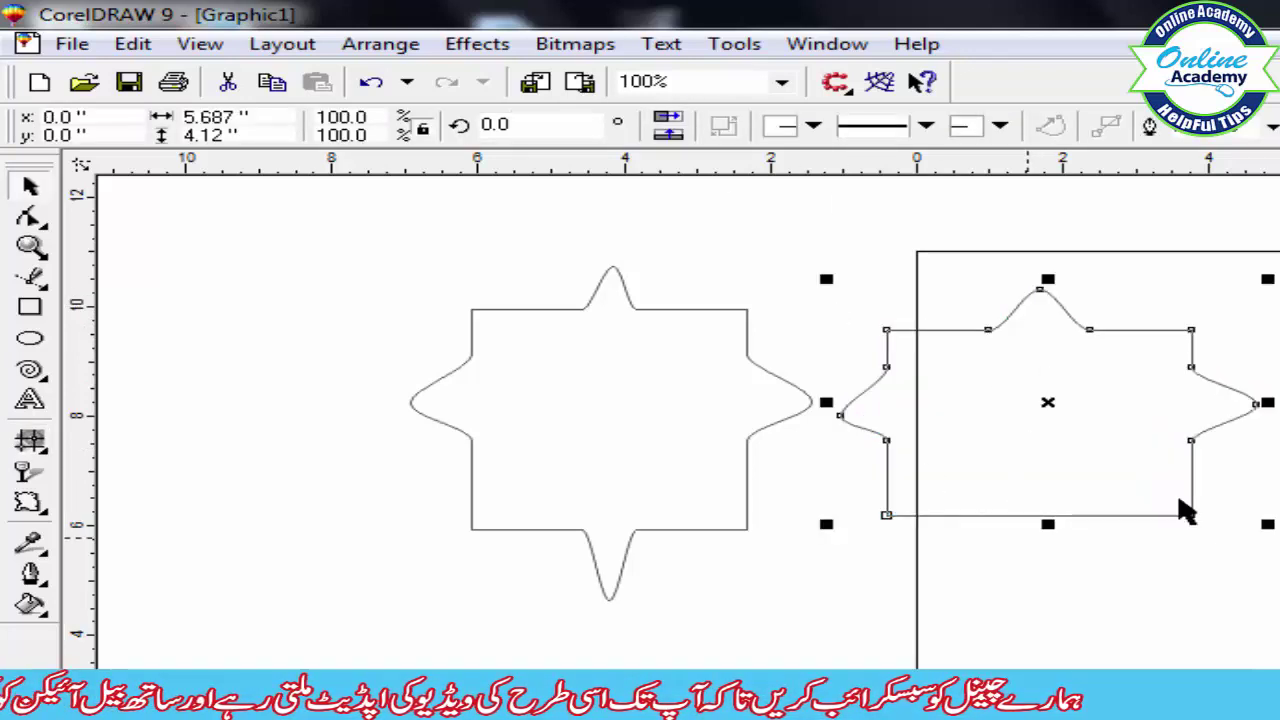
click(33, 442)
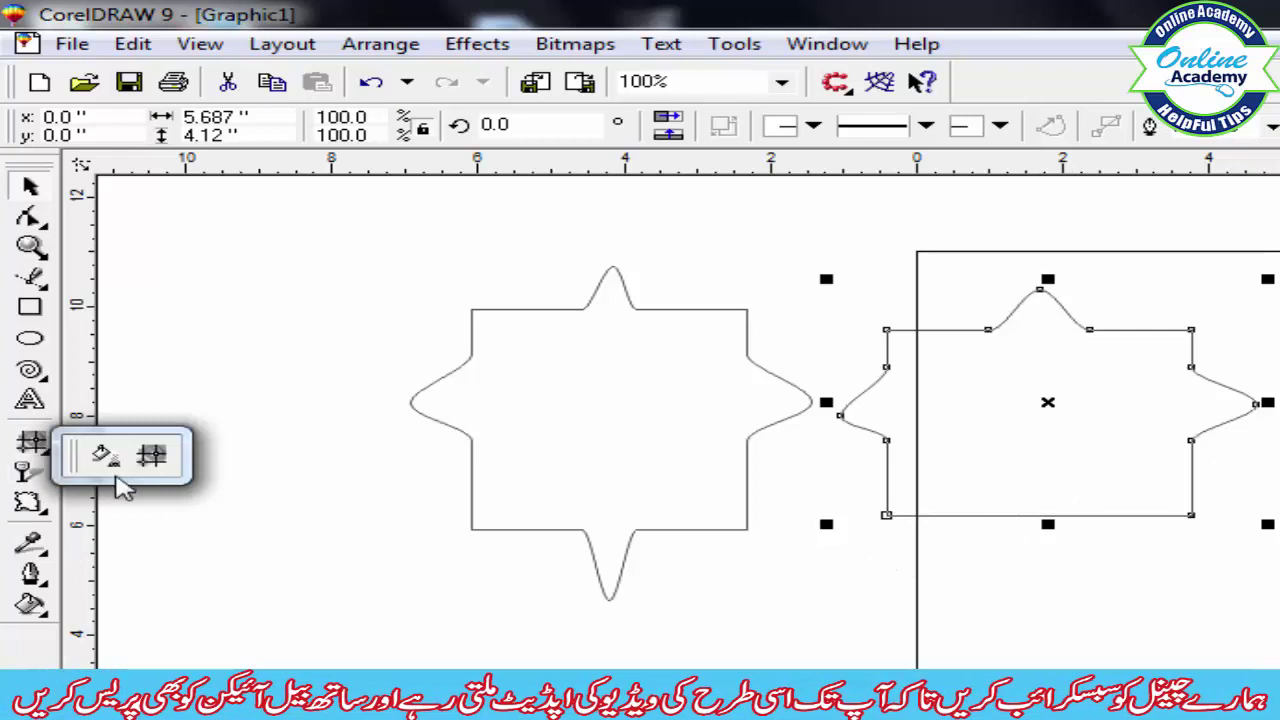
click(281, 406)
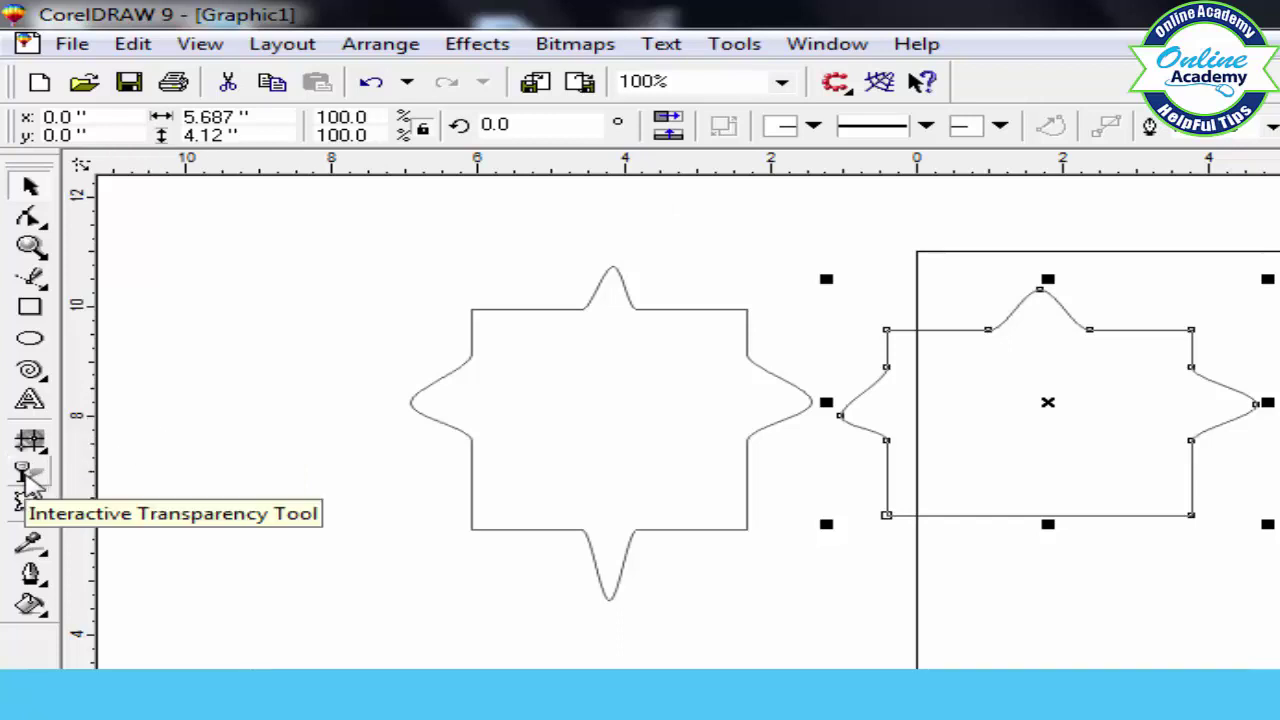
click(677, 384)
key(Delete)
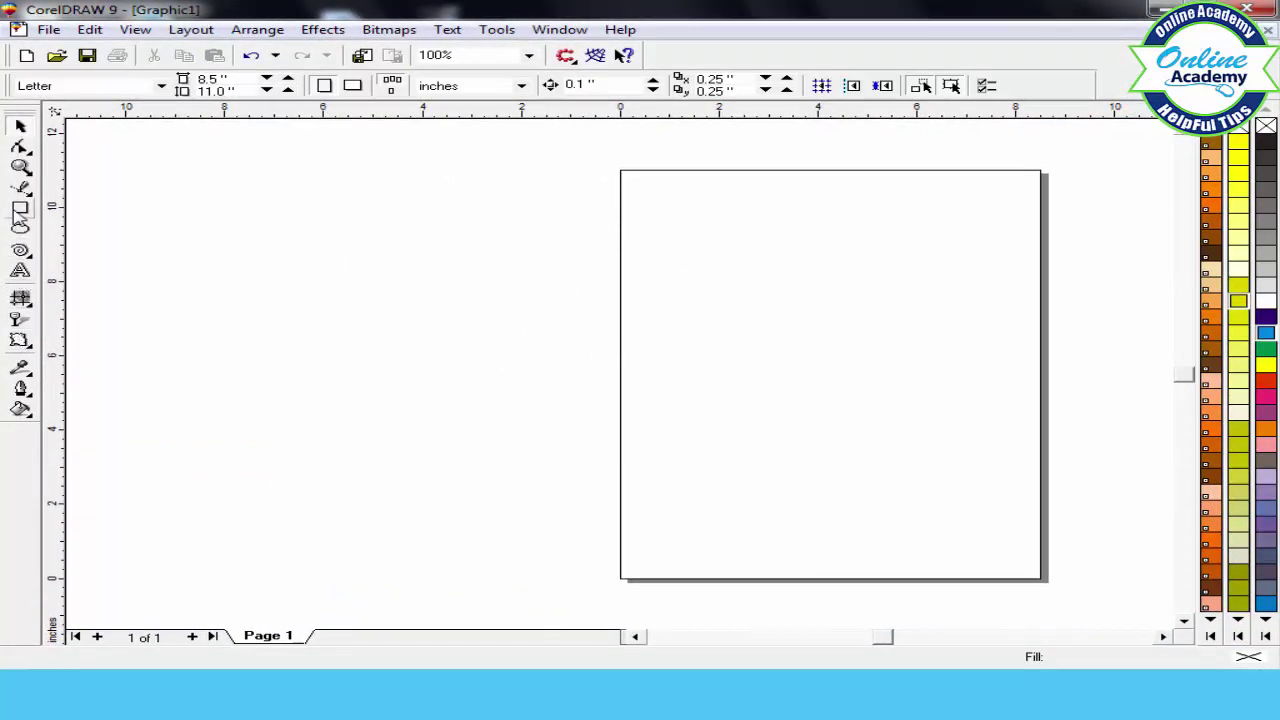
Draw a rectangle about 5.2 by 4.9 inches beside the page's left edge and fill it with dark purple.
click(20, 209)
drag(323, 214, 584, 397)
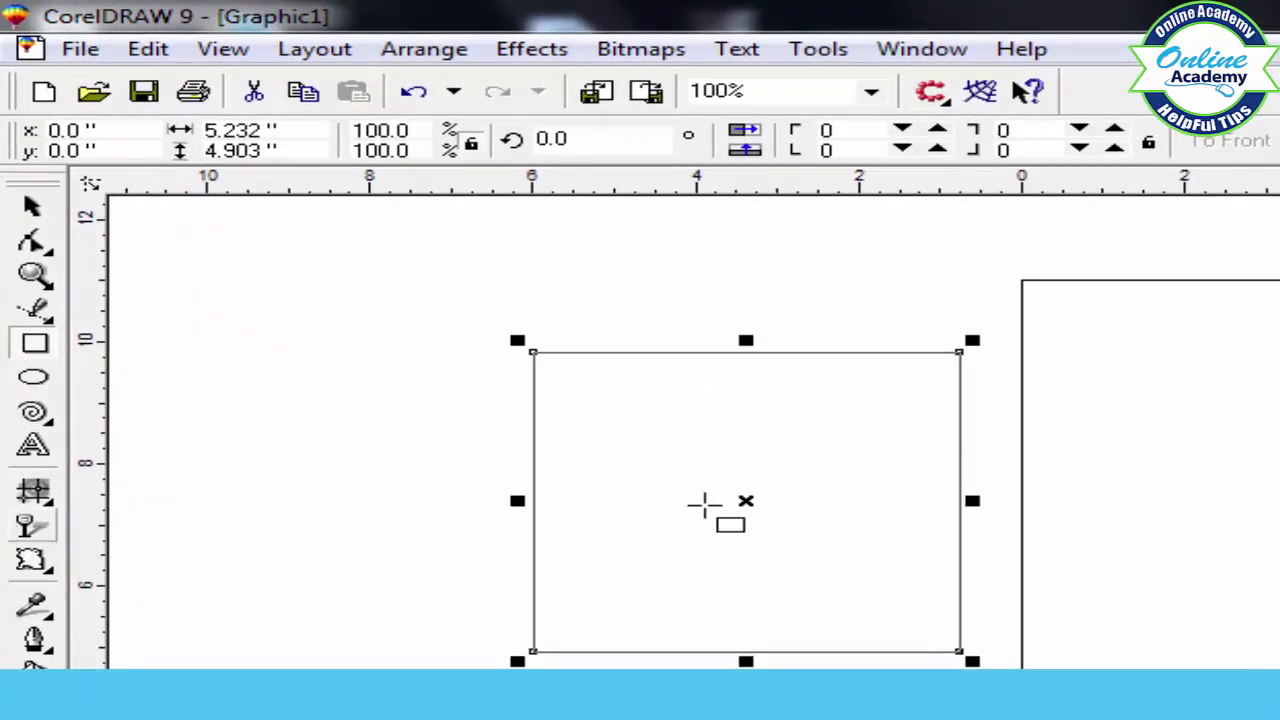
click(1279, 505)
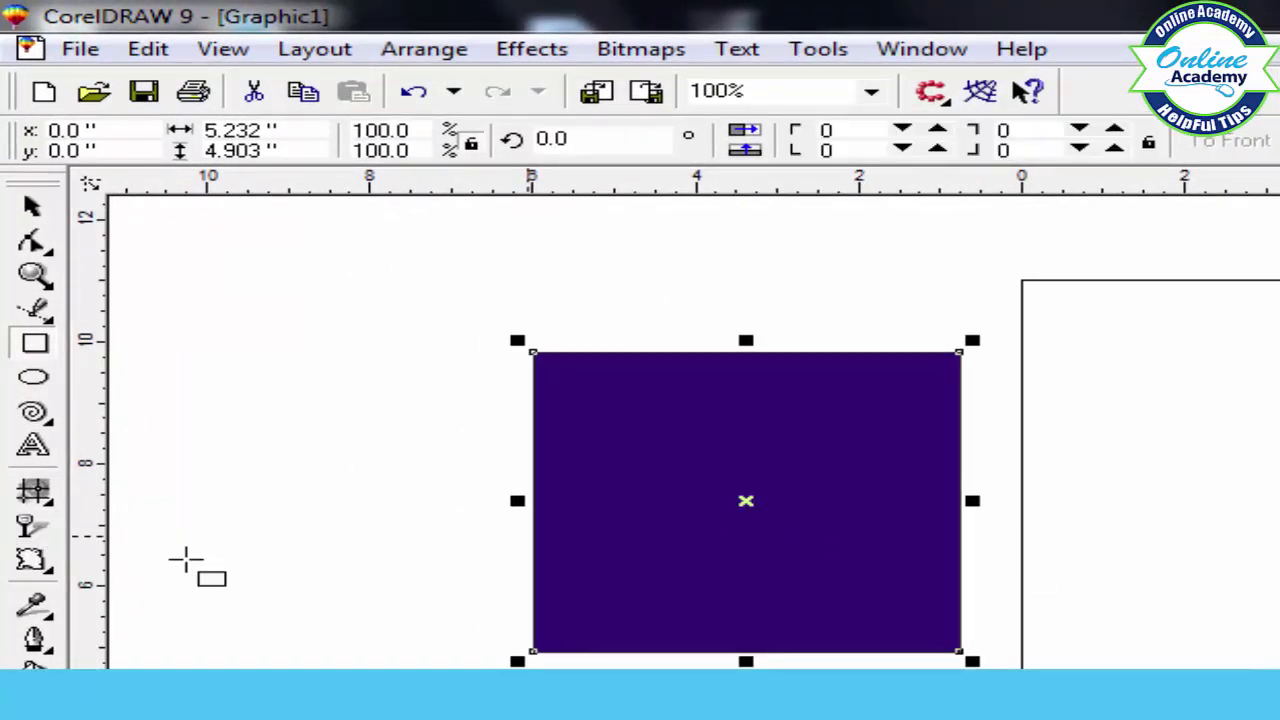
Apply a fountain transparency at about -22.6 degrees across the purple rectangle and move its midpoint nearer the opaque end.
click(30, 527)
drag(568, 471, 855, 562)
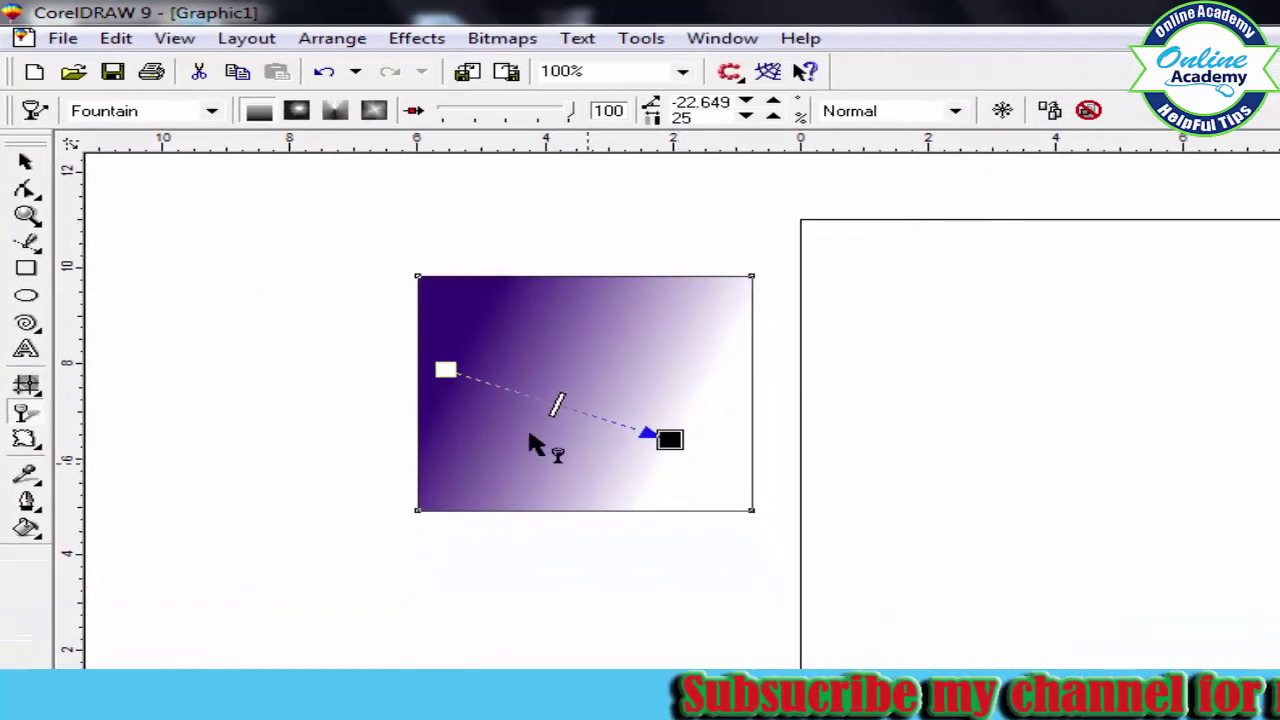
drag(557, 404, 531, 374)
Switch the rectangle's transparency to Pattern, trying the two-color and full-color pattern types before choosing the bitmap pattern type.
click(213, 111)
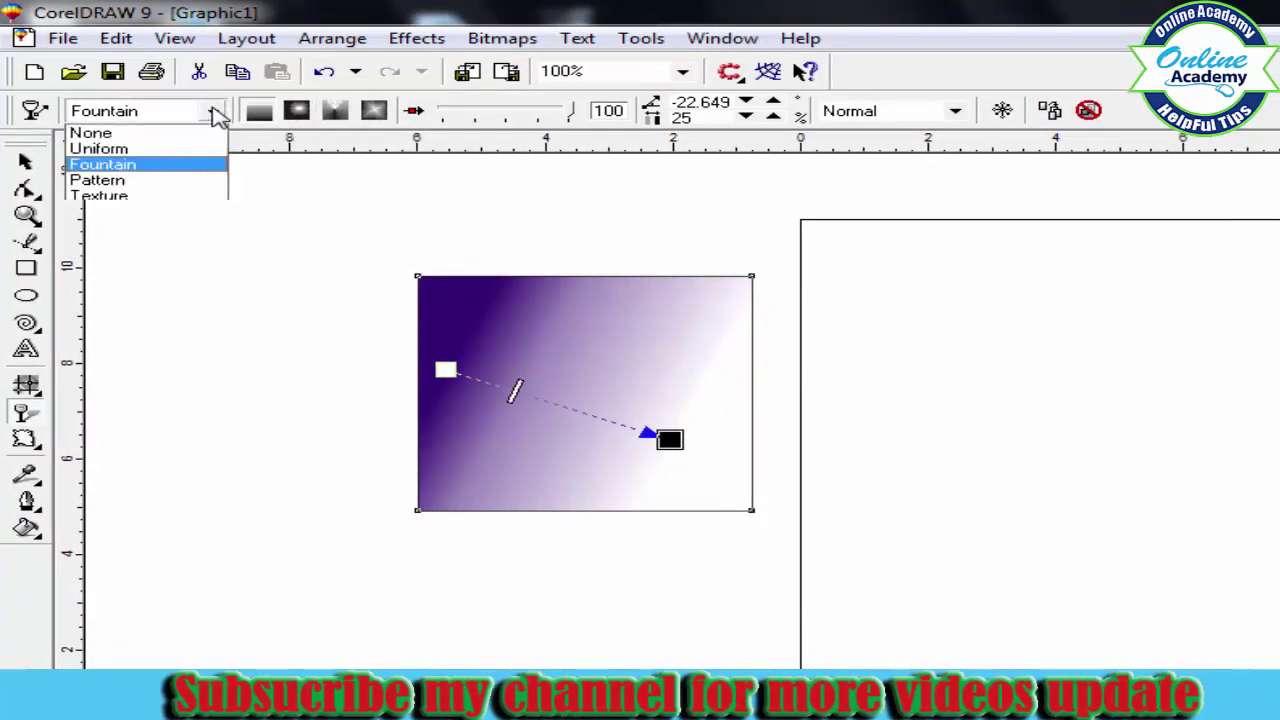
click(110, 181)
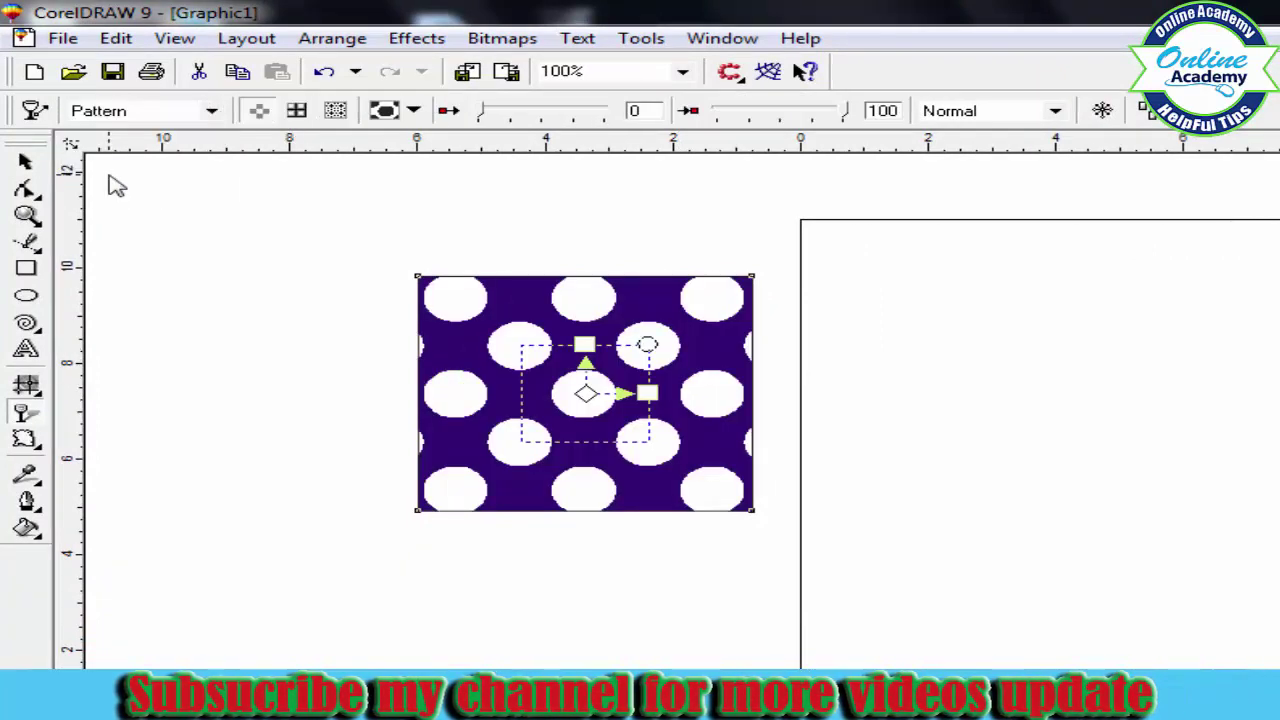
click(304, 113)
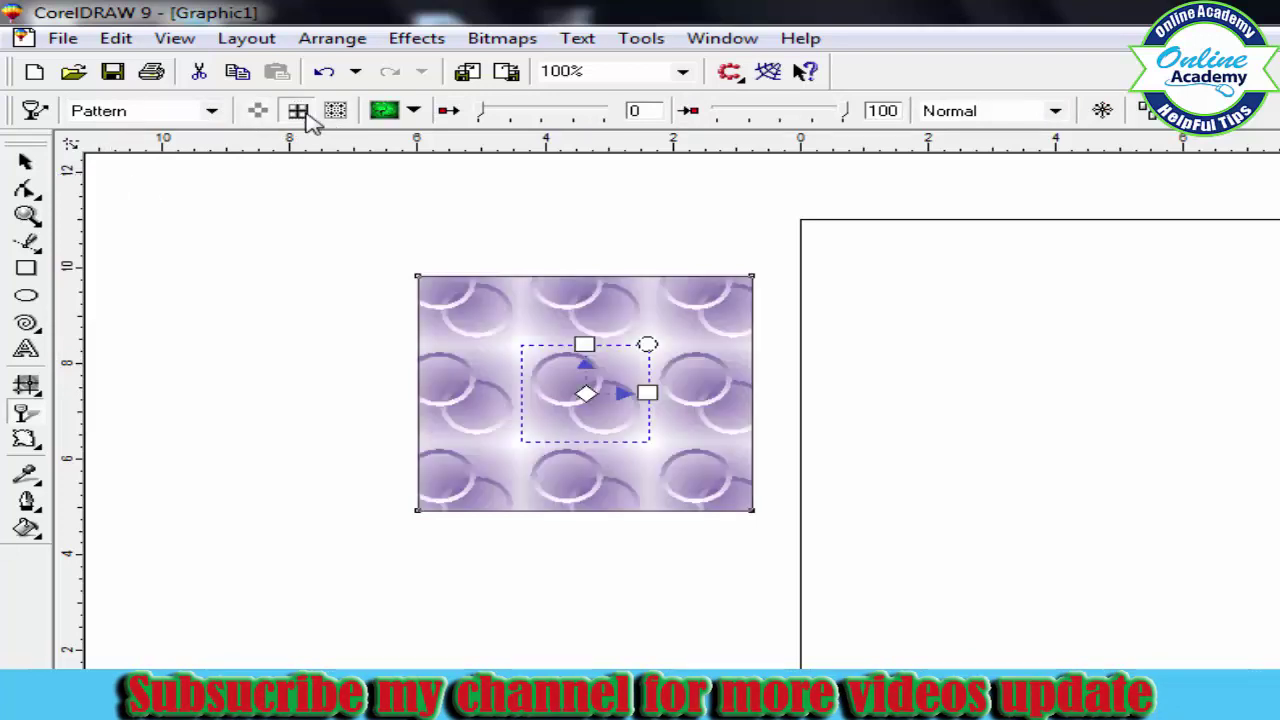
click(336, 112)
Apply the purple water-drop bitmap pattern to the rectangle's transparency and replace it with the orange grainy bitmap pattern.
click(412, 112)
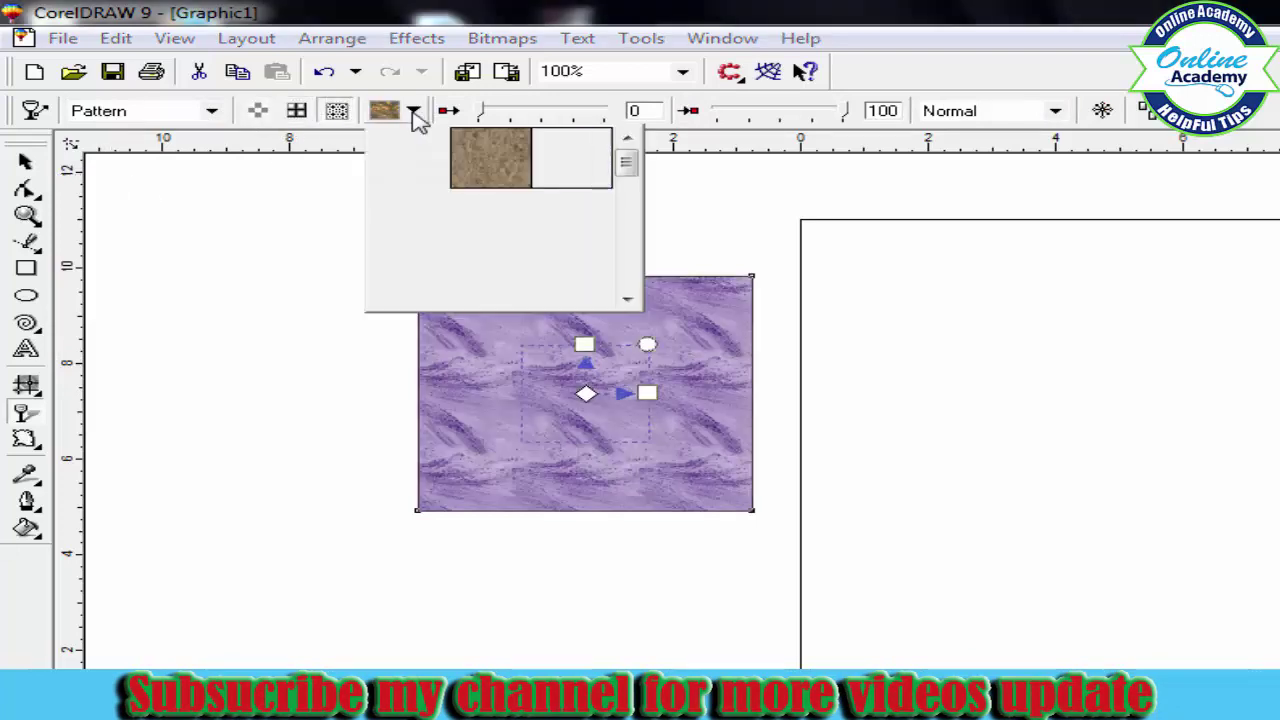
click(583, 167)
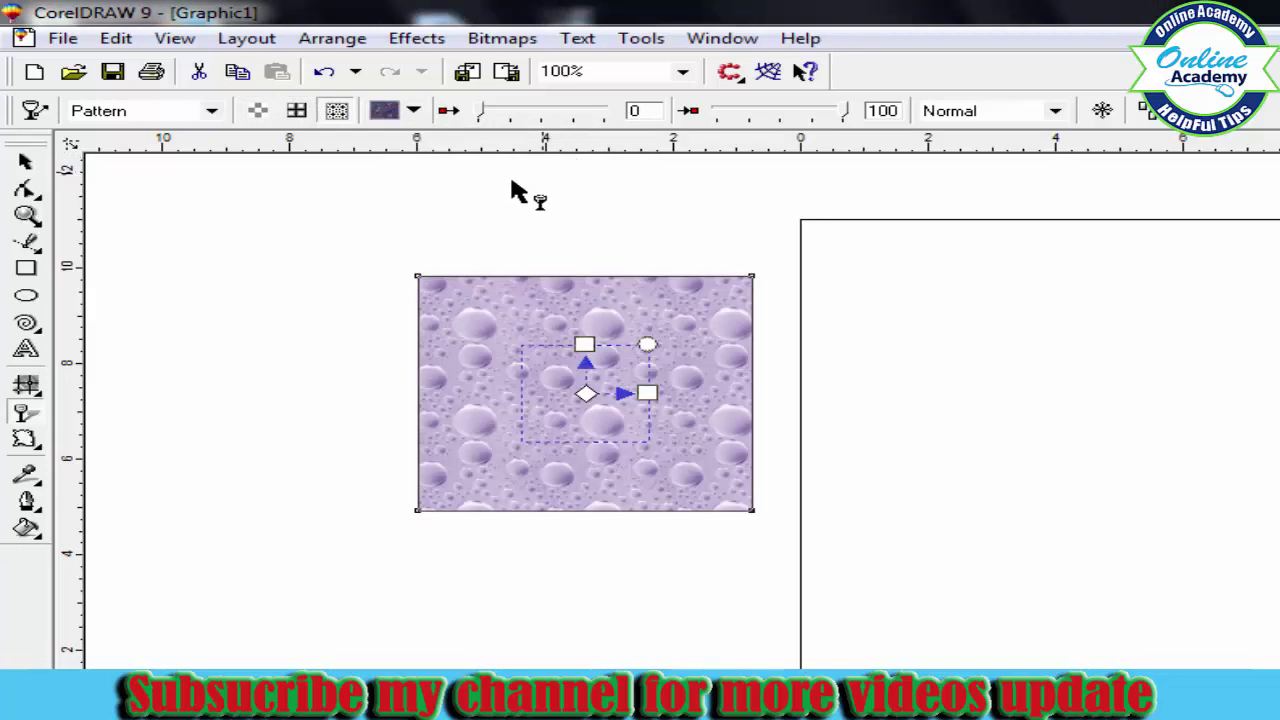
click(428, 114)
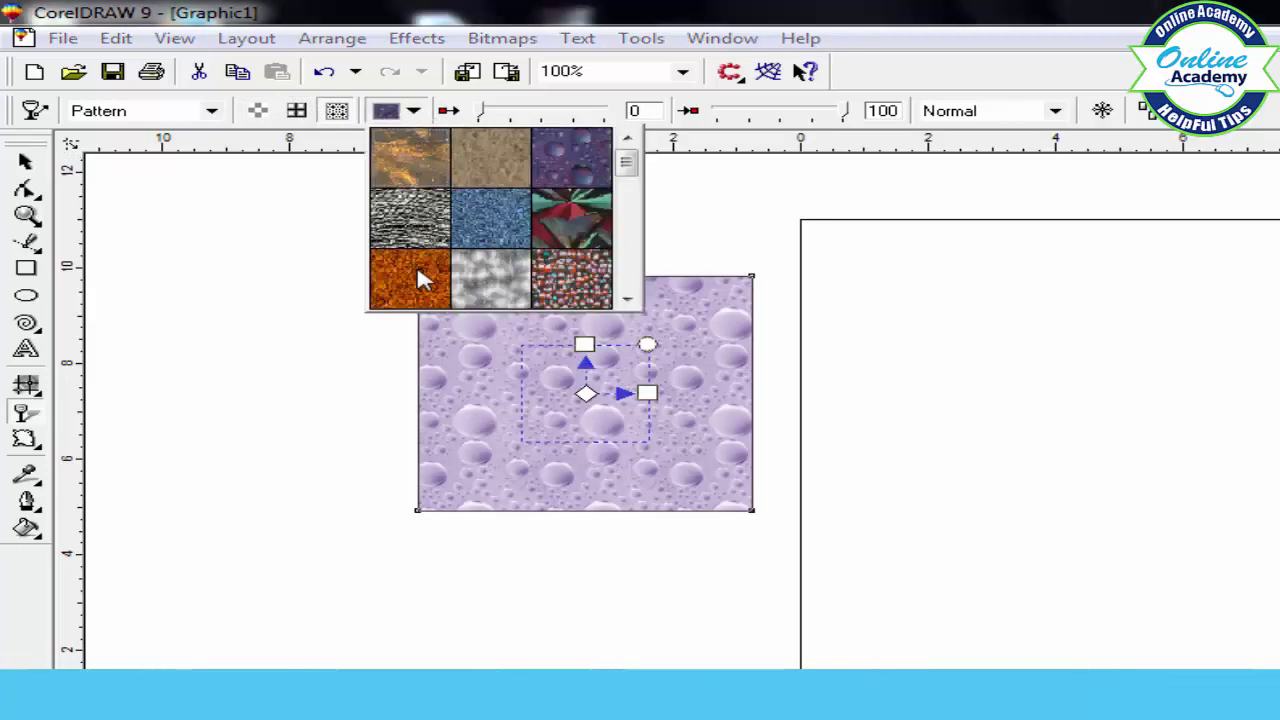
click(416, 268)
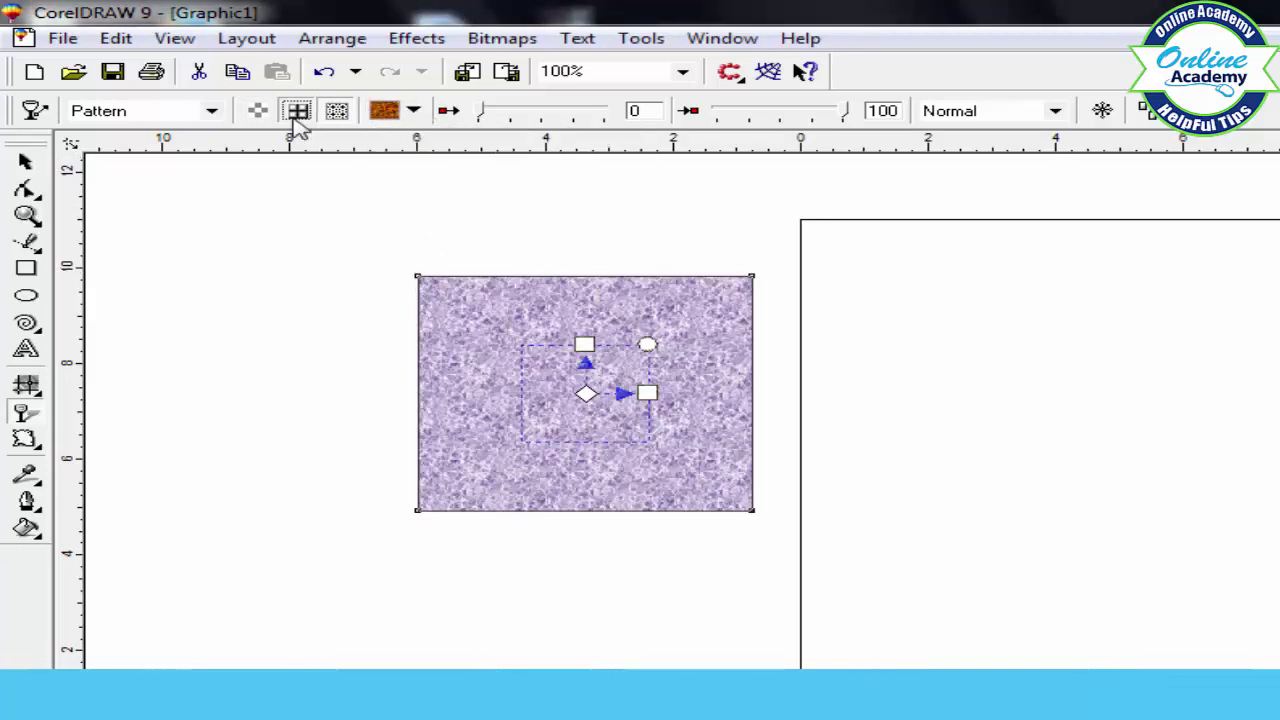
Try another full-color pattern for the transparency, then return to the bitmap type with the orange grainy pattern.
click(411, 112)
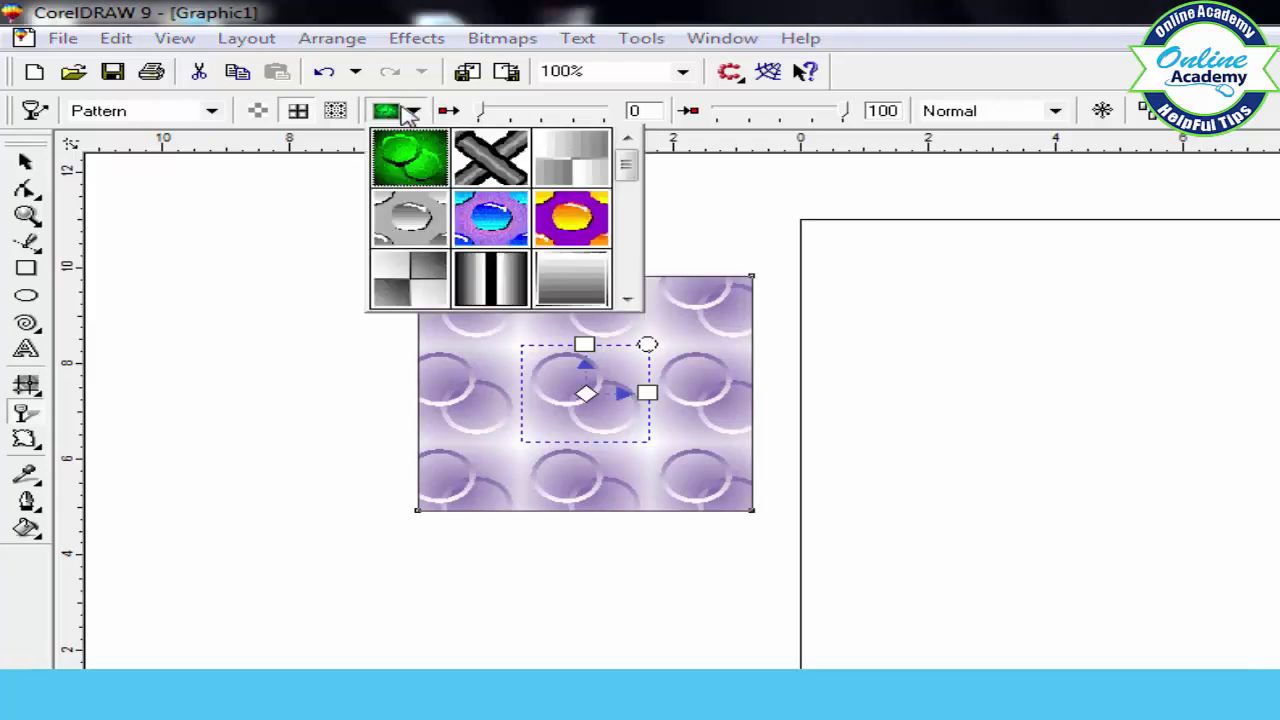
click(493, 245)
click(337, 111)
click(412, 111)
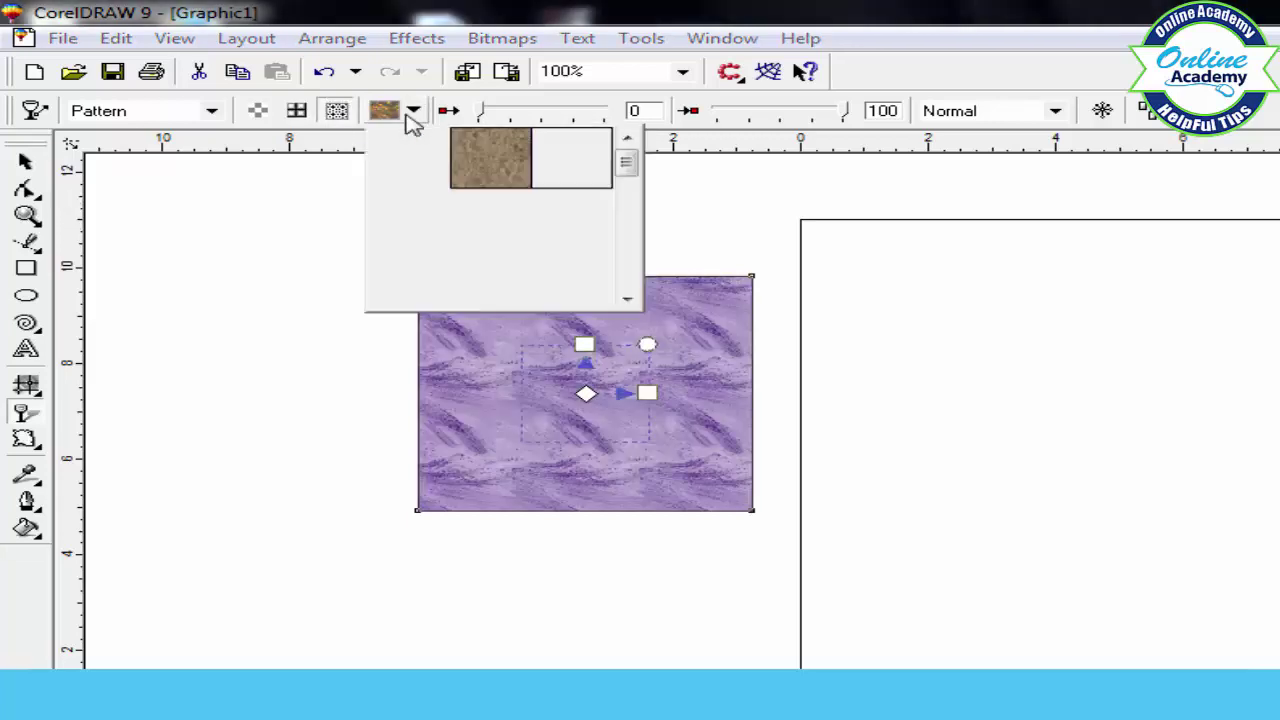
click(431, 277)
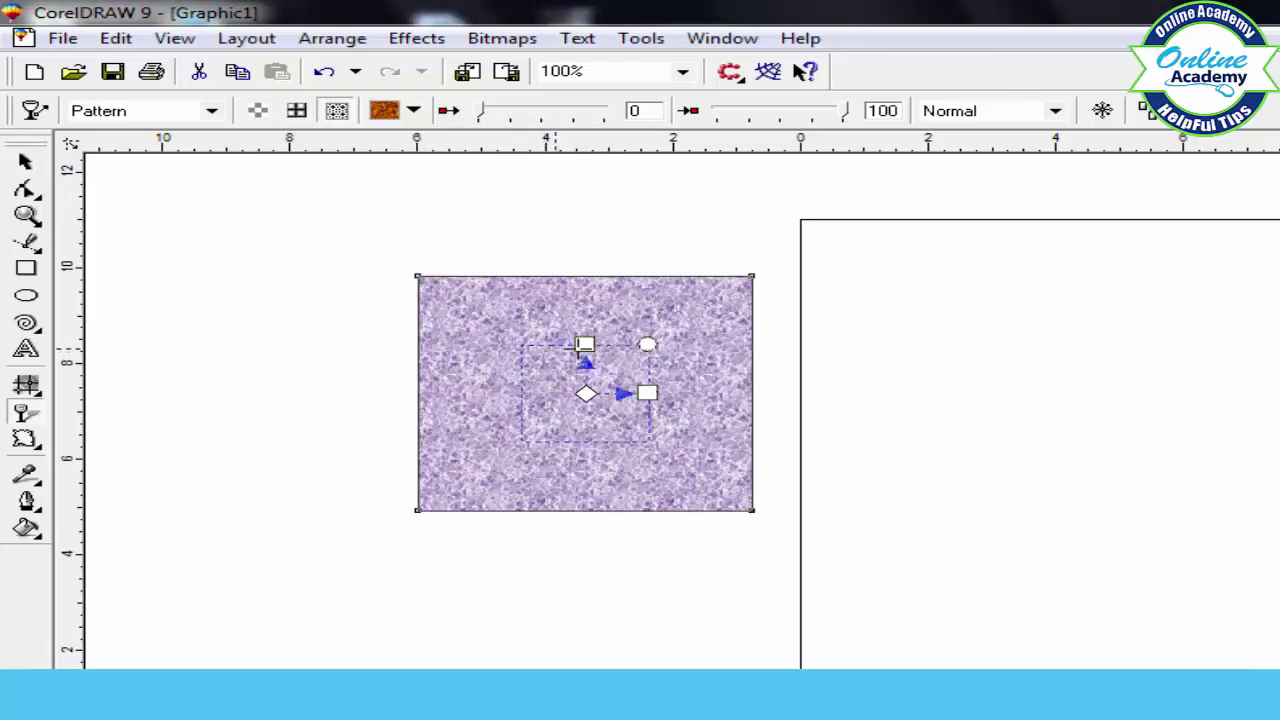
Stretch and skew the bitmap pattern tile upward to nearly double its height and set the starting transparency to 38.
drag(584, 344, 607, 298)
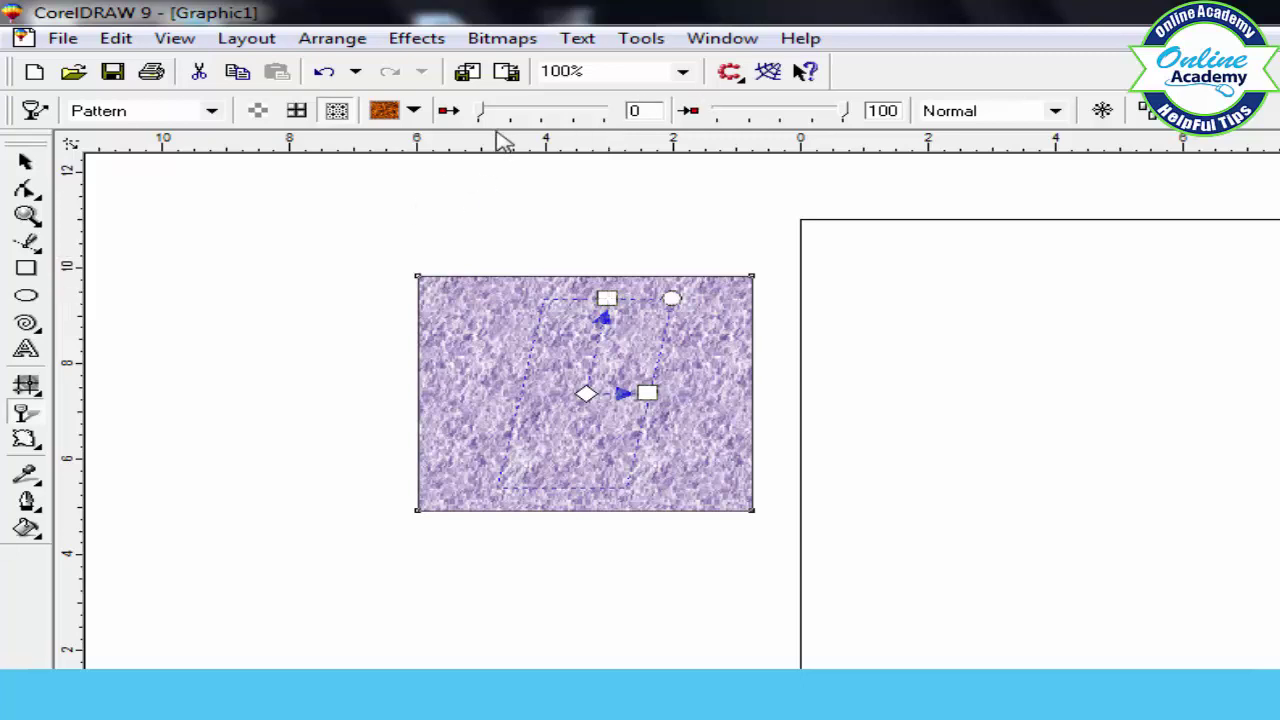
drag(482, 113, 532, 127)
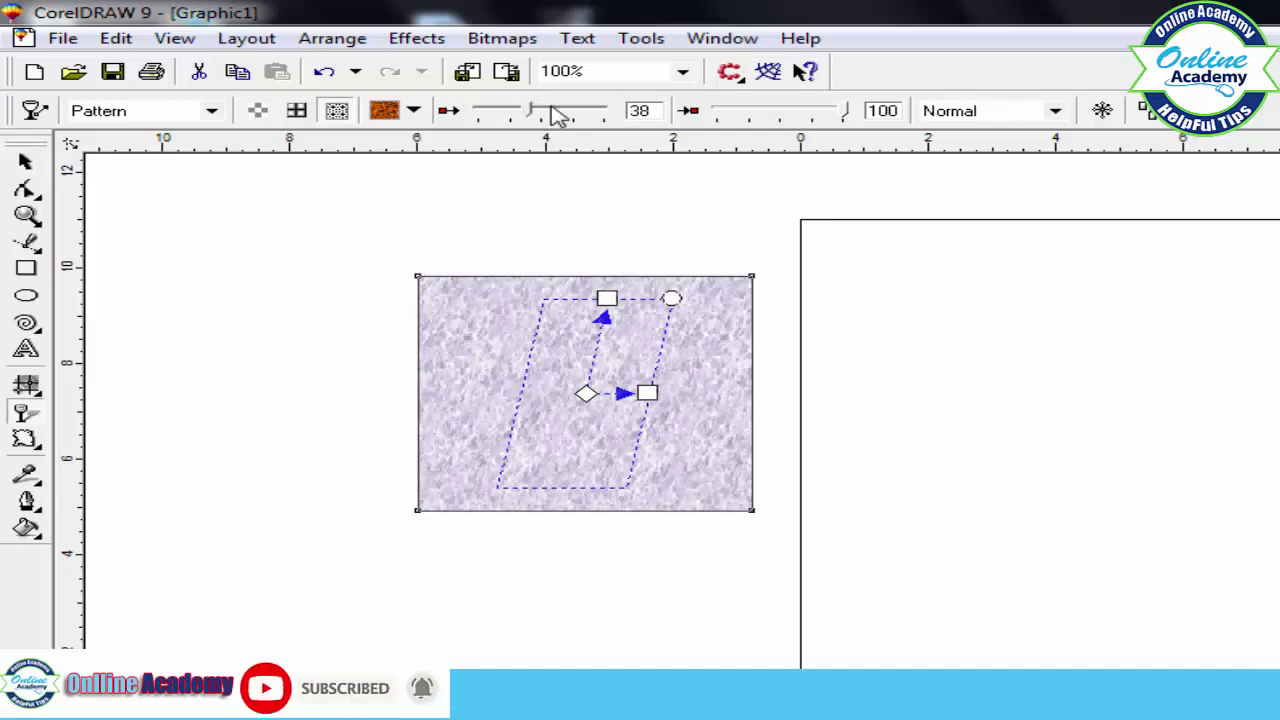
Switch the rectangle's transparency to Texture, apply the multicolored swirl from Samples 9, and enlarge its tile beyond the rectangle's upper and lower edges.
click(149, 112)
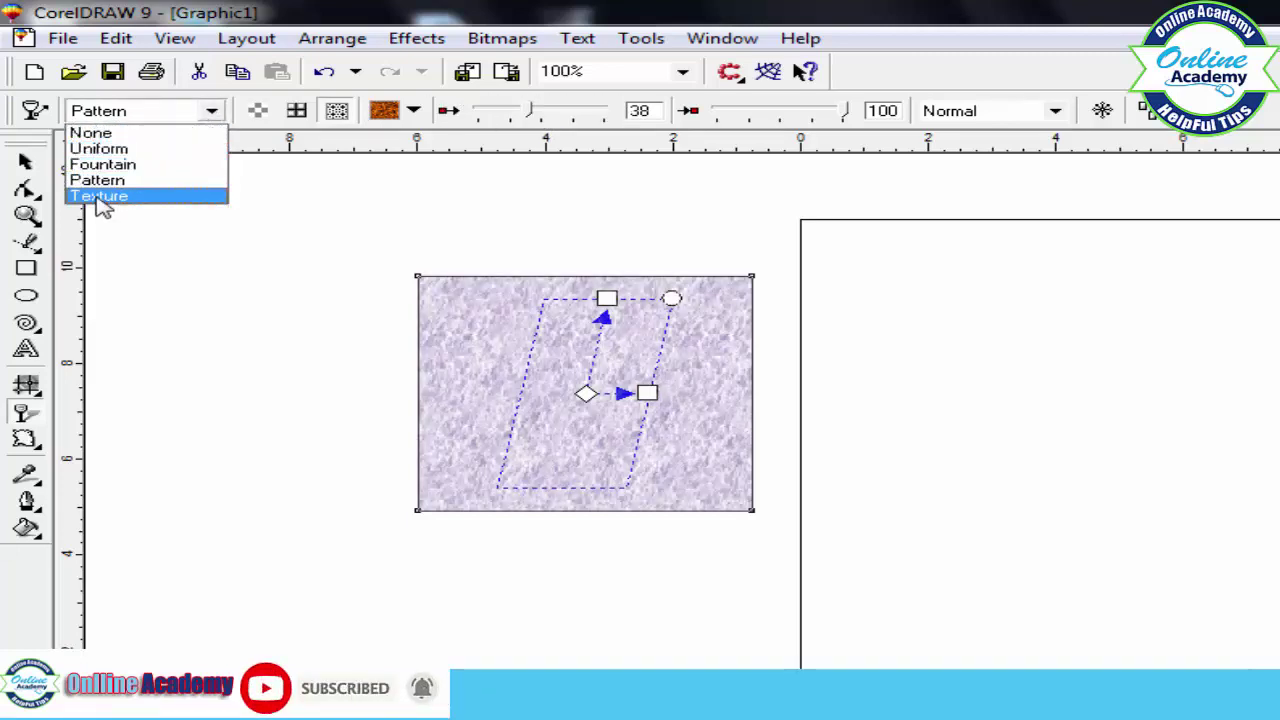
click(100, 197)
click(445, 110)
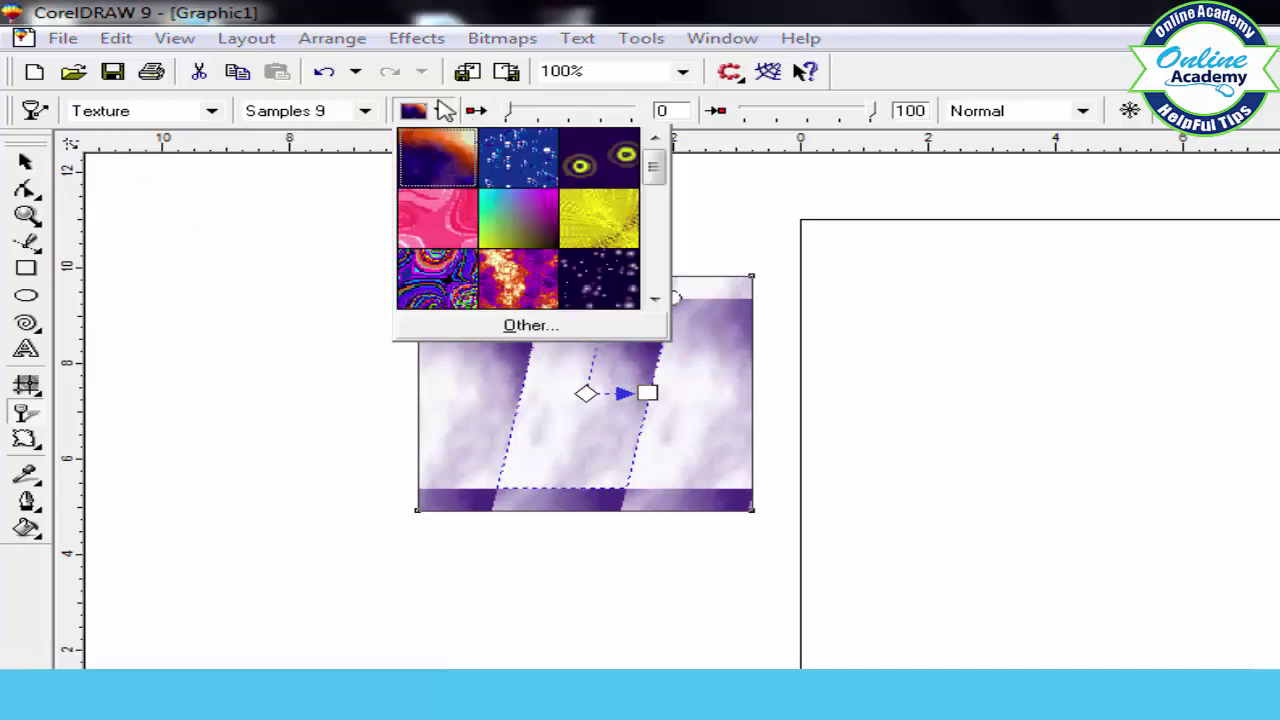
click(445, 282)
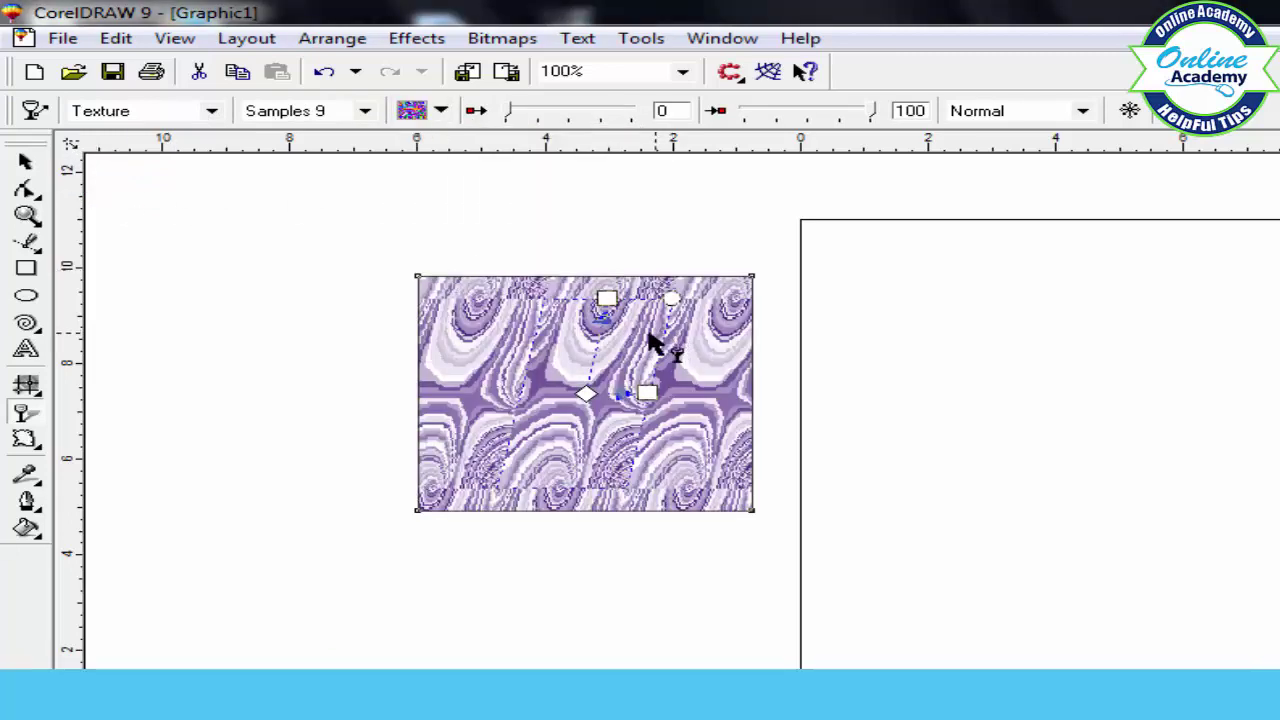
drag(607, 299, 610, 252)
drag(692, 398, 737, 406)
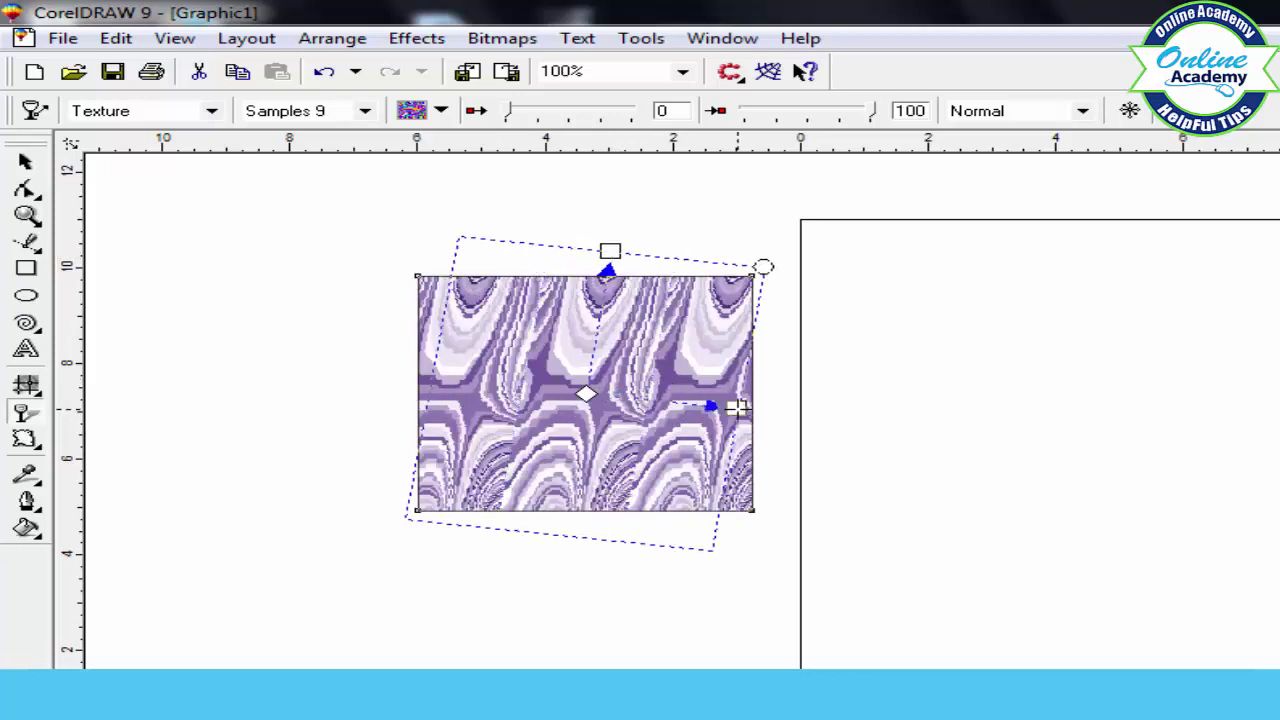
Try the Samples 6 texture library, then switch to Samples 7 and apply the brown rounded-bubble texture as the transparency.
click(365, 110)
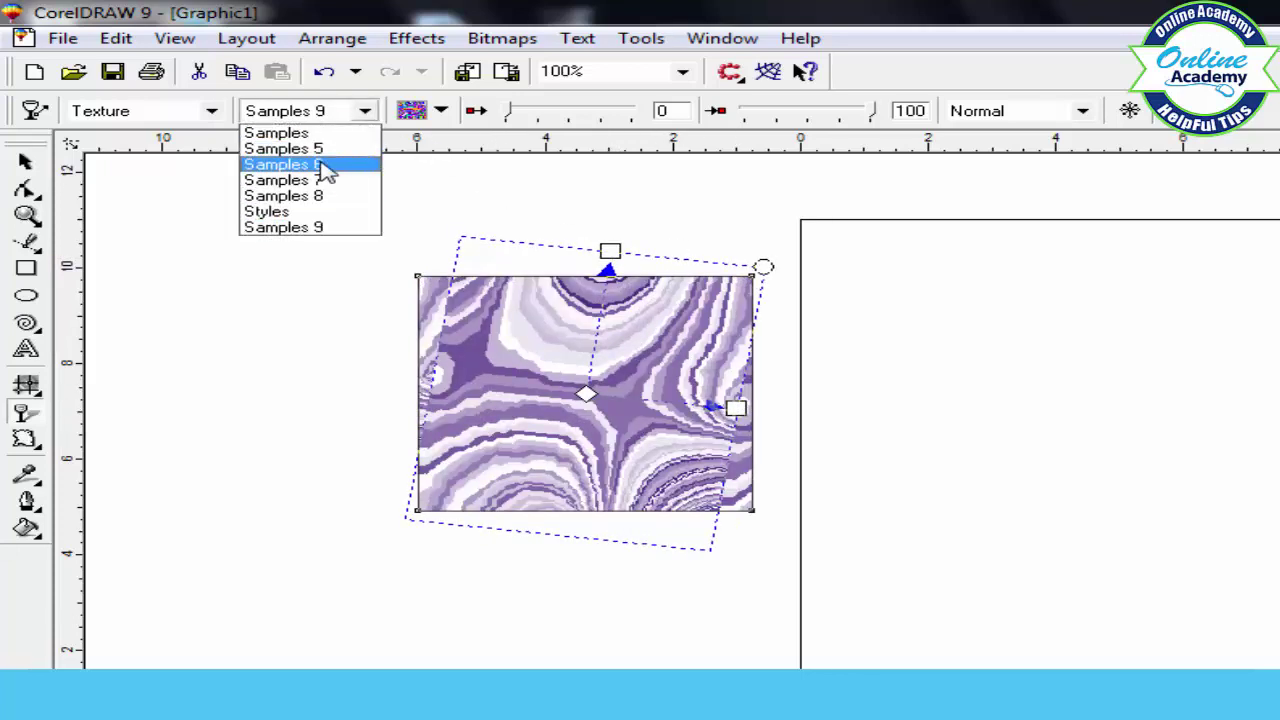
click(330, 166)
click(365, 110)
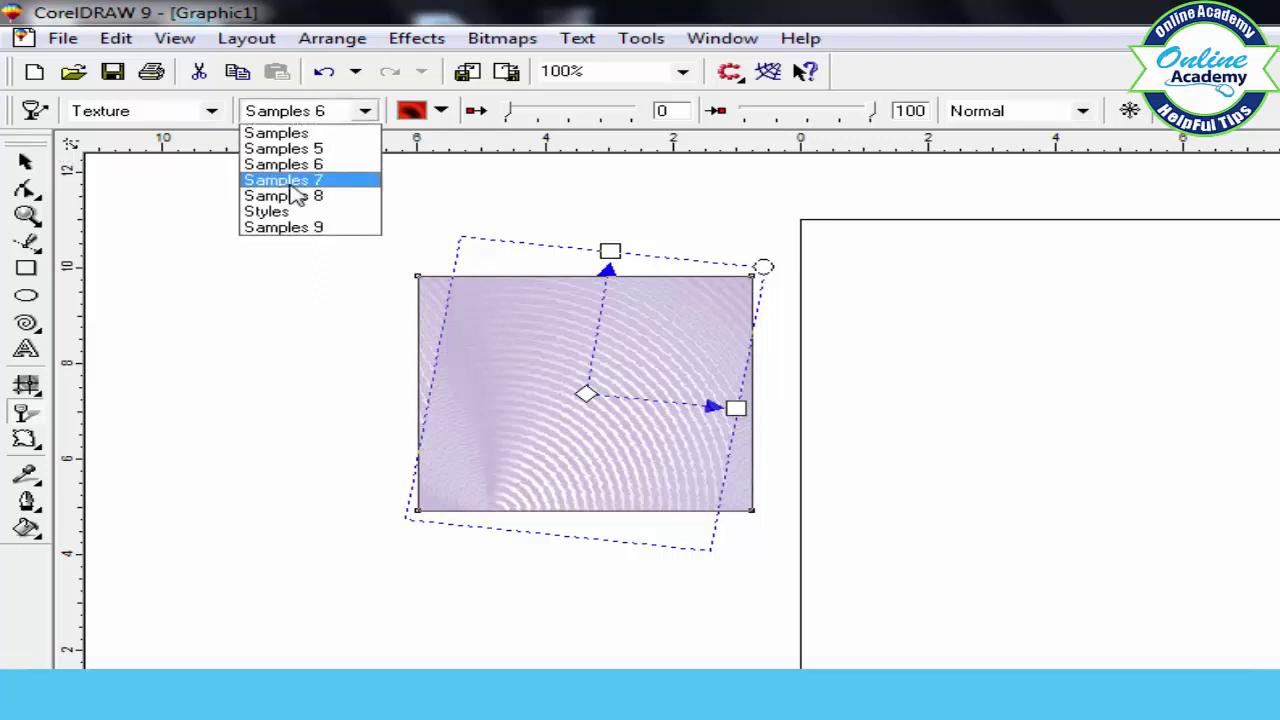
click(292, 183)
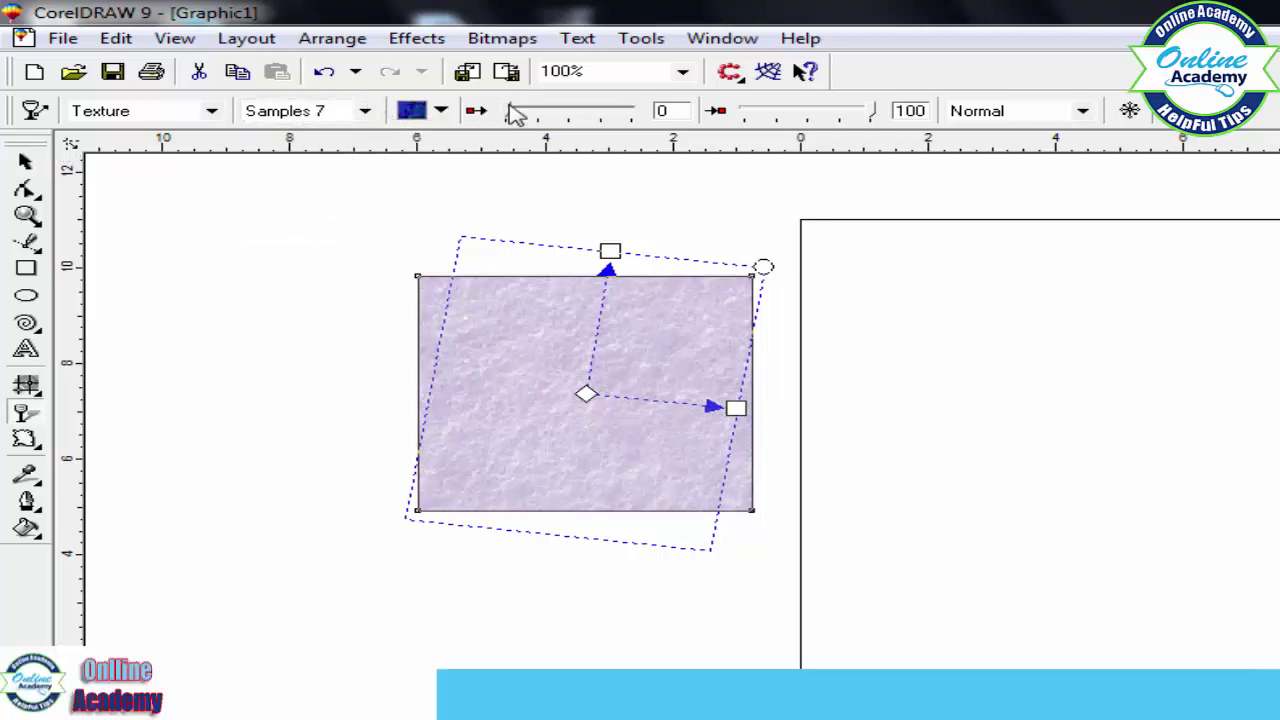
click(440, 108)
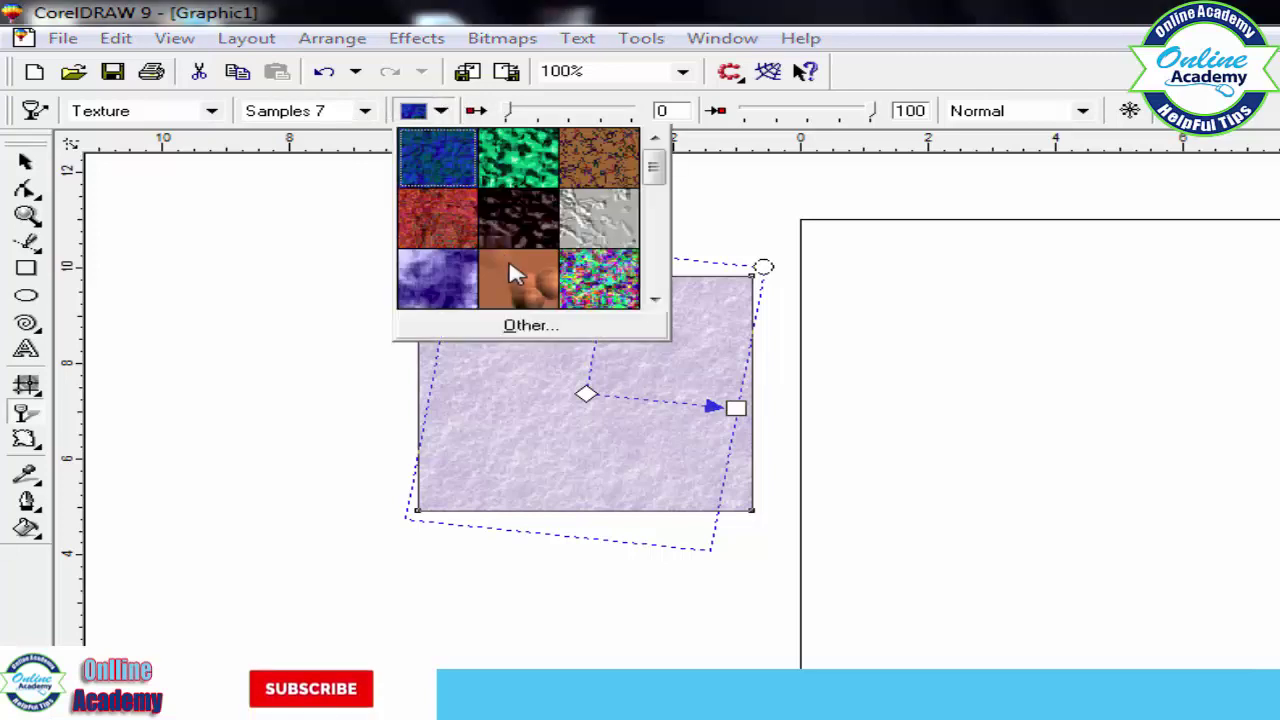
click(510, 264)
Remove the rectangle's transparency and distort it with a centered push-and-pull distortion of amplitude 32 into a four-pointed star shape.
click(138, 112)
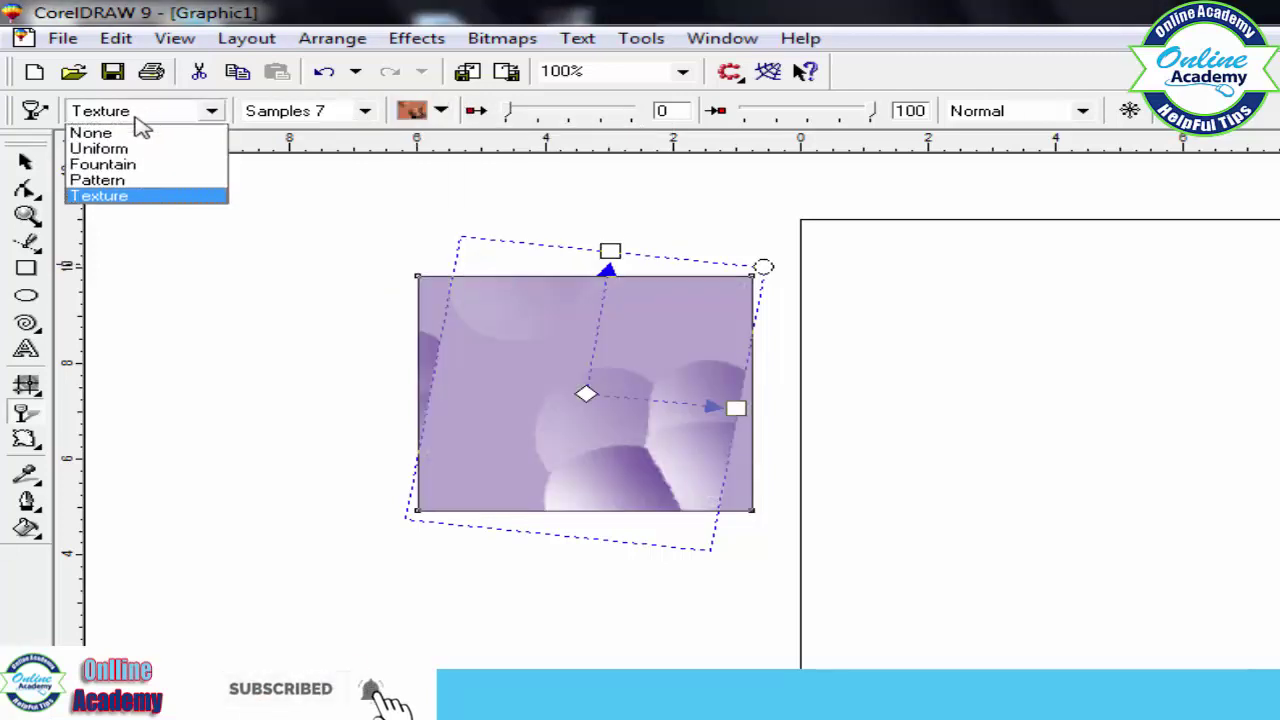
click(138, 134)
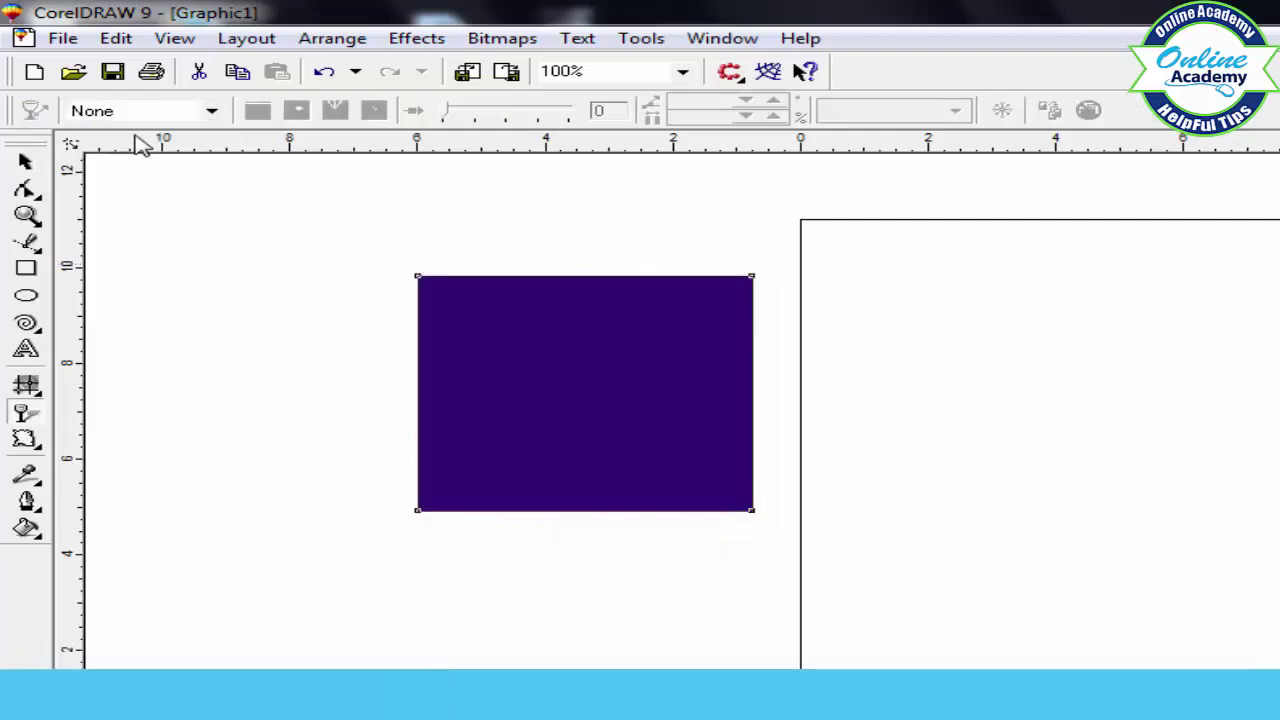
click(25, 441)
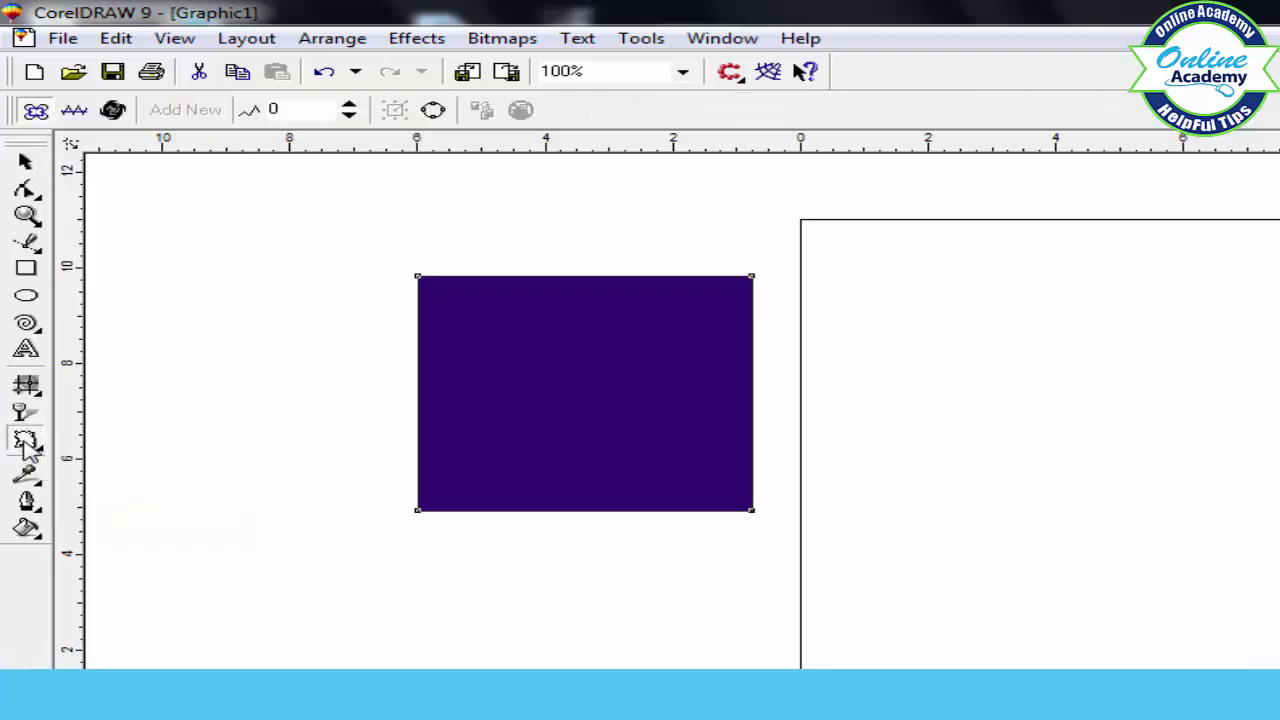
drag(419, 283, 498, 368)
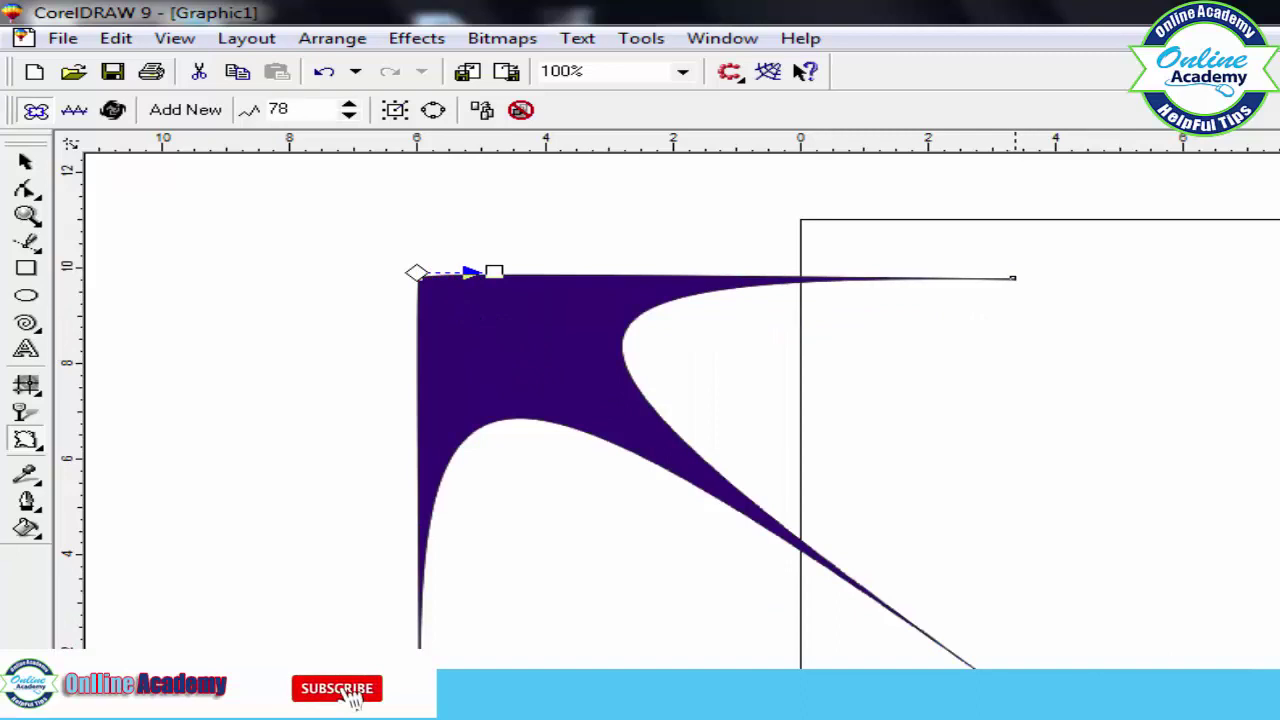
drag(1016, 702, 1050, 702)
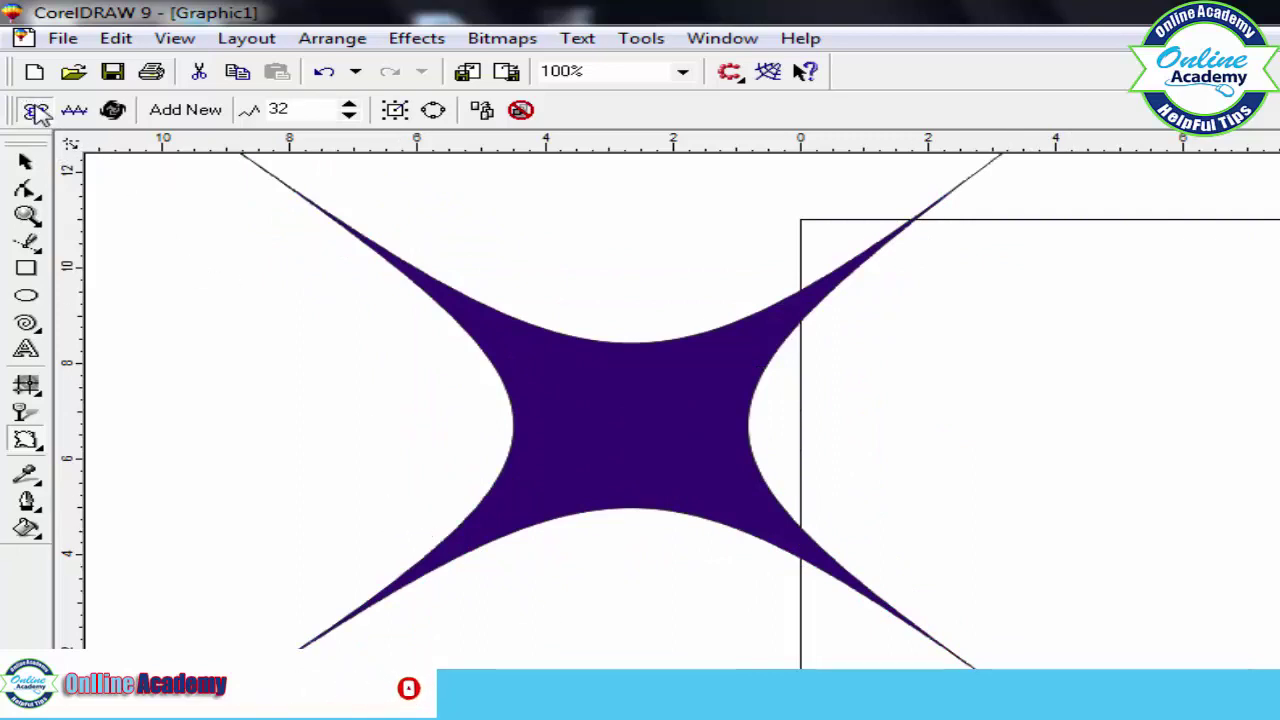
Add a counterclockwise twister distortion around the star shape's middle, with 1 full rotation and 123 additional degrees.
click(80, 112)
click(113, 111)
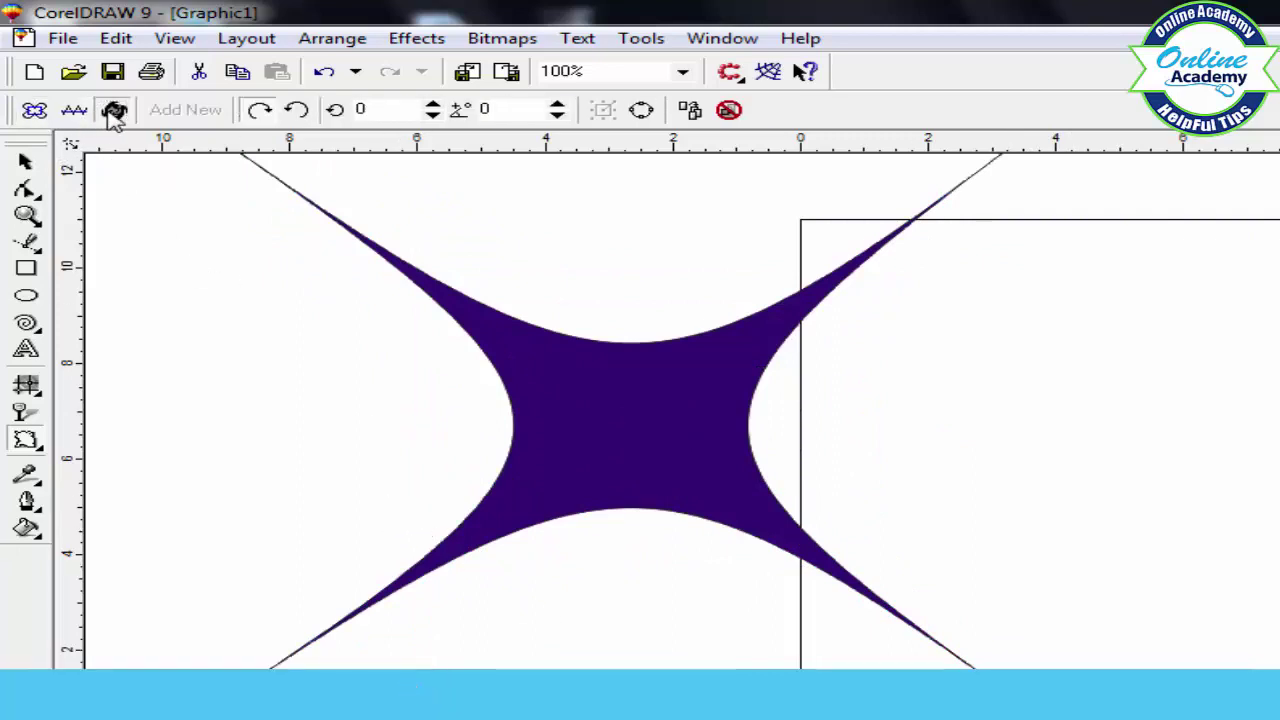
click(298, 111)
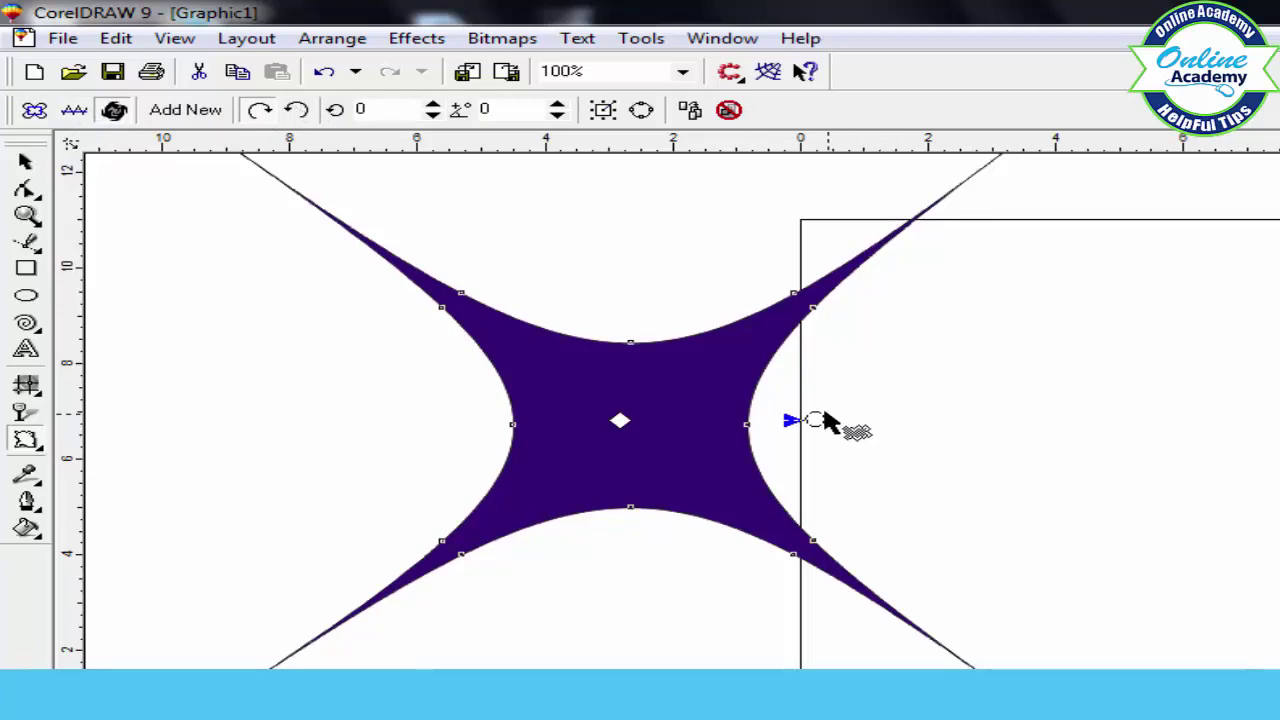
drag(815, 420, 595, 445)
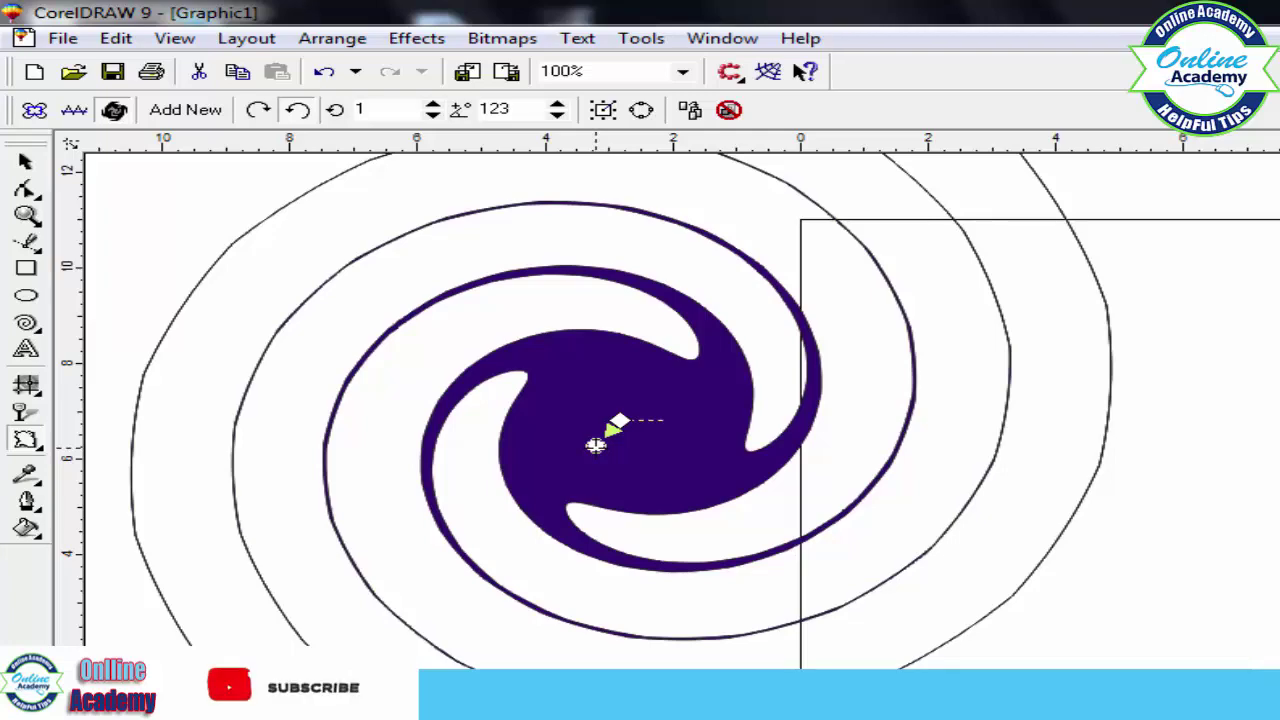
Raise the twister distortion to 8 full rotations and 125 additional degrees.
click(432, 104)
click(432, 104)
click(432, 104)
click(432, 104)
click(432, 104)
click(432, 104)
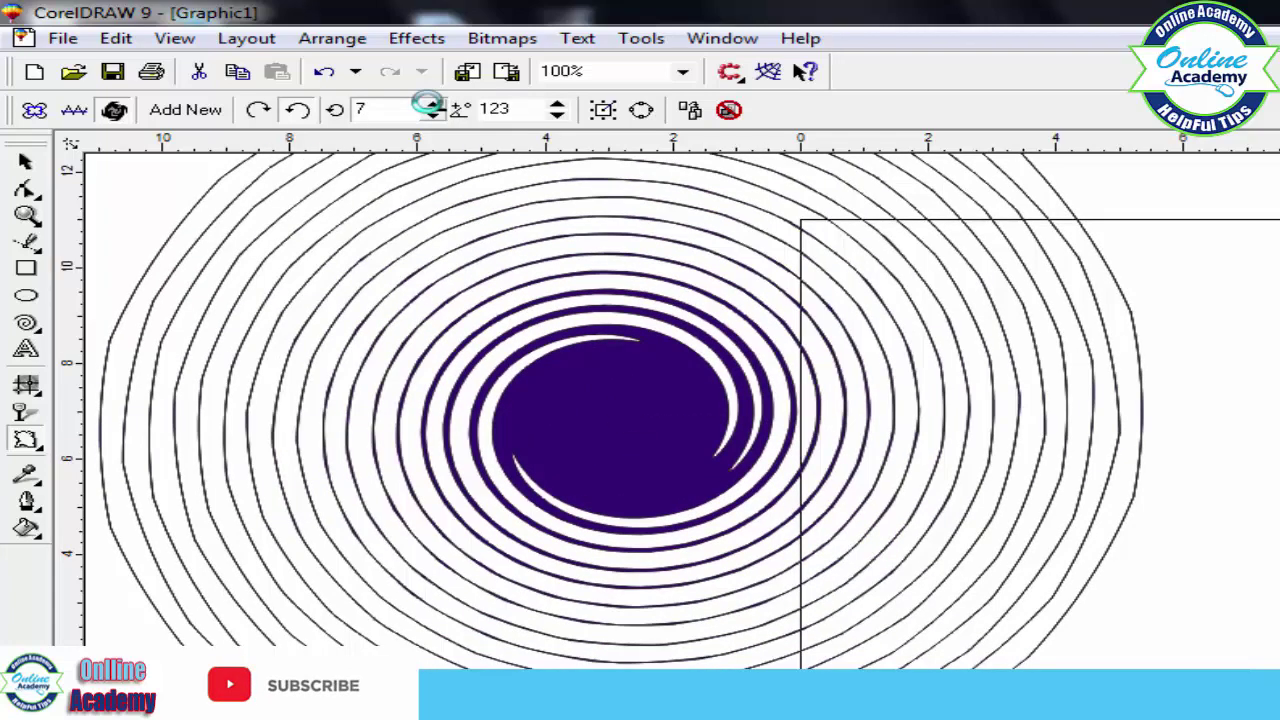
click(432, 104)
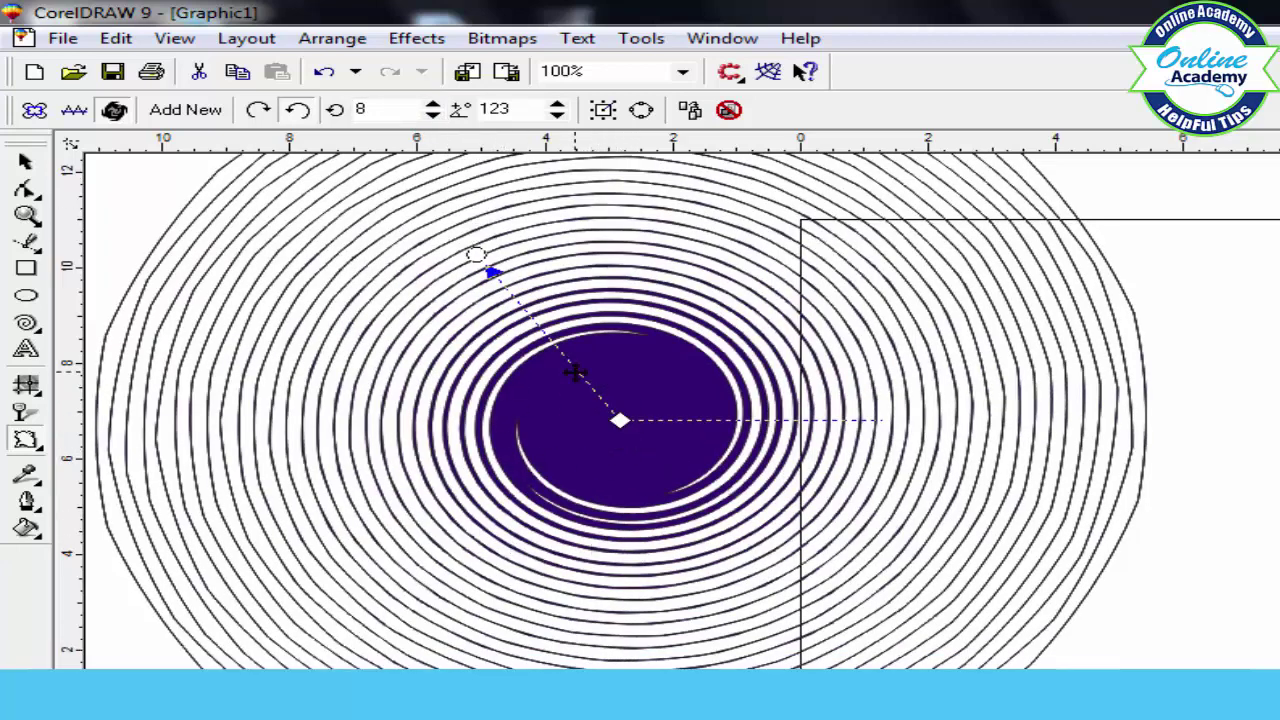
click(557, 105)
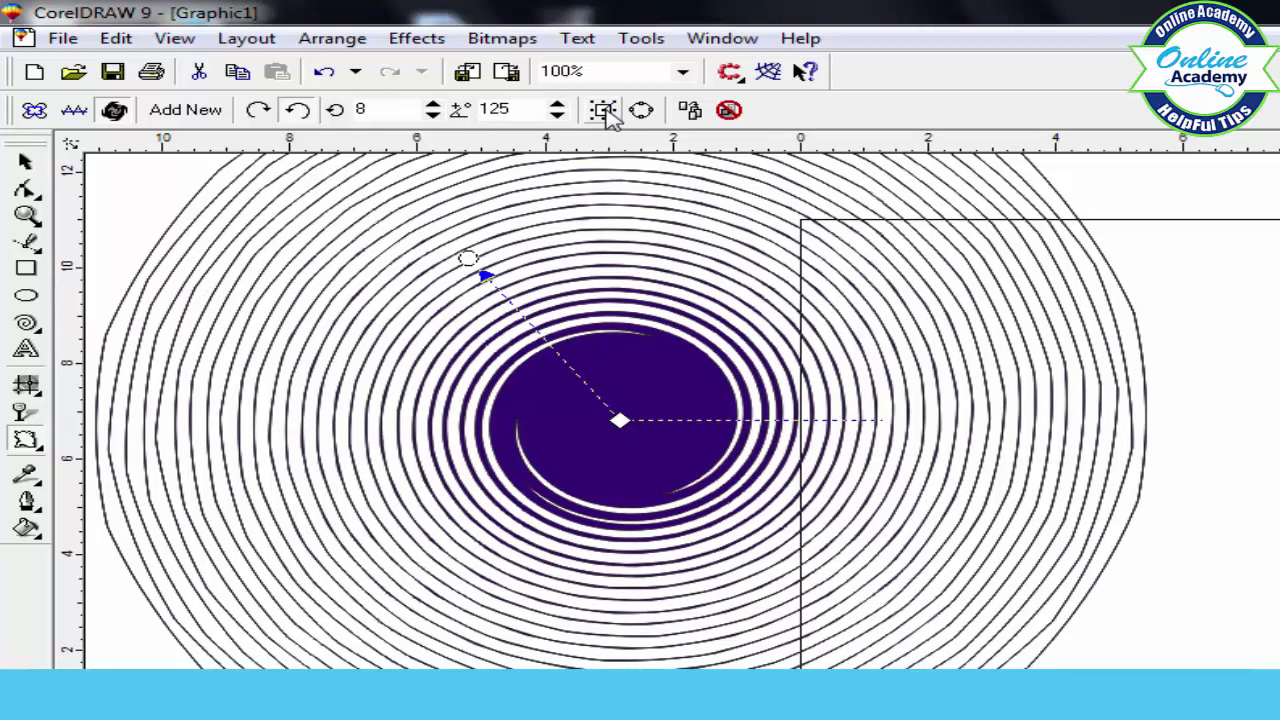
Center the twister distortion on the spiral shape and convert the shape to curves.
click(605, 110)
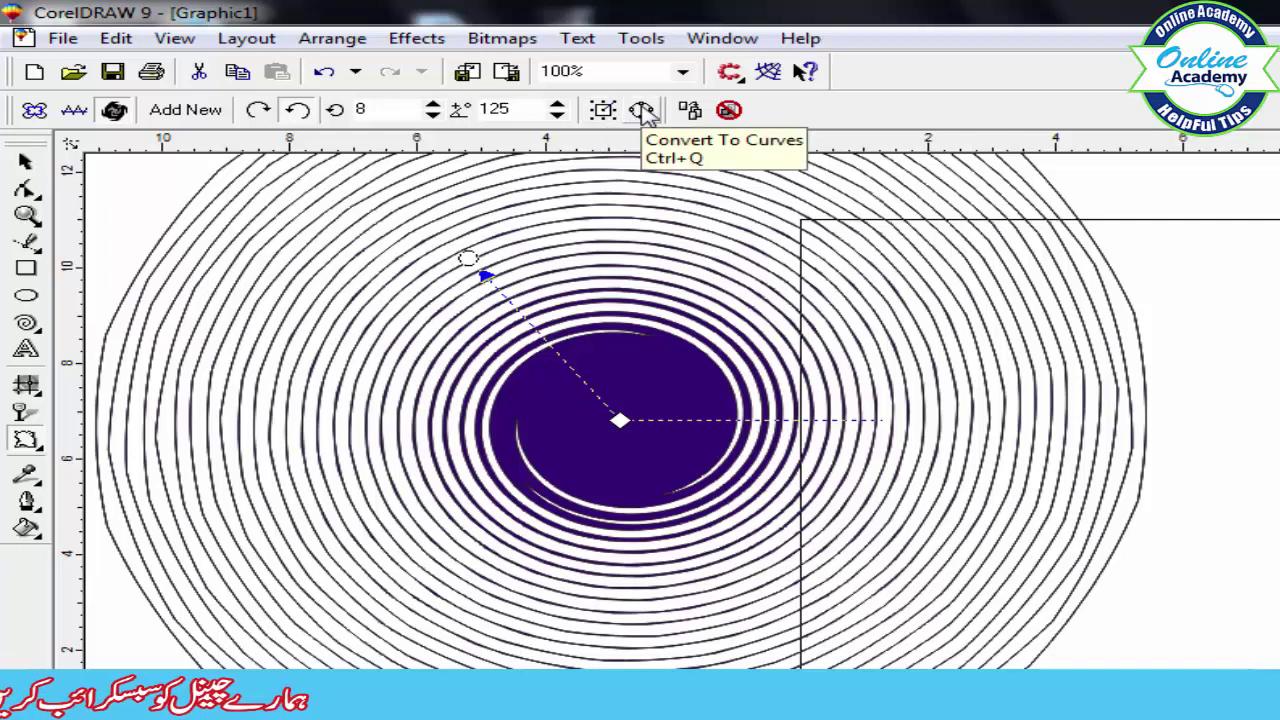
click(643, 110)
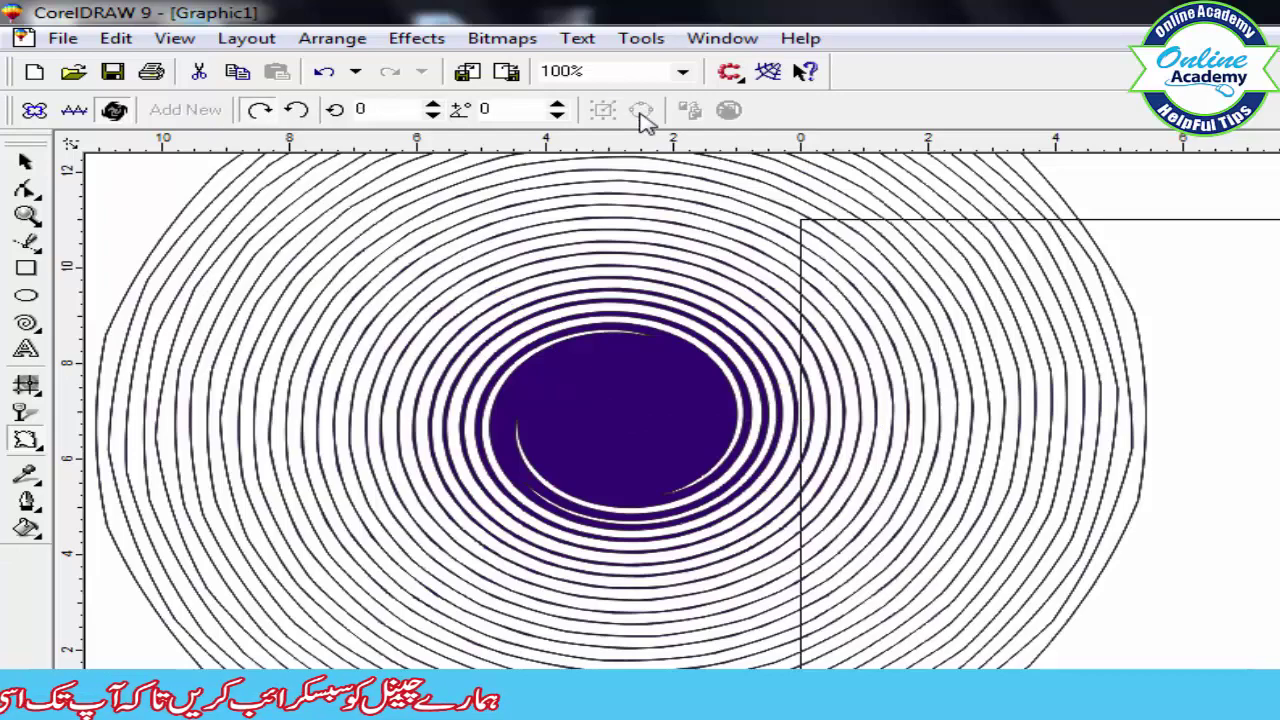
Apply a counterclockwise twister distortion of 33 degrees to the converted spiral, accepting the complex calculation.
drag(480, 336, 623, 400)
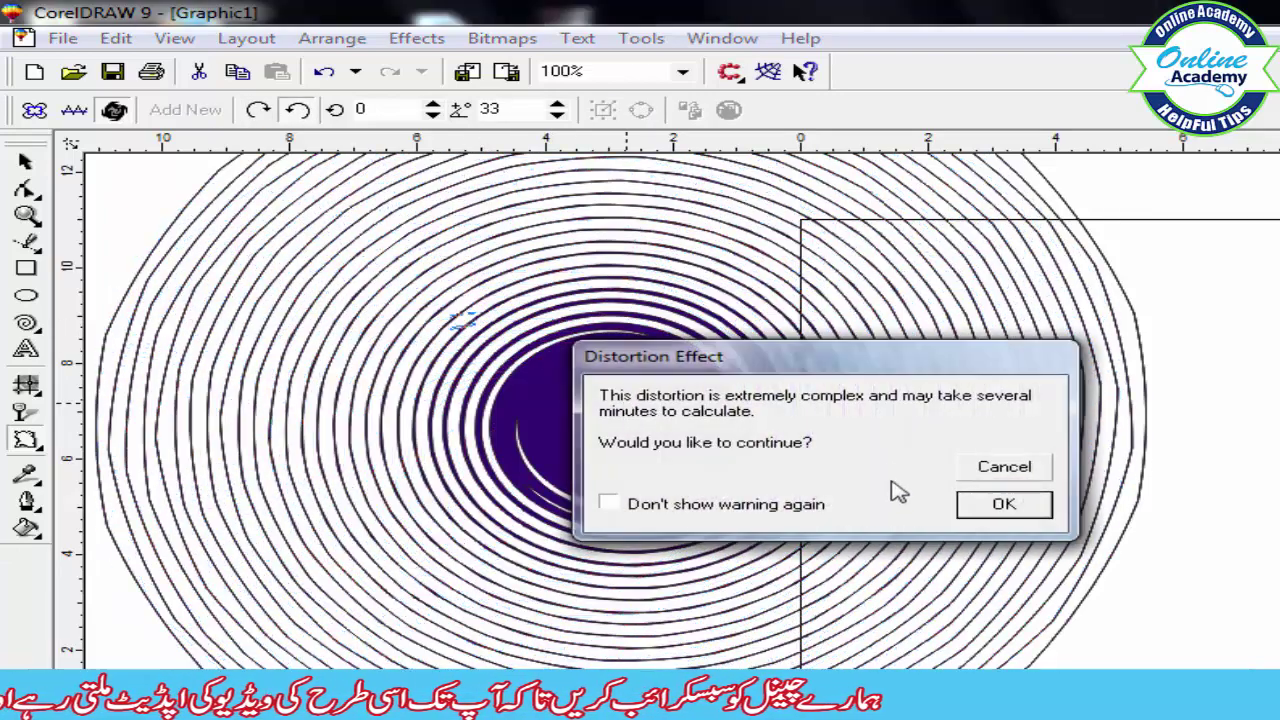
click(1003, 505)
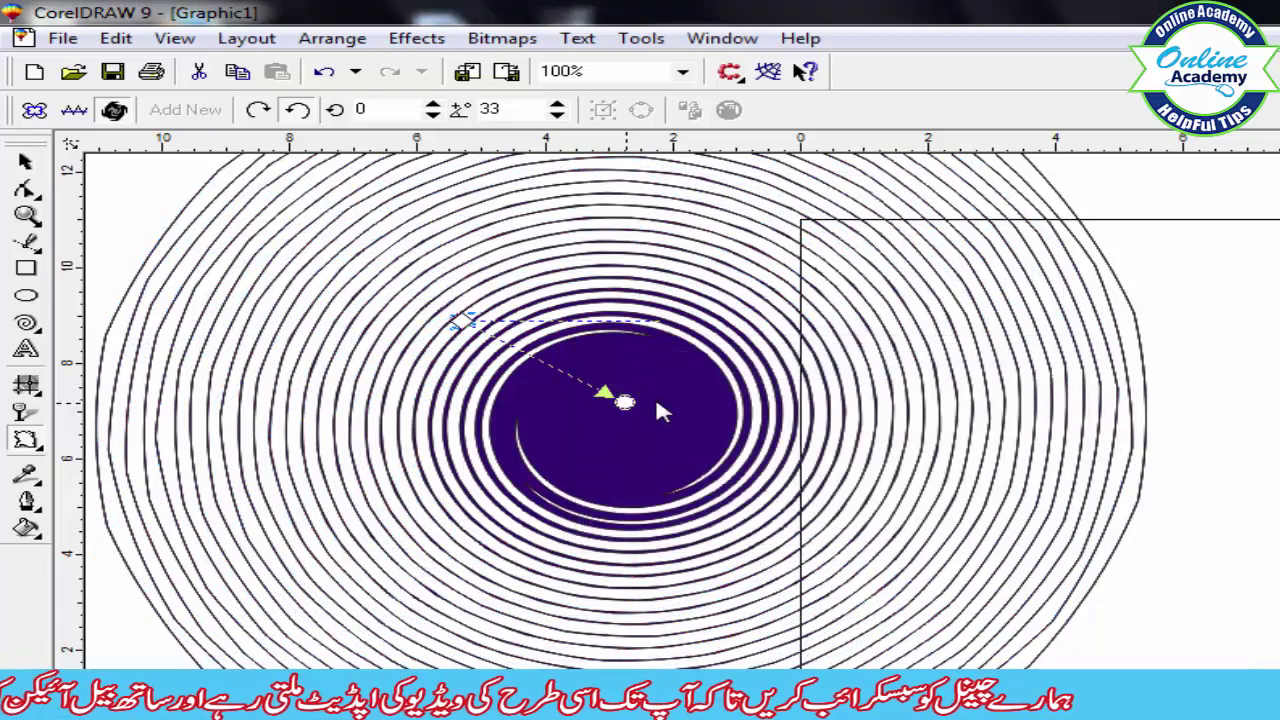
click(115, 110)
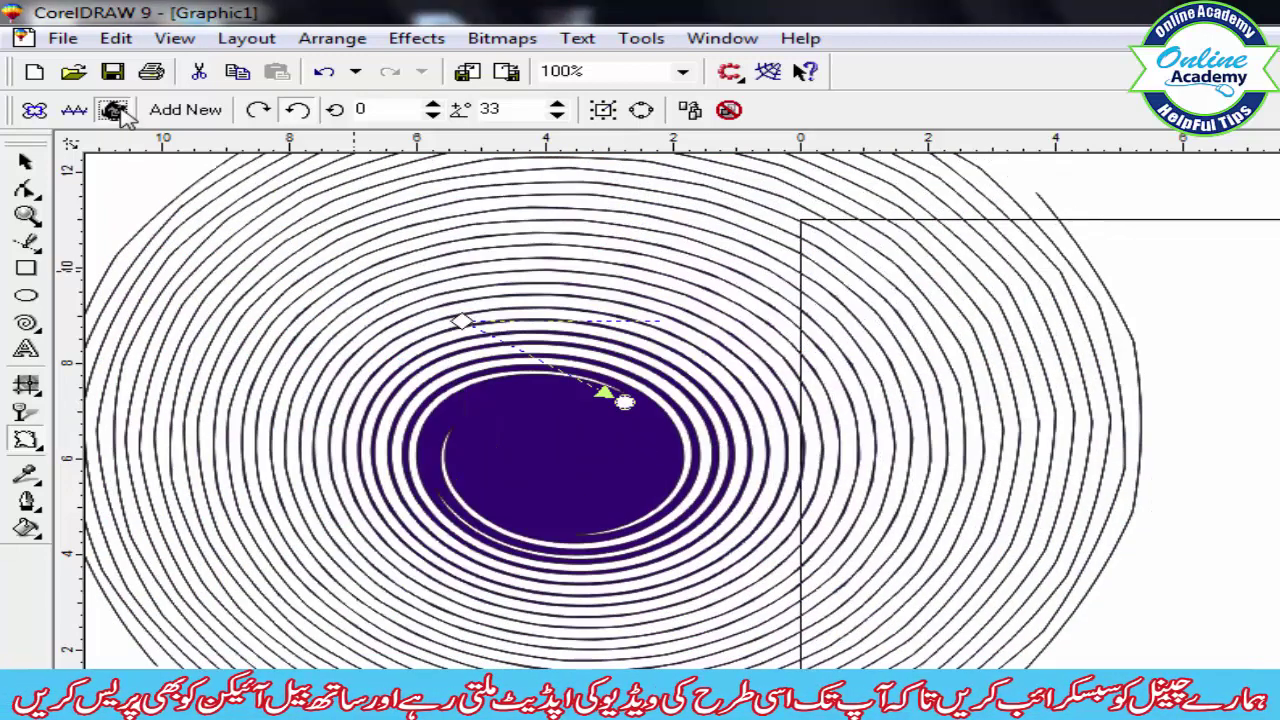
Clear the latest distortion from the spiral shape and delete the shape.
click(729, 111)
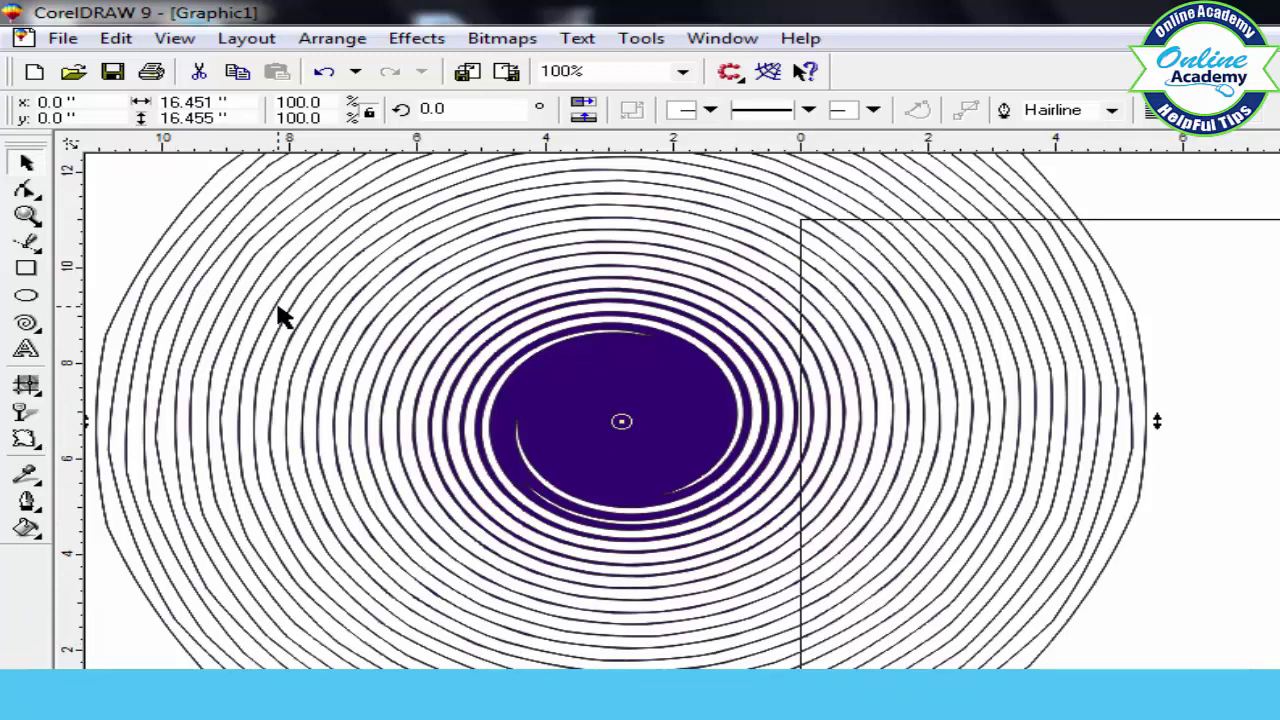
key(Delete)
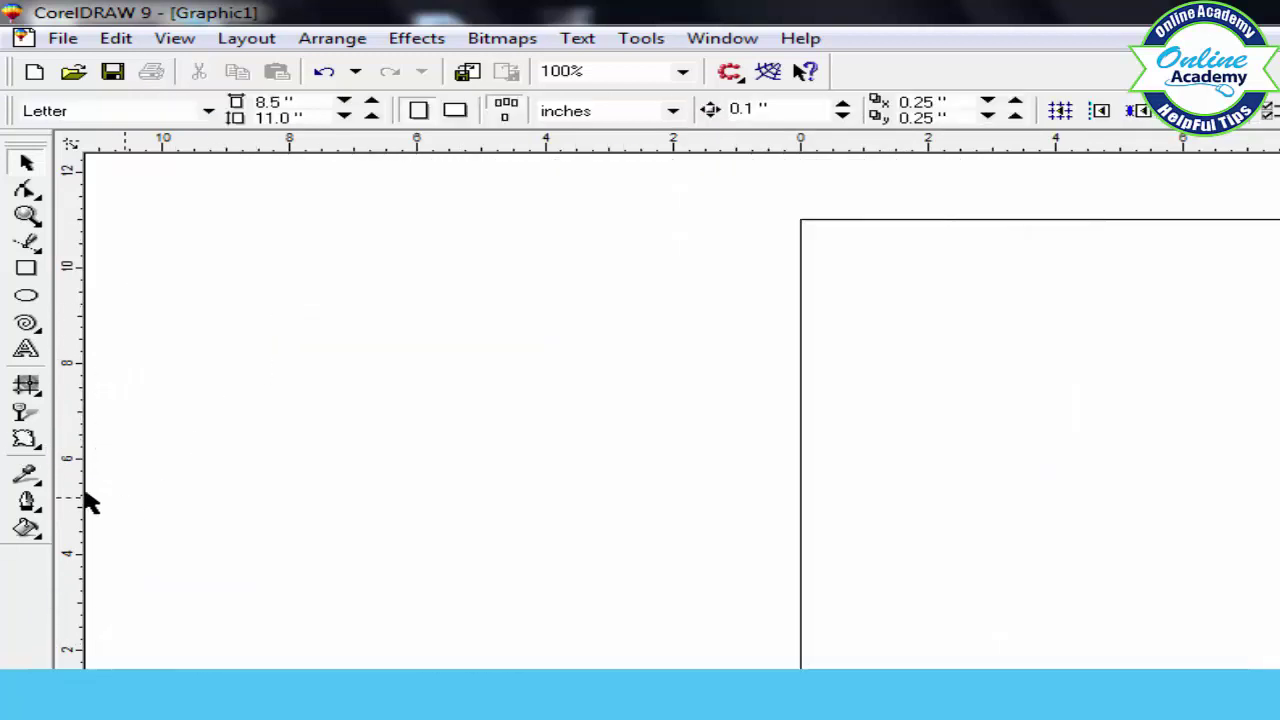
Draw two rectangles, one about 3.29 by 3.24 inches beside the page and one about 3.64 by 3.44 inches on it.
click(45, 446)
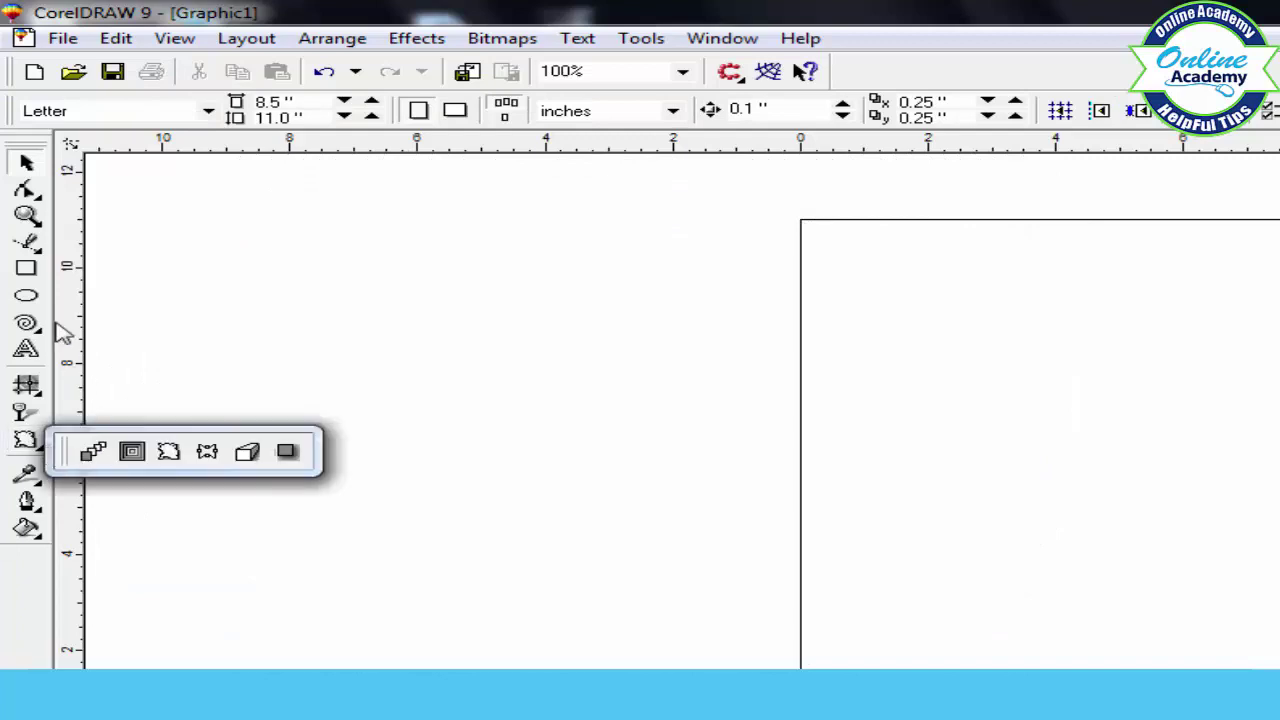
click(26, 268)
drag(526, 249, 737, 404)
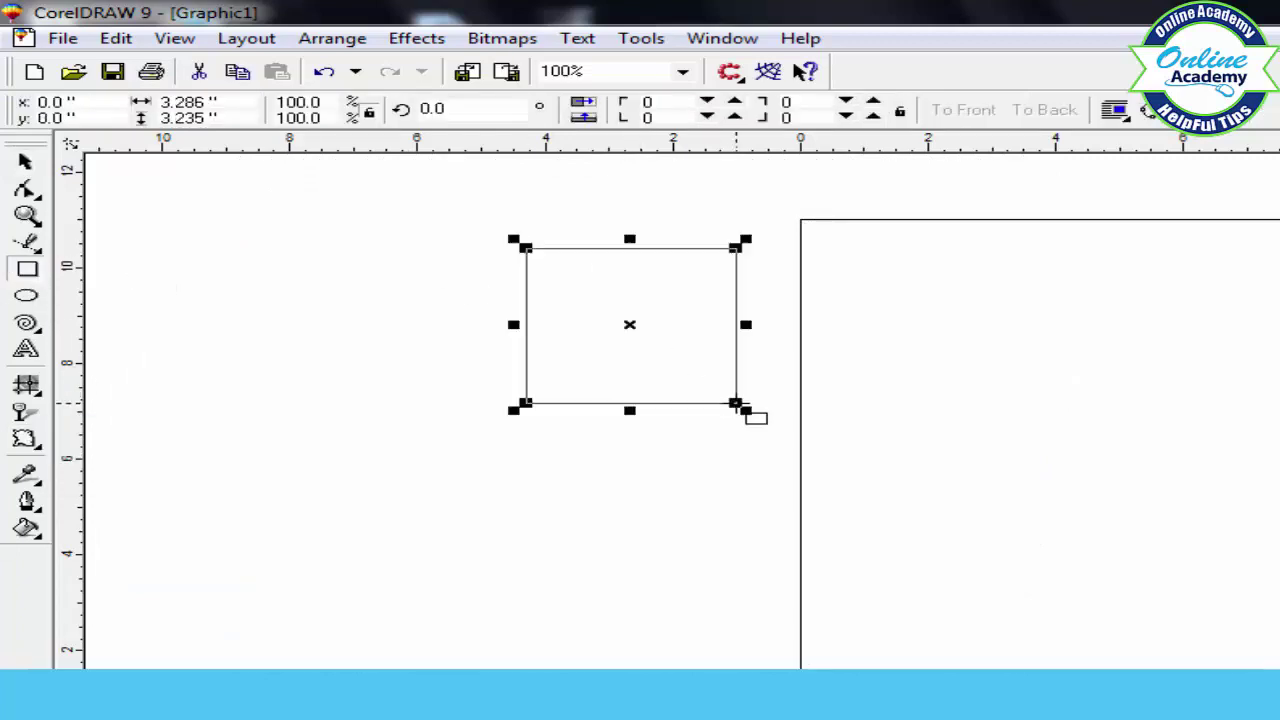
click(40, 446)
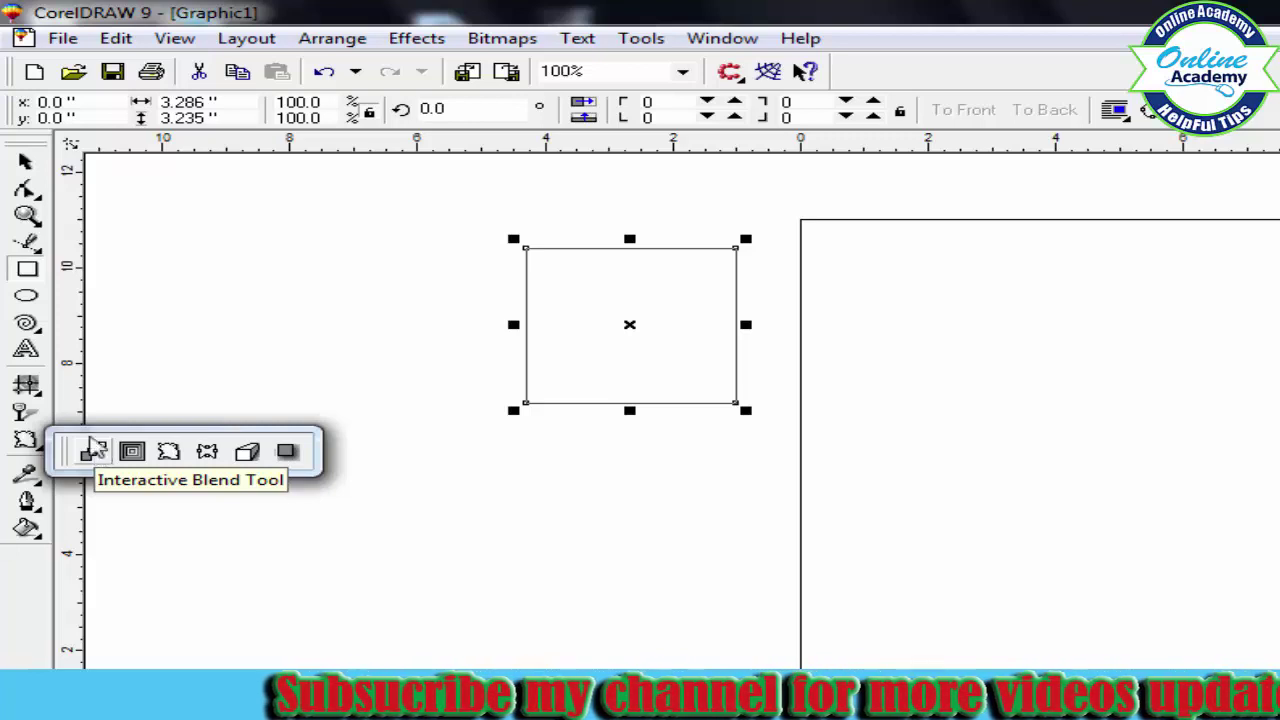
click(30, 269)
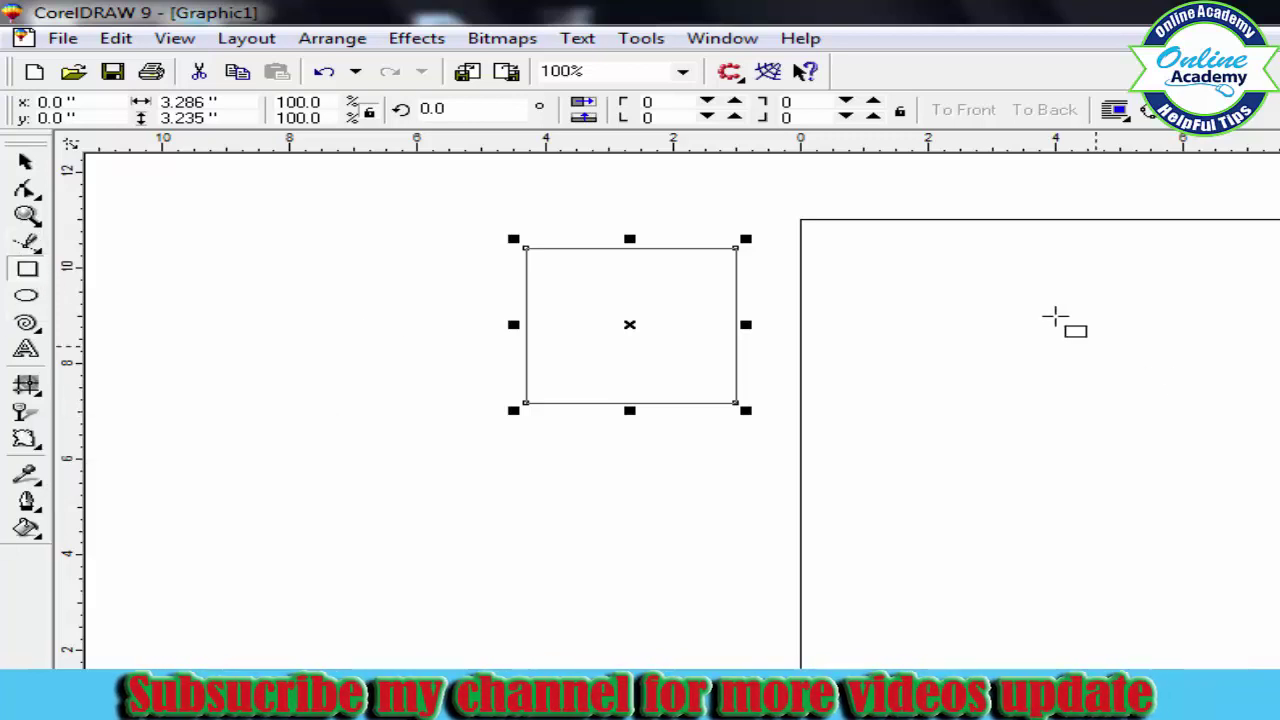
drag(860, 246, 1093, 410)
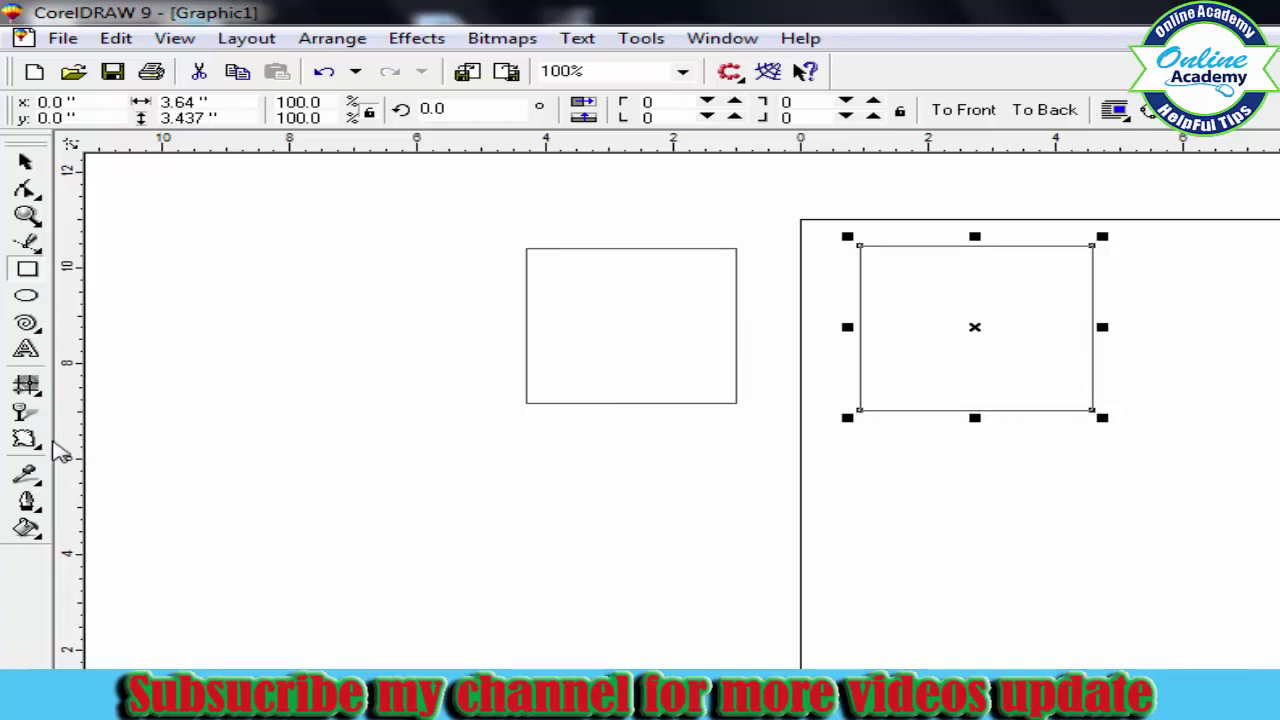
Blend the rectangle beside the page into the one on it, adjust the object and color accelerations separately, and set 19 blend steps.
click(34, 445)
click(92, 451)
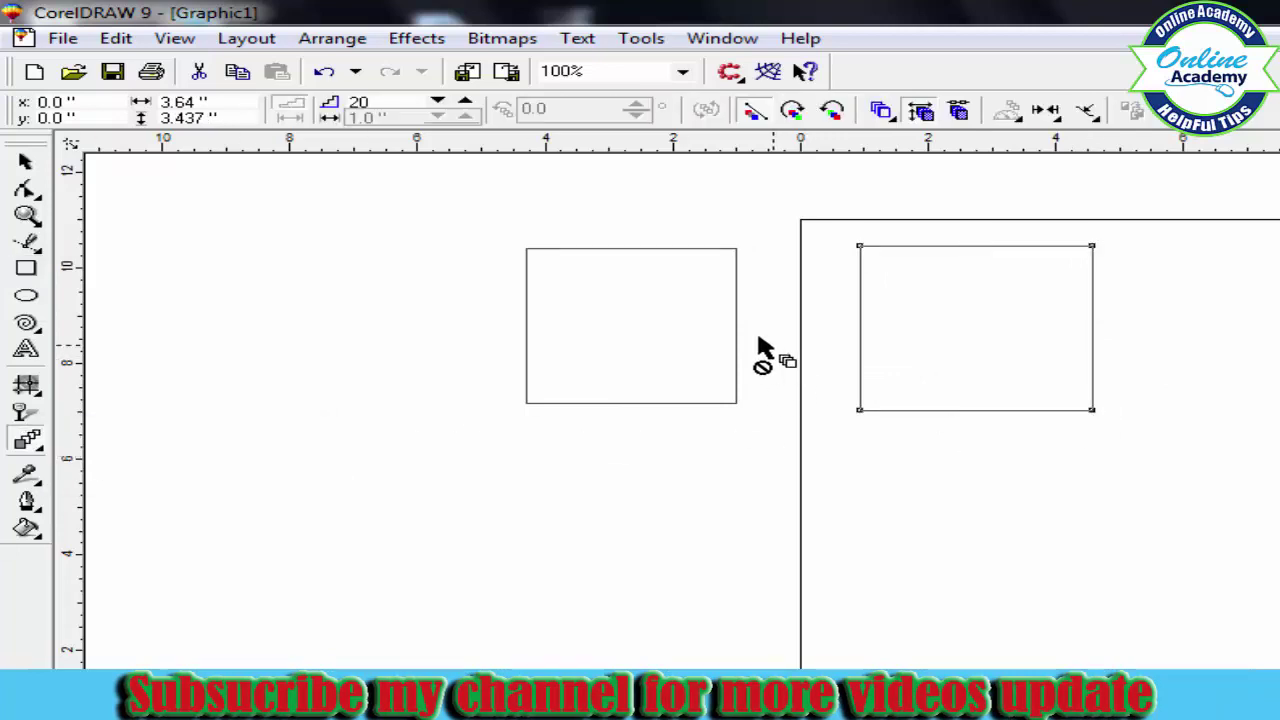
drag(605, 322, 910, 318)
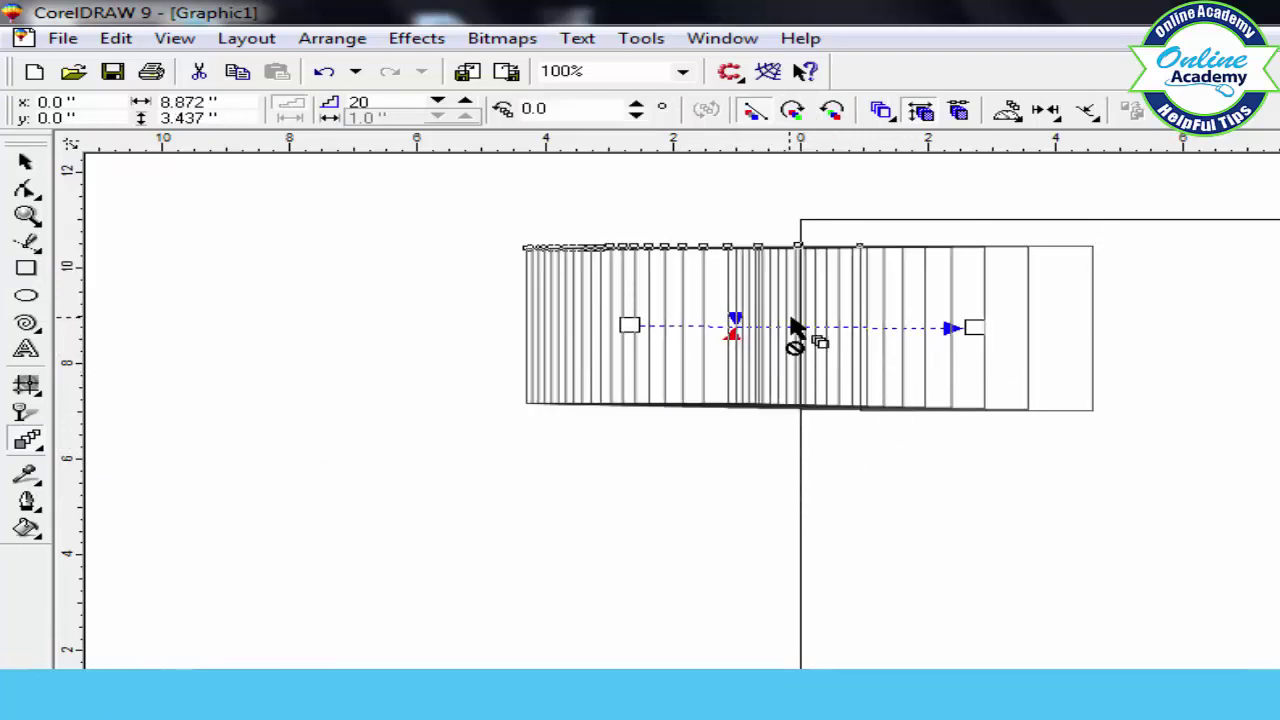
drag(760, 318, 757, 319)
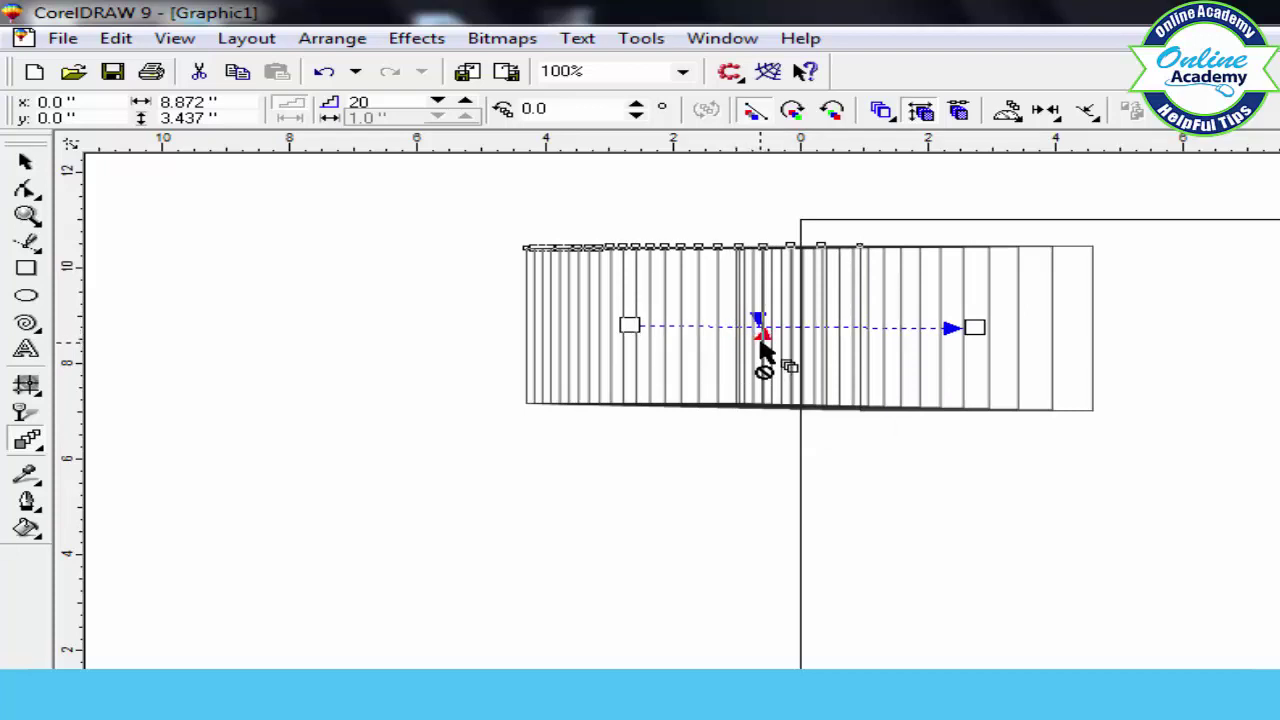
drag(785, 318, 786, 320)
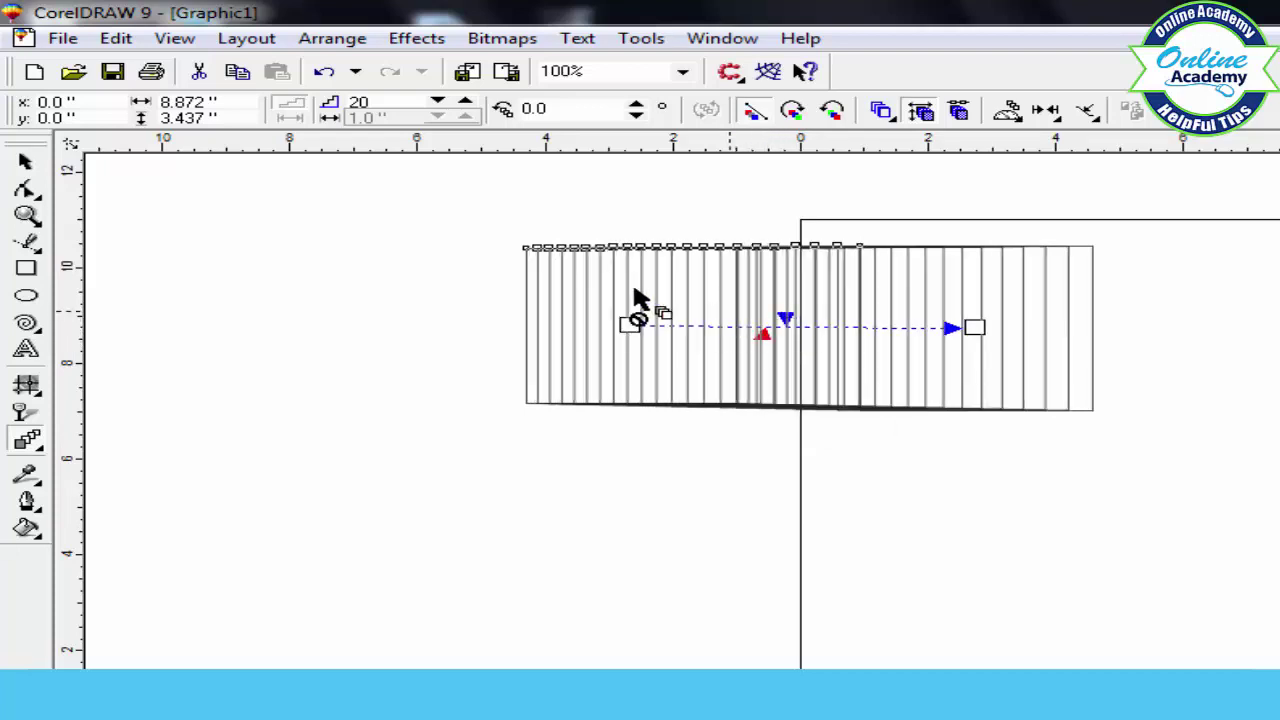
click(438, 104)
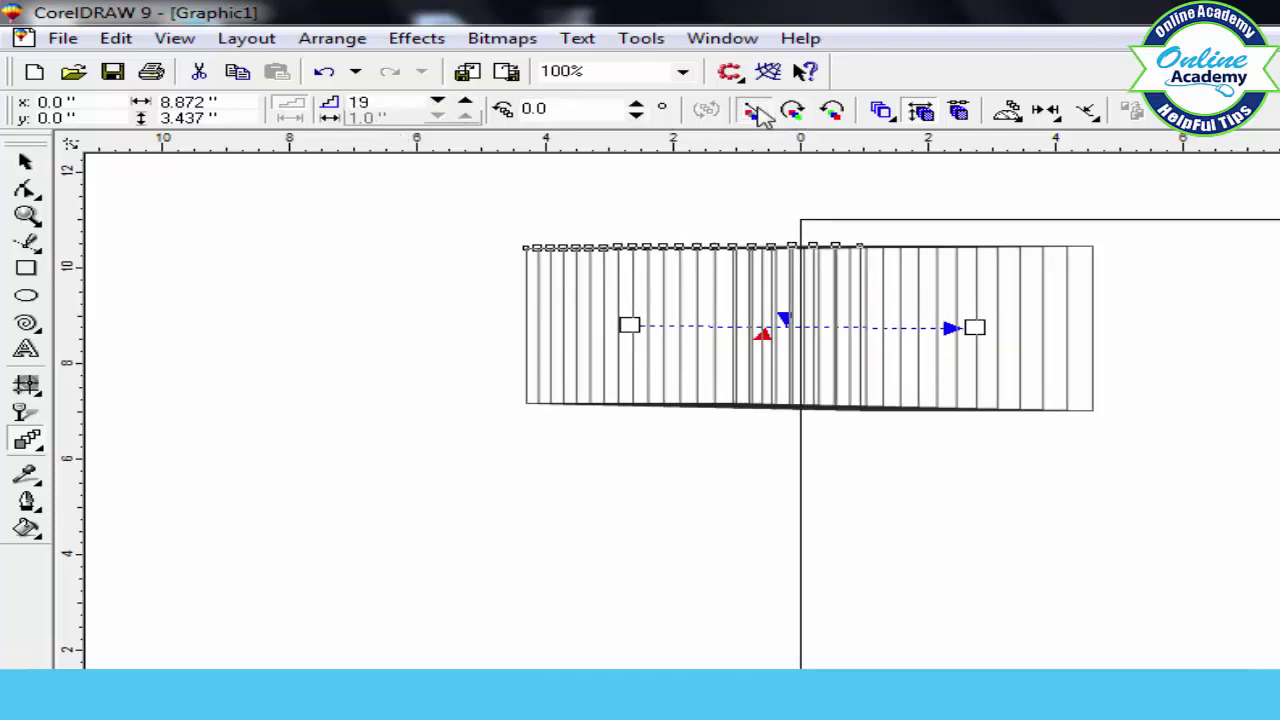
Give the blended rectangles a white fill and light blue outlines.
click(1278, 305)
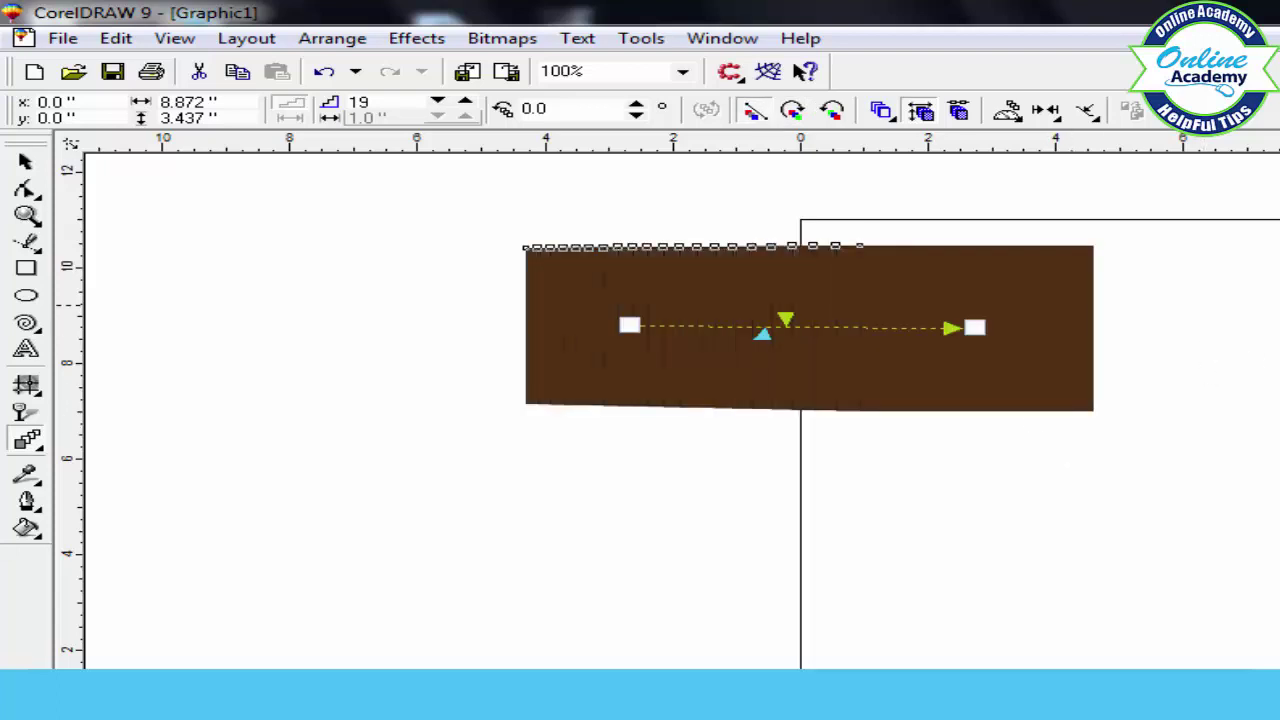
click(1278, 305)
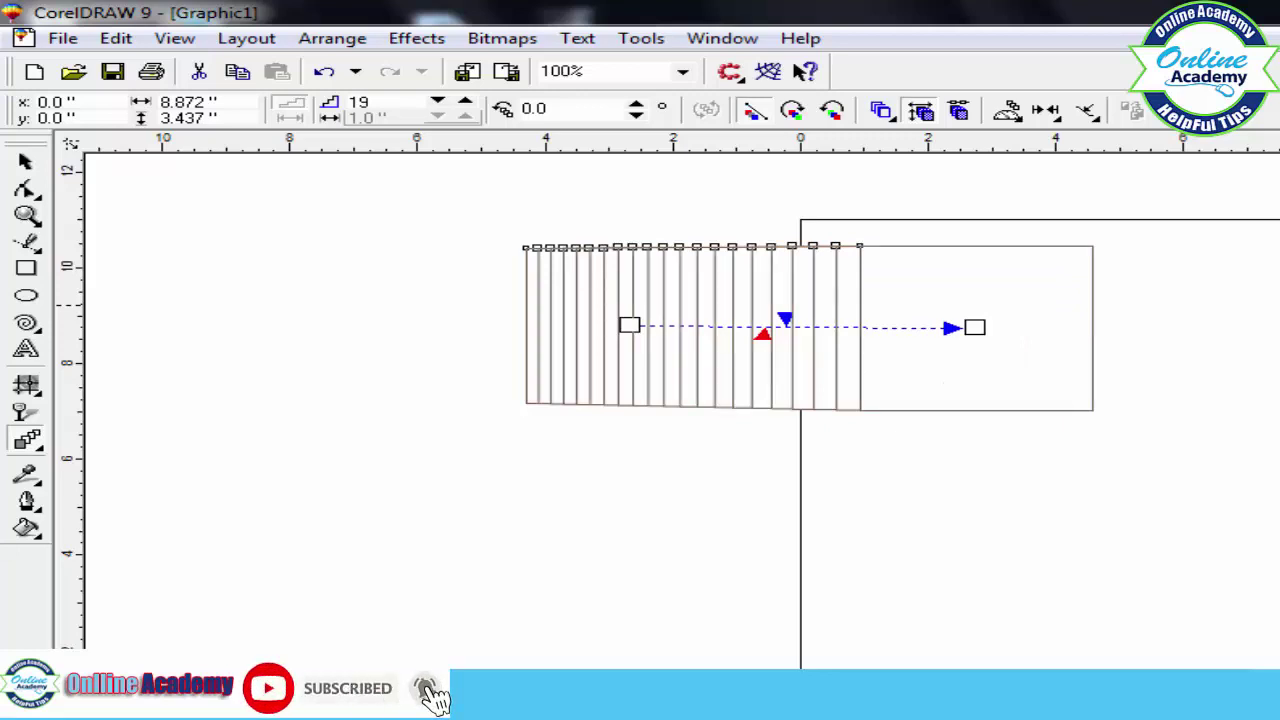
right_click(1278, 305)
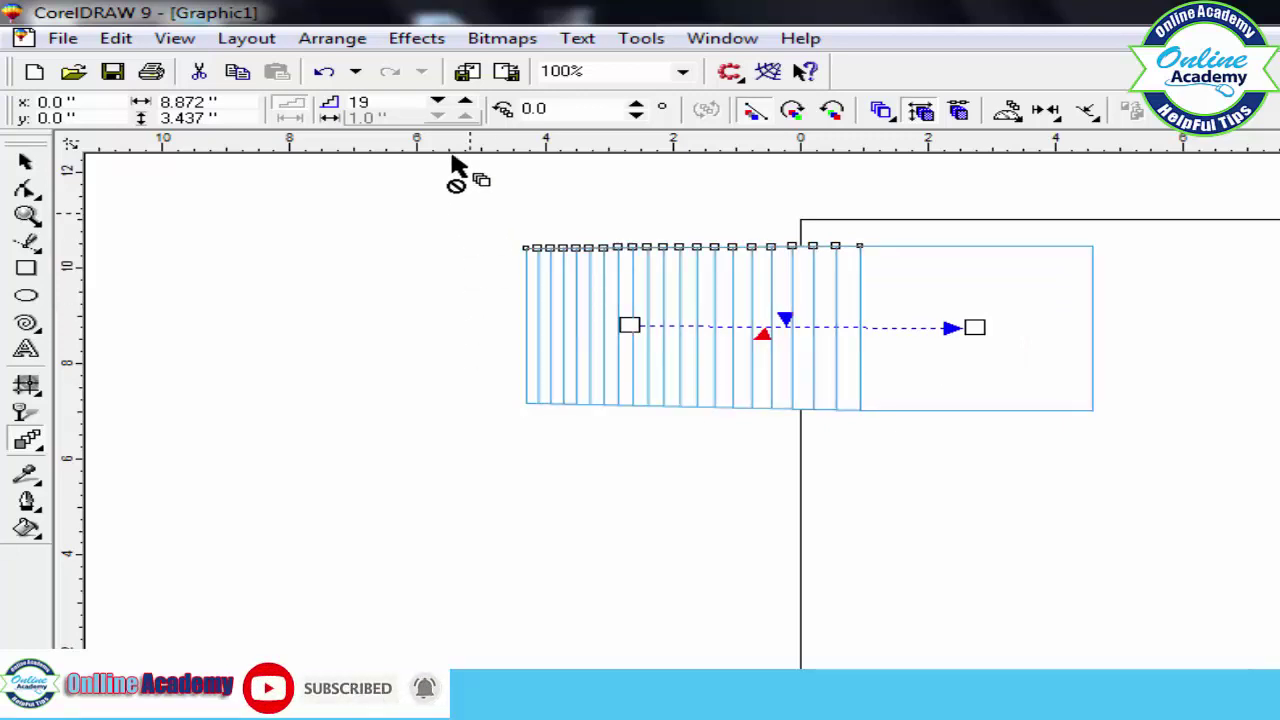
Make the blend colors progress clockwise through the spectrum and link the object and color accelerations with accelerated sizing turned off.
click(835, 110)
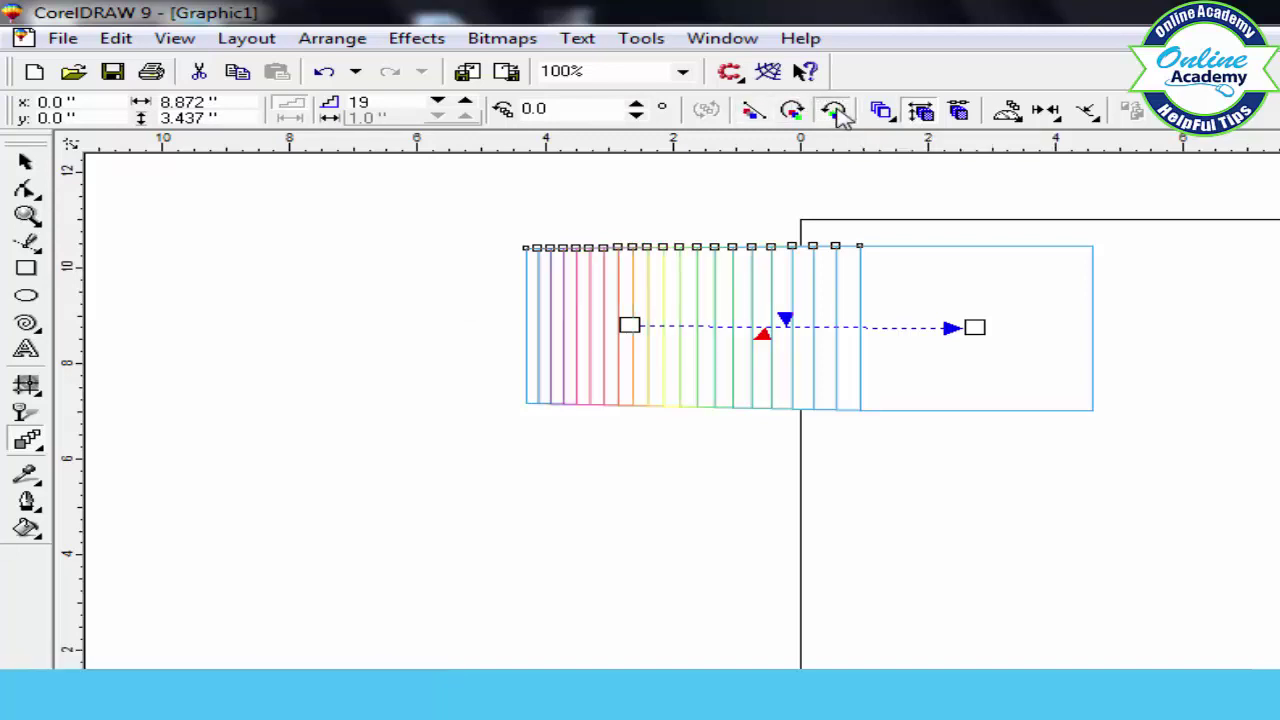
click(790, 111)
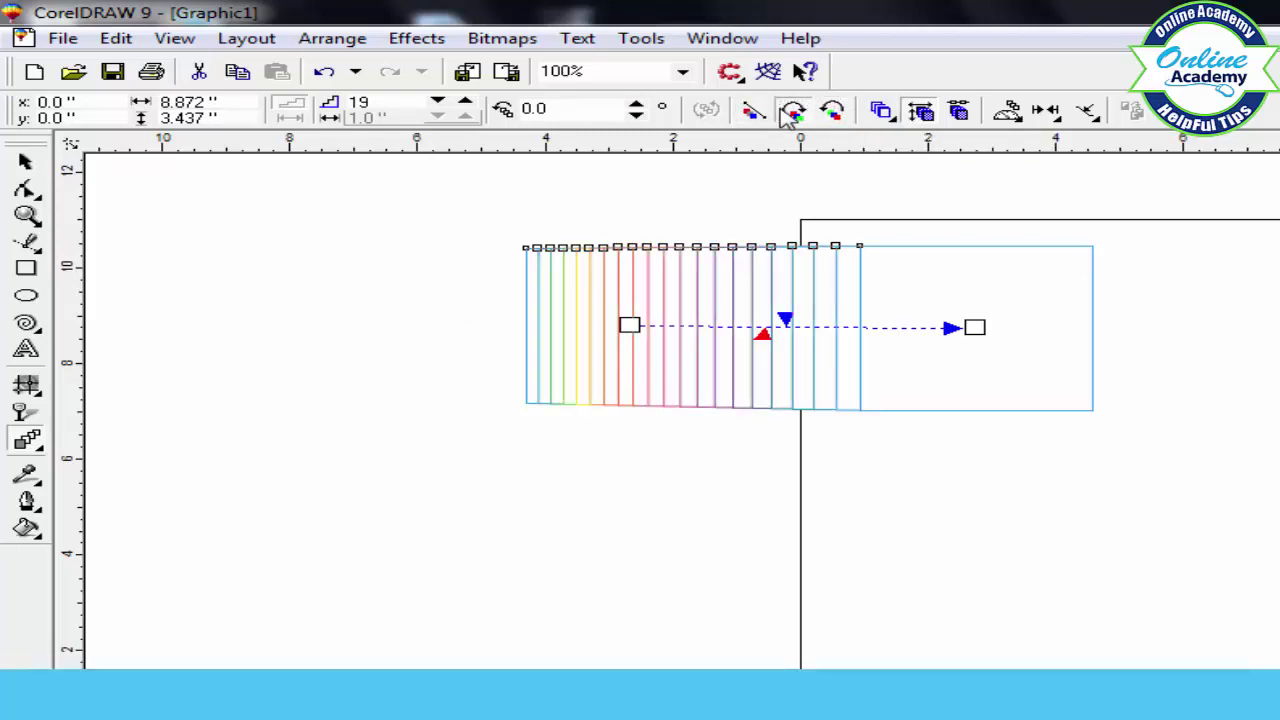
click(922, 112)
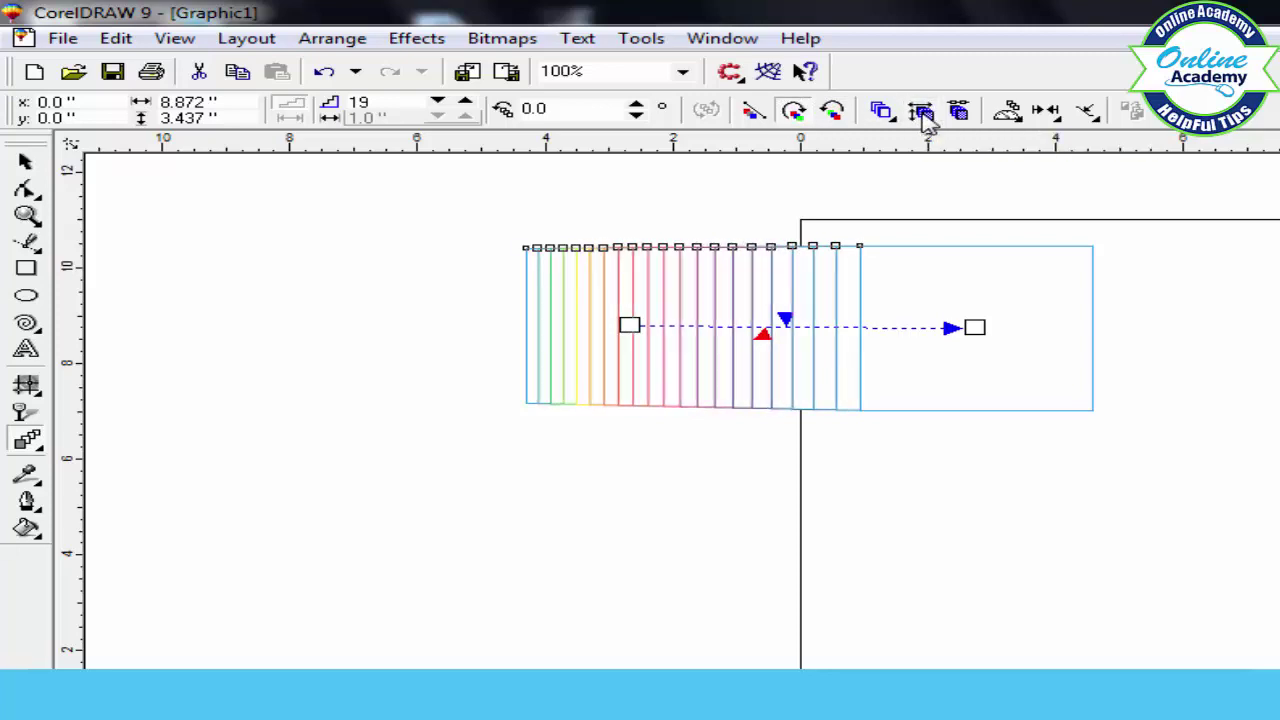
click(922, 113)
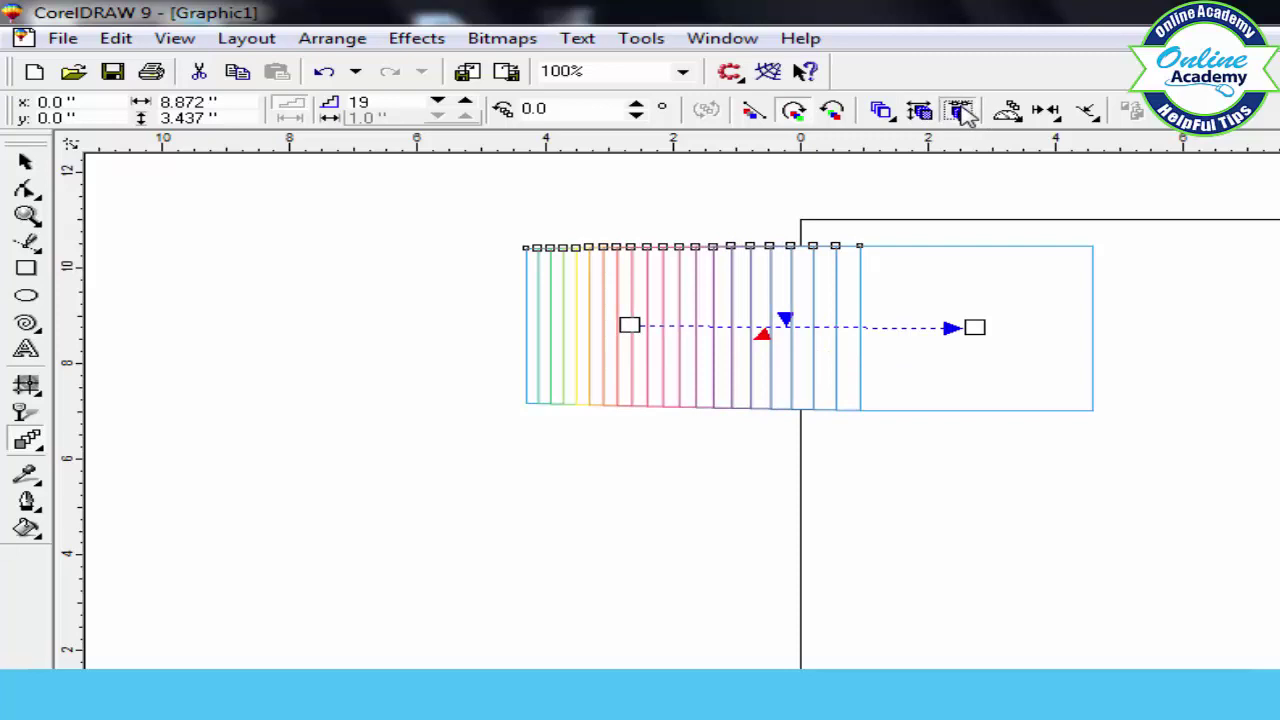
click(960, 112)
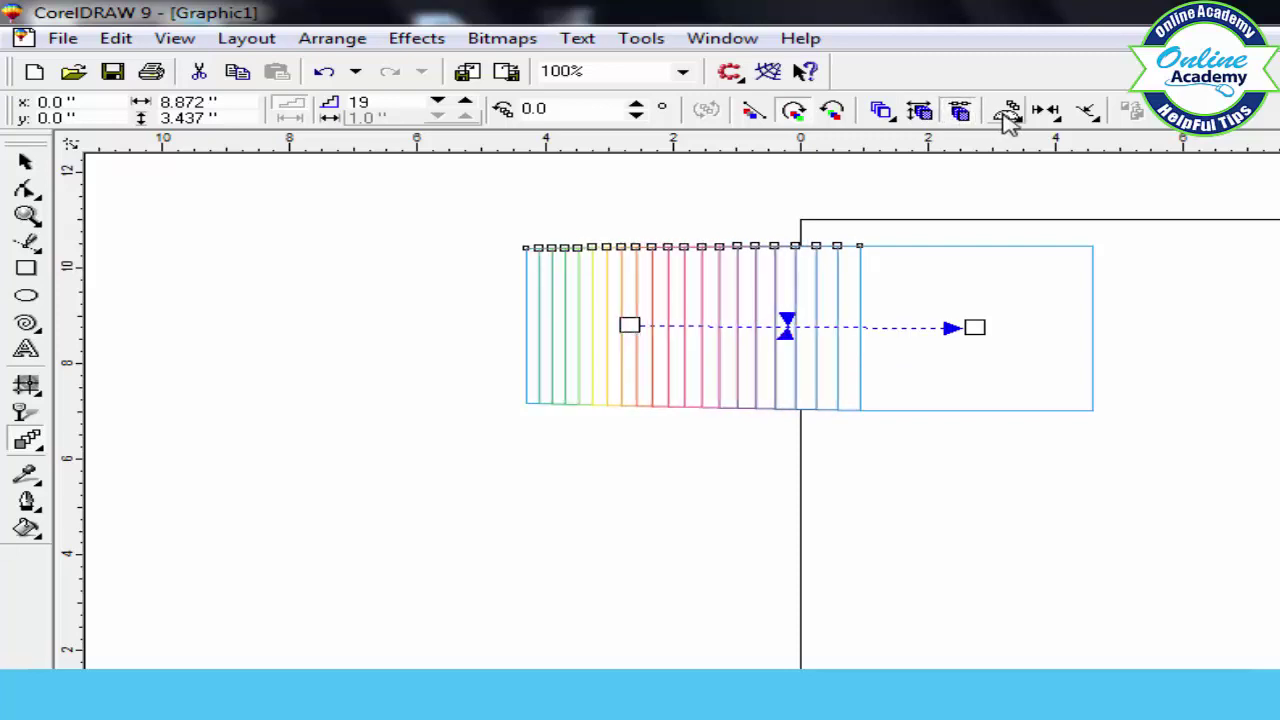
Split the blend at an intermediate rectangle just inside the page's left edge.
click(1008, 112)
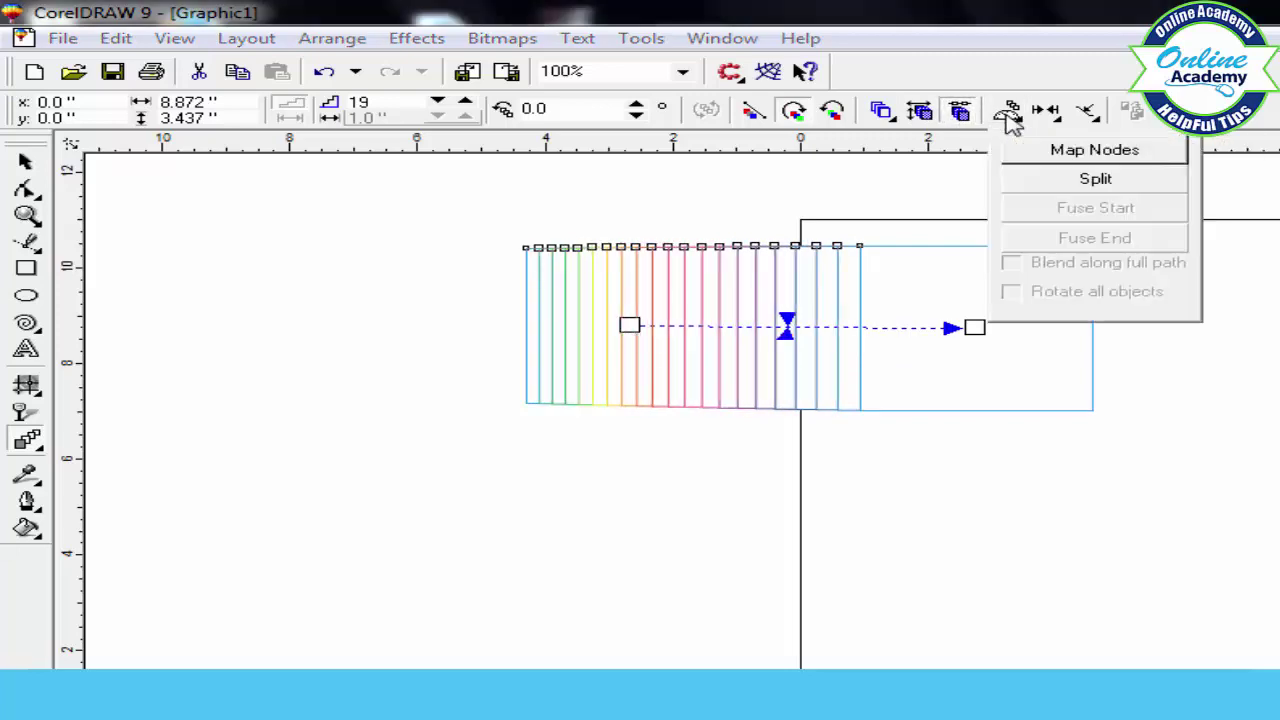
click(1095, 178)
click(818, 300)
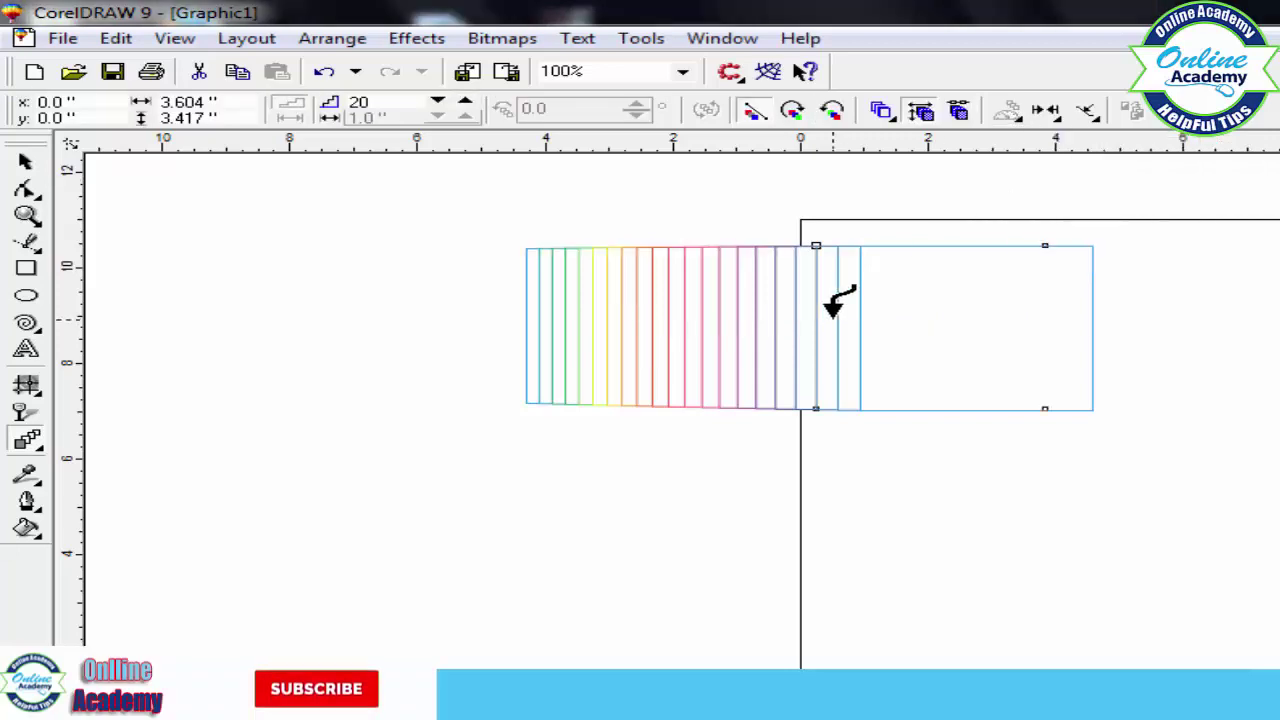
click(825, 330)
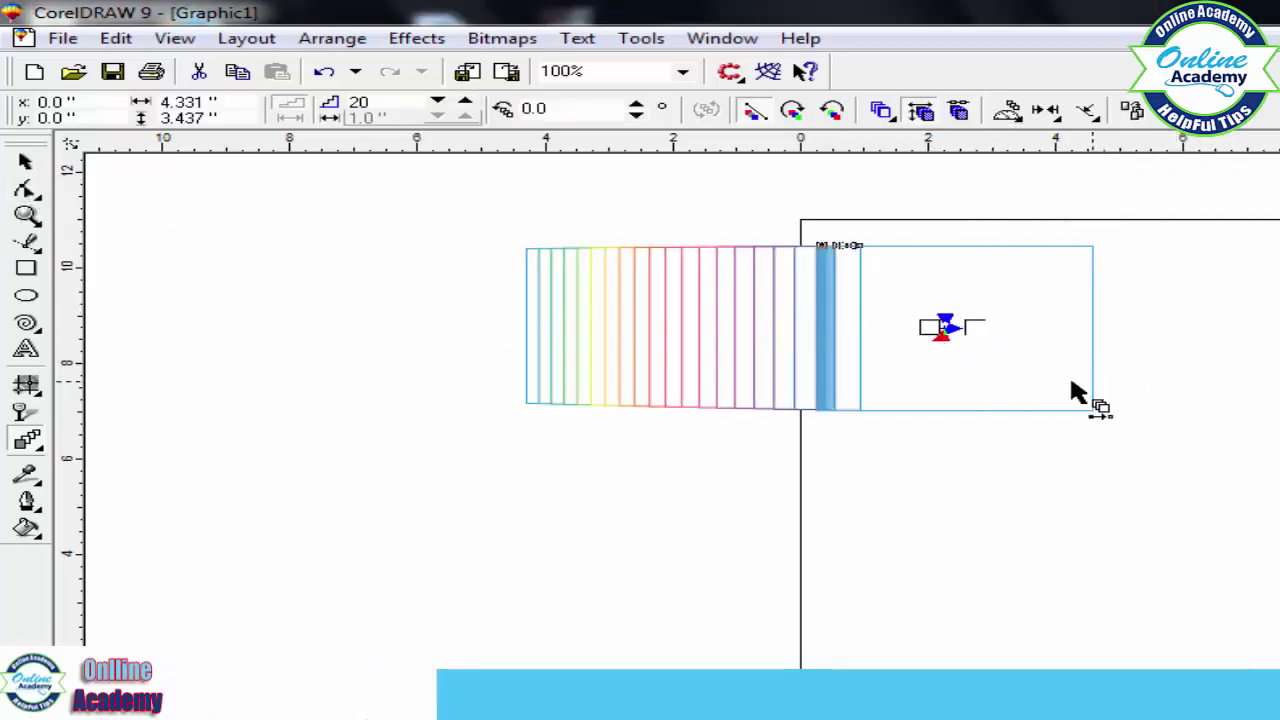
Select all the blended rectangles and delete them.
key(Escape)
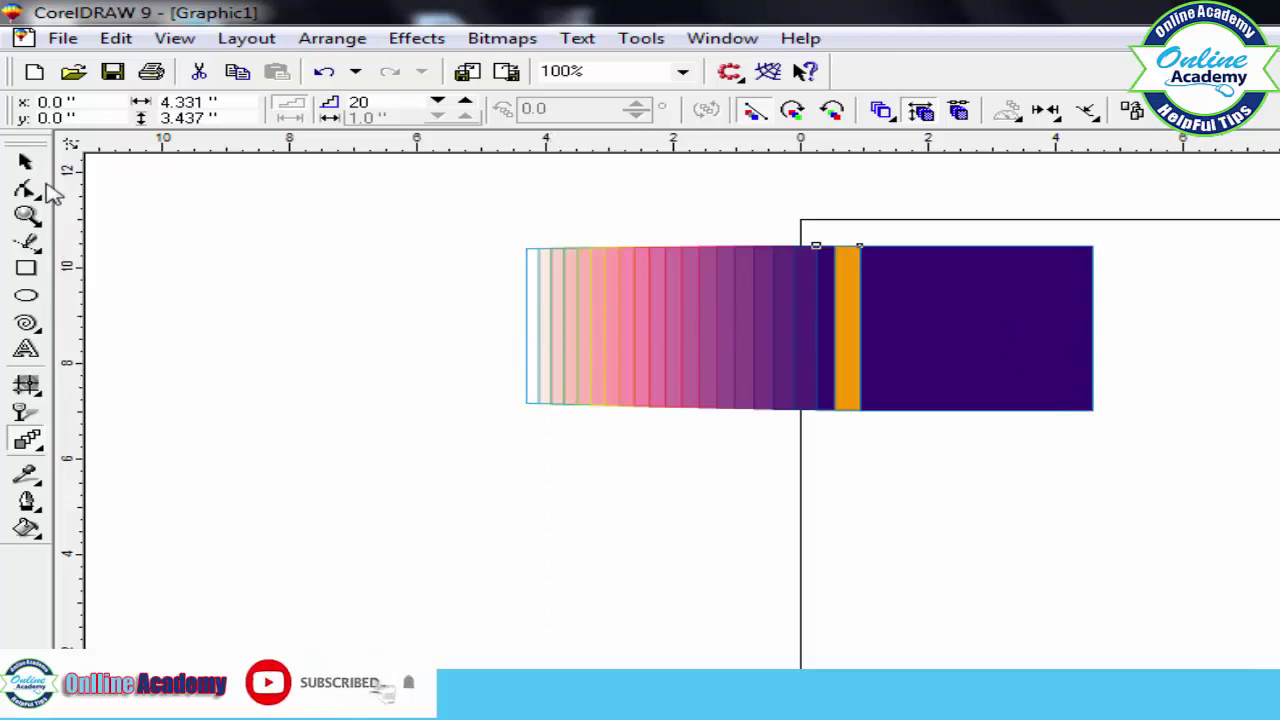
key(space)
drag(480, 237, 1156, 466)
key(Delete)
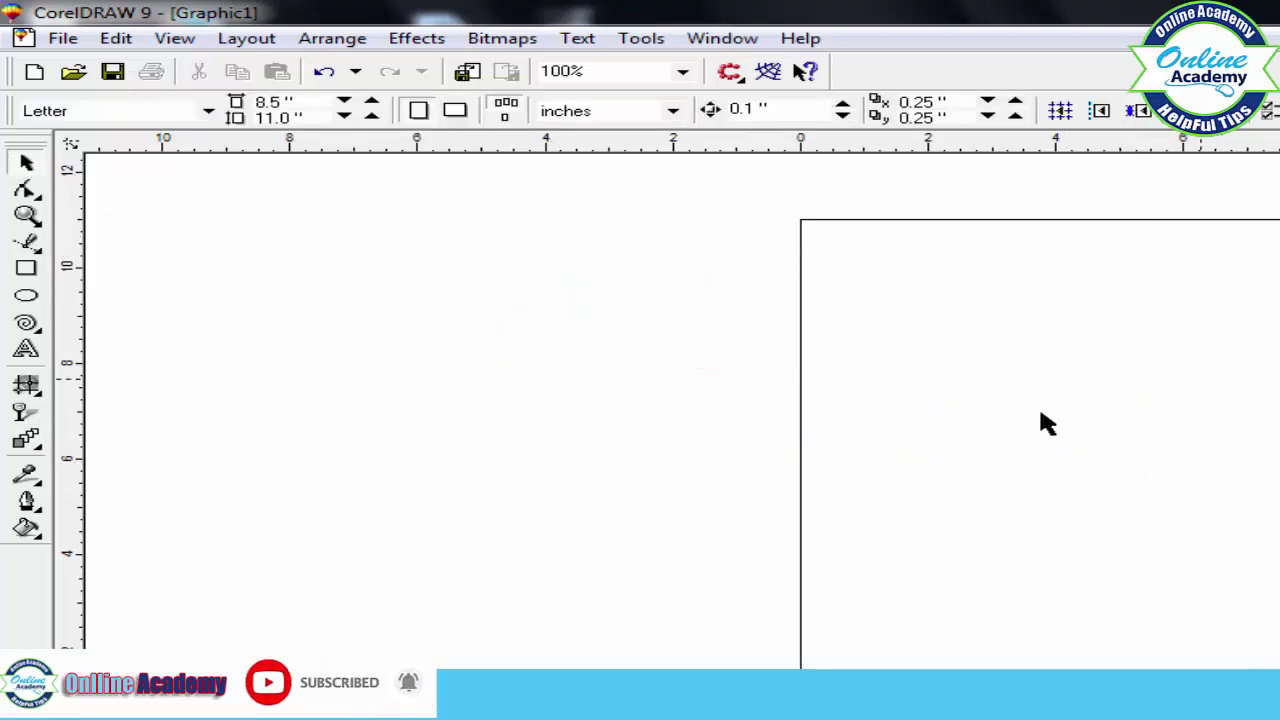
Draw a rectangle about 3.77 by 2.93 inches beside the page and apply an 11-step inside contour with a 0.1 inch offset.
click(26, 268)
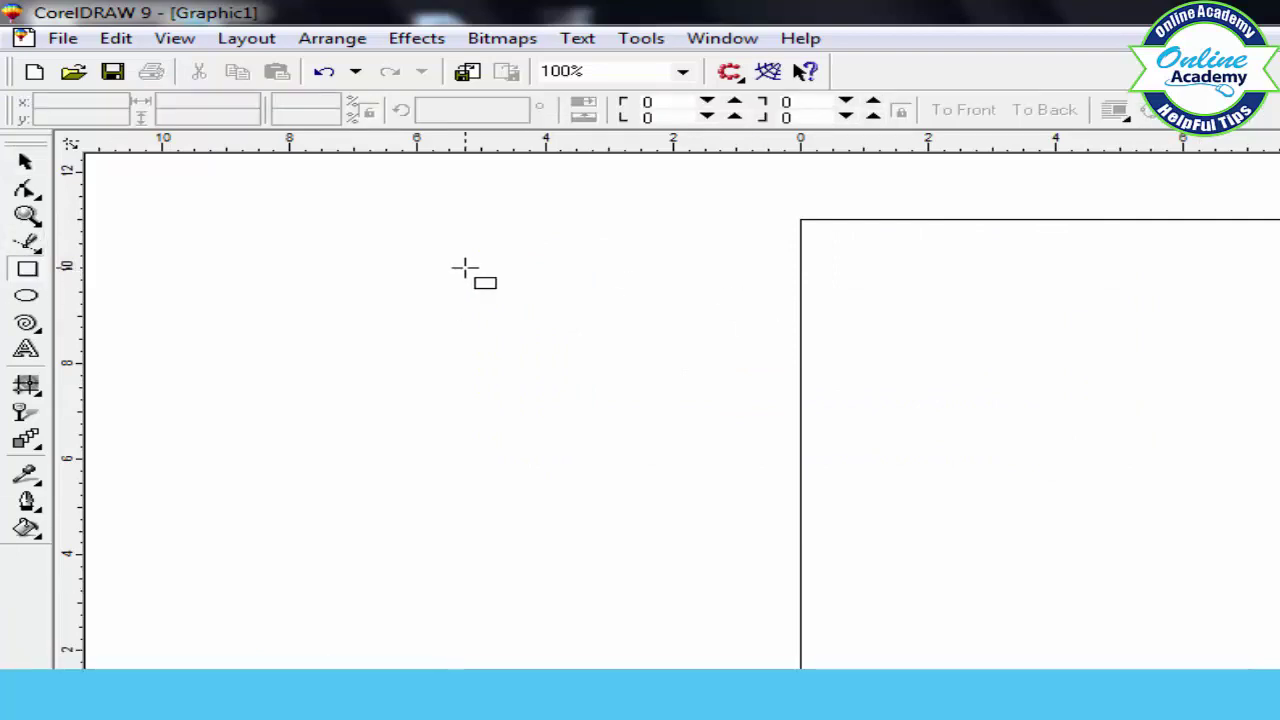
drag(464, 267, 706, 408)
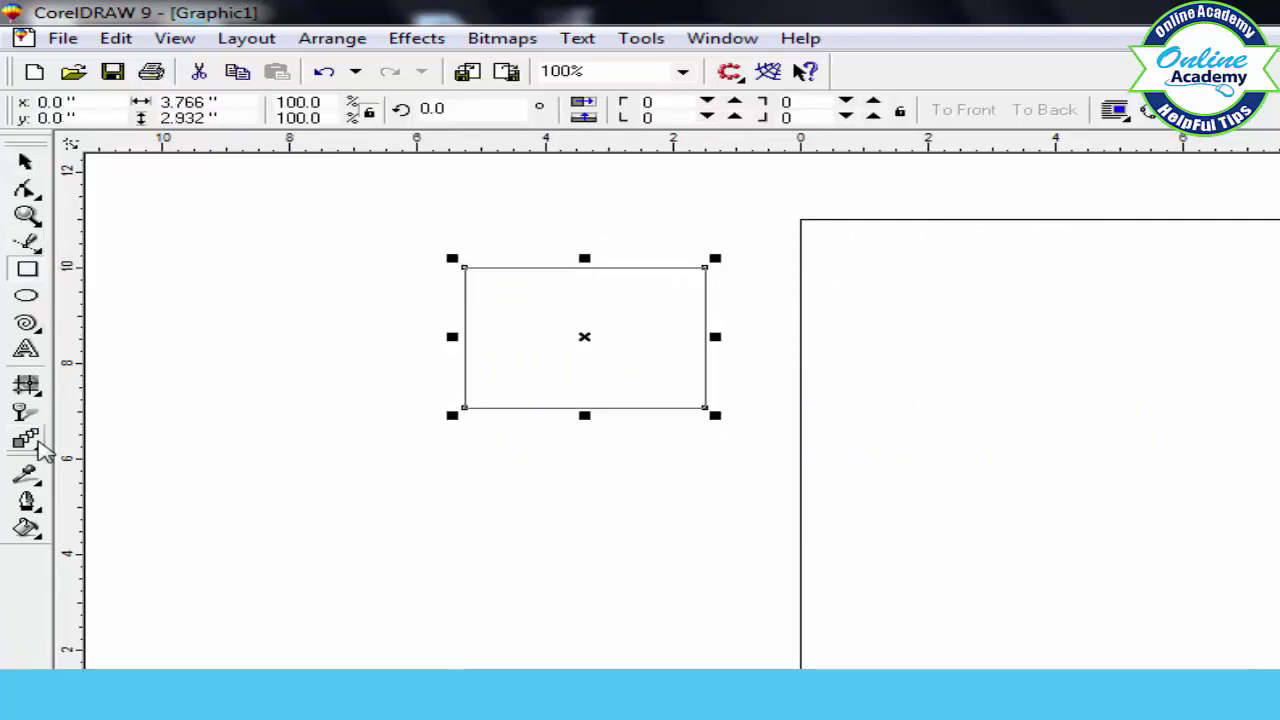
click(40, 447)
click(135, 455)
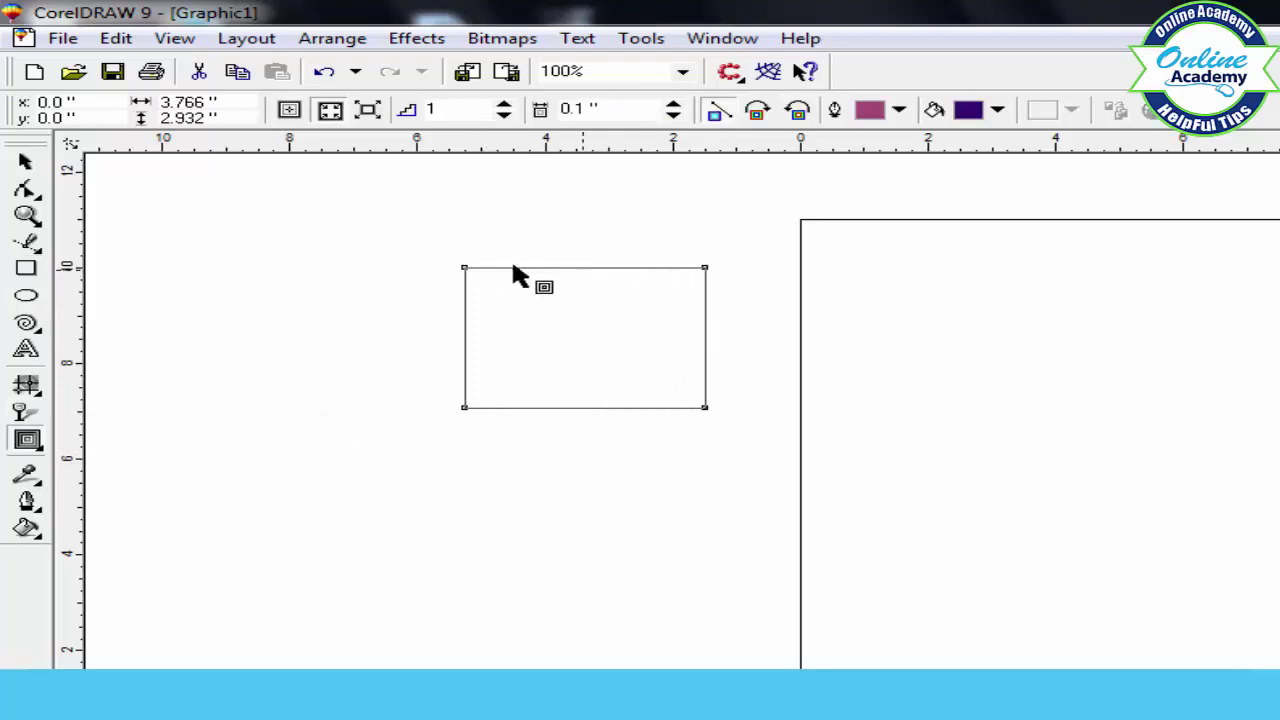
drag(464, 338, 535, 340)
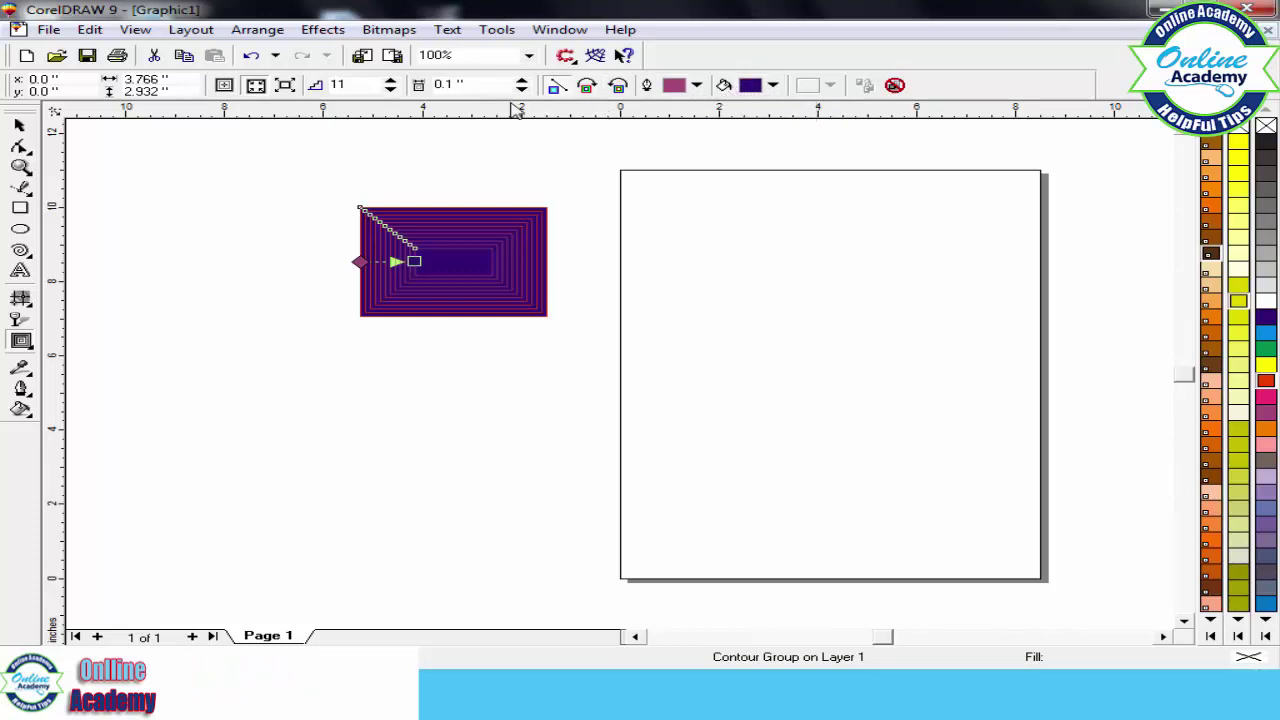
Try the clockwise and counterclockwise contour colors on the rectangle and clear the contour.
click(594, 87)
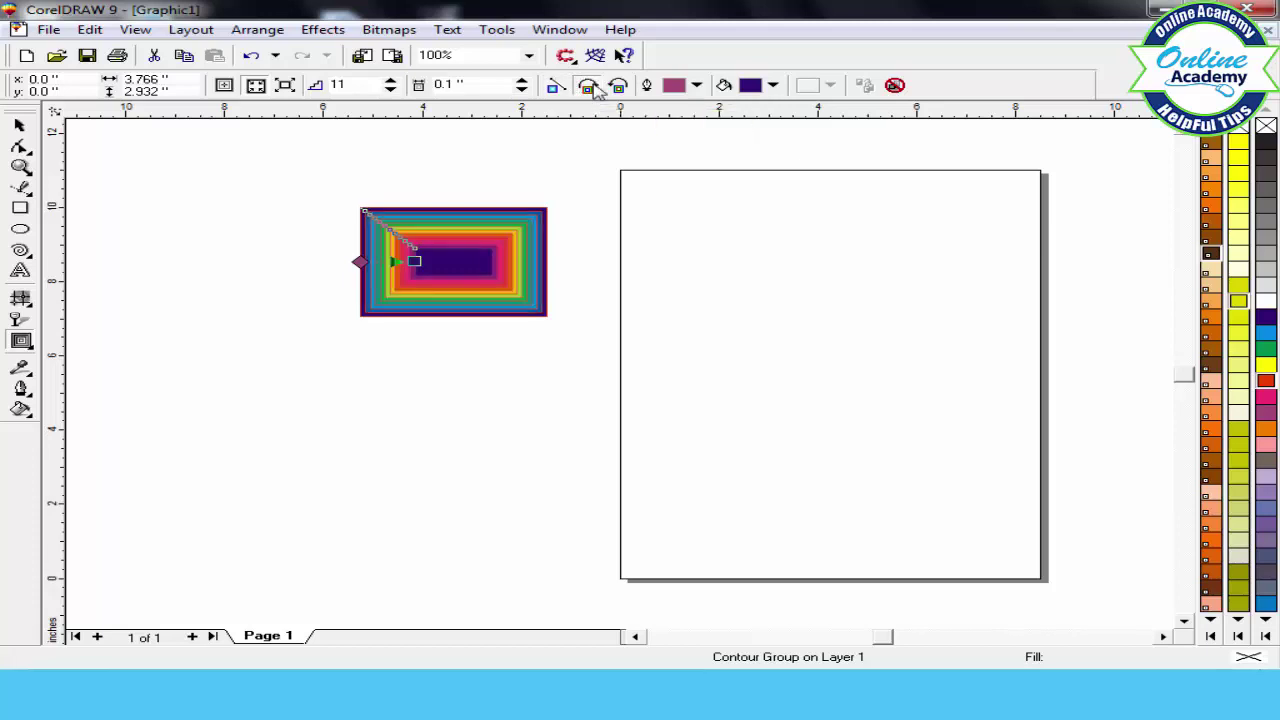
click(620, 87)
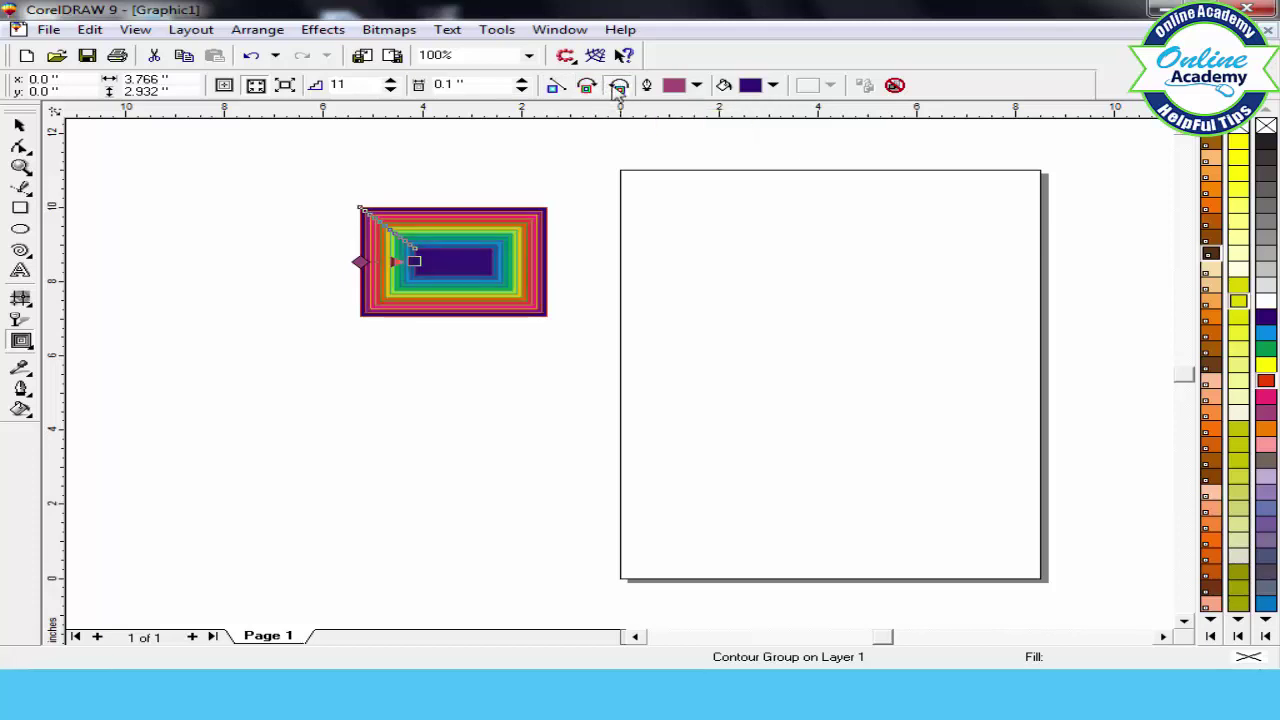
click(896, 86)
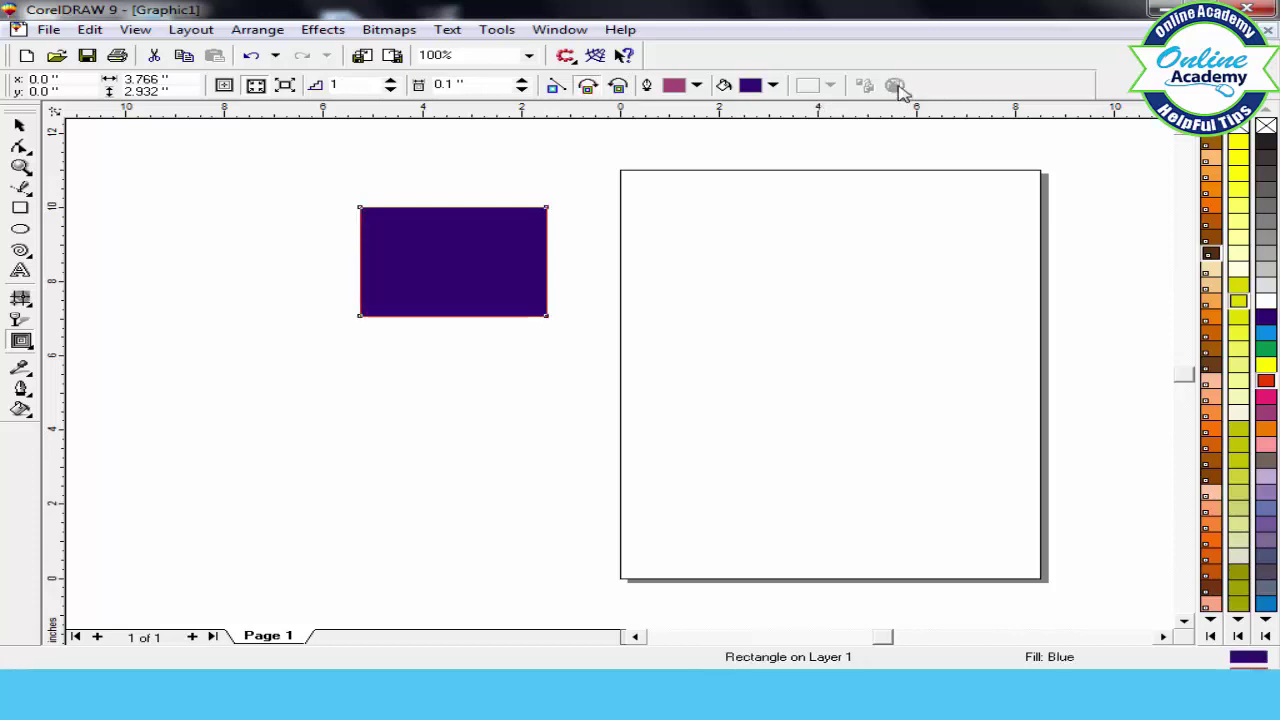
Apply a clockwise twister distortion at the rectangle's upper-left corner and add a second one with 106 additional degrees.
click(20, 340)
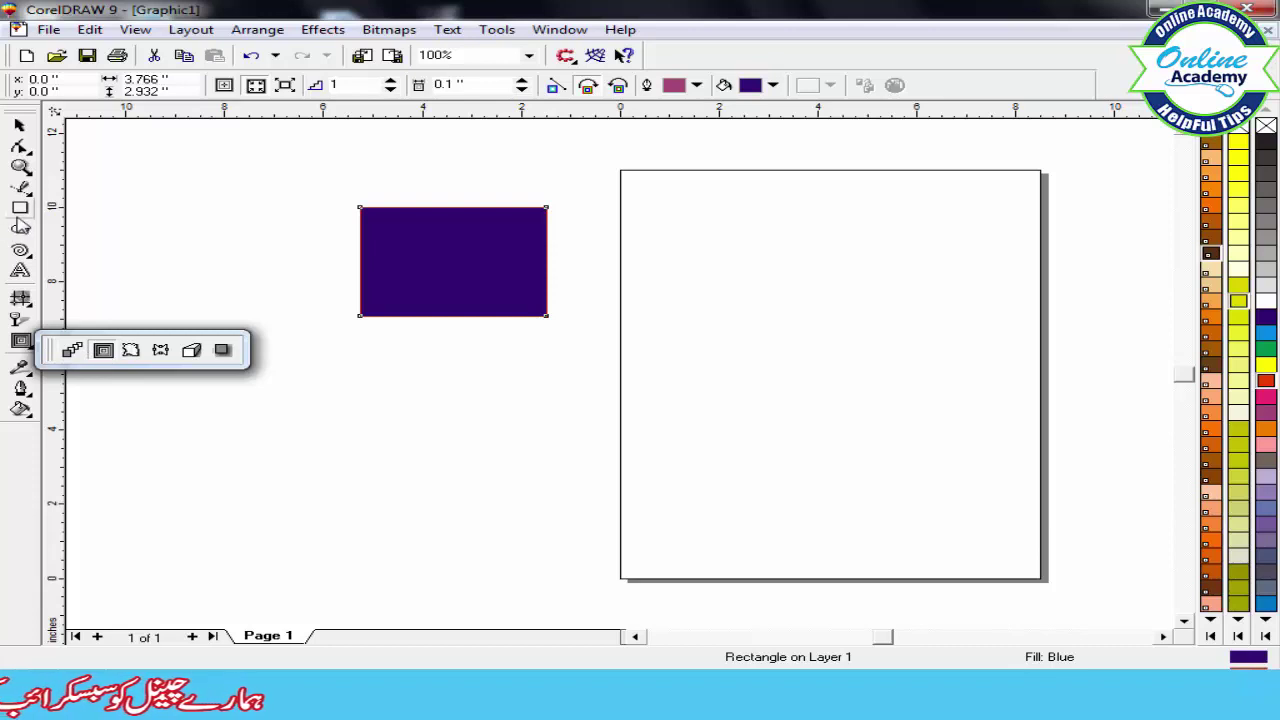
click(20, 208)
click(20, 340)
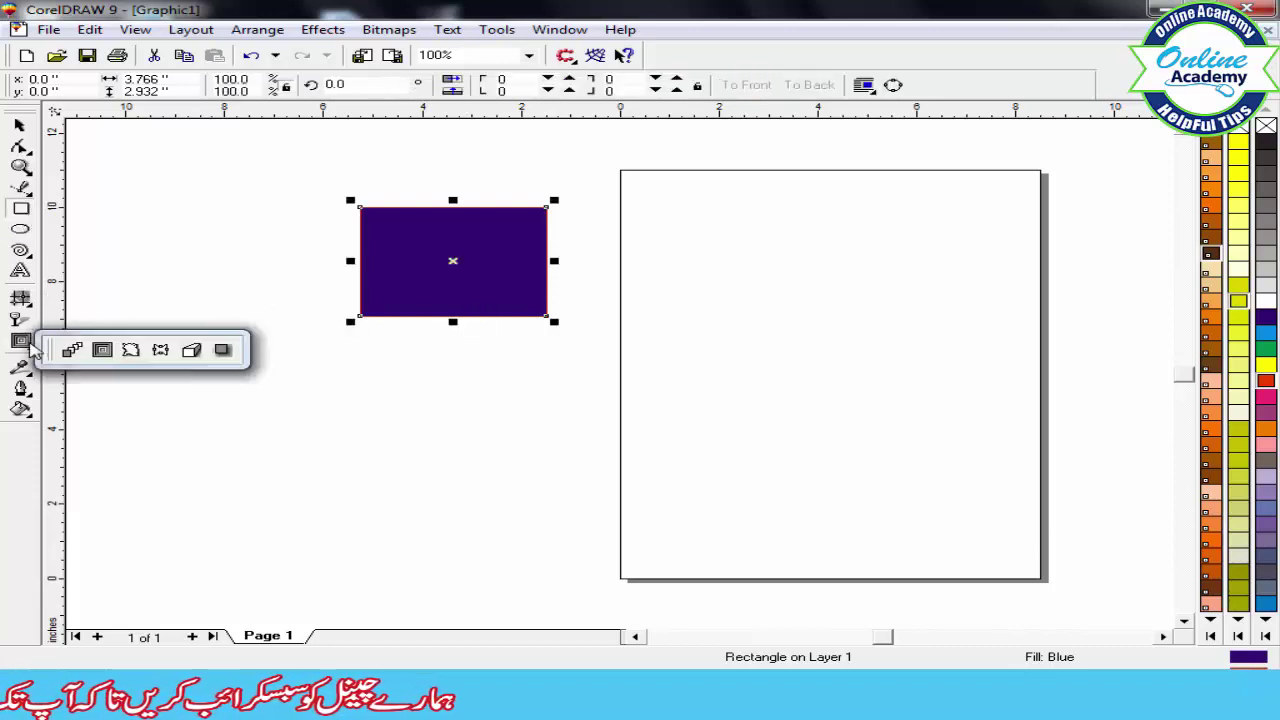
click(132, 347)
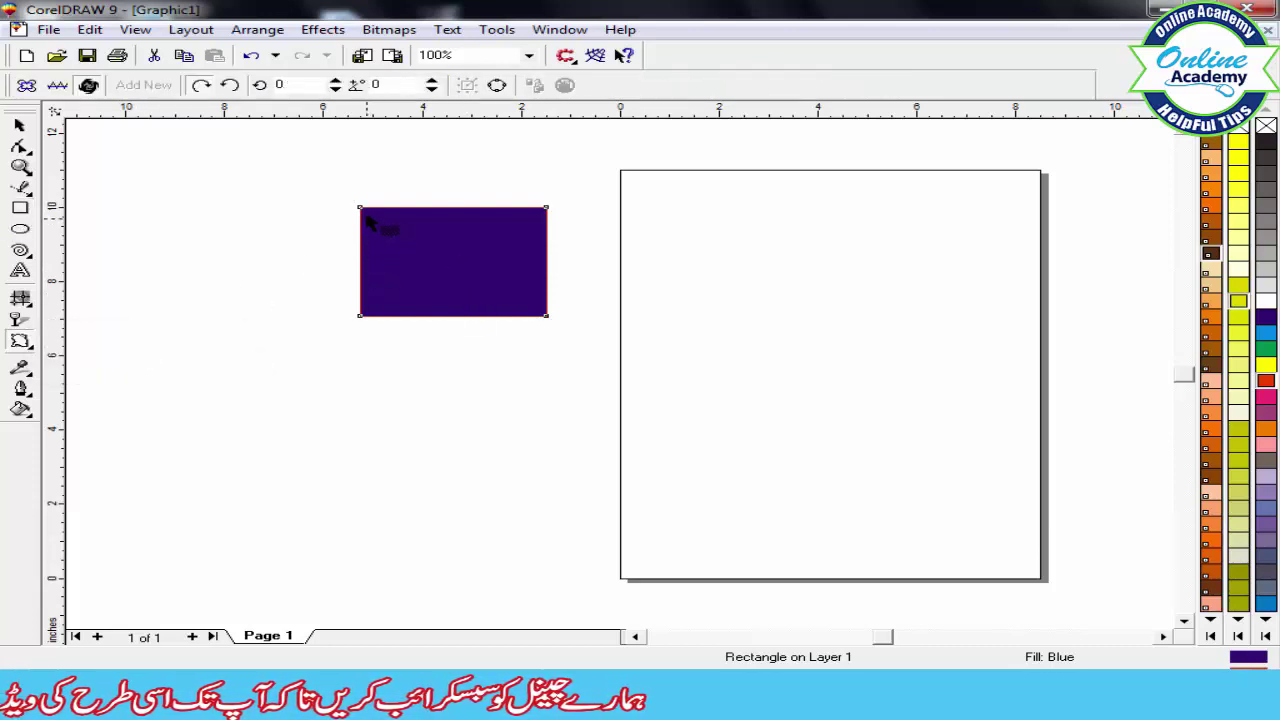
drag(362, 210, 352, 186)
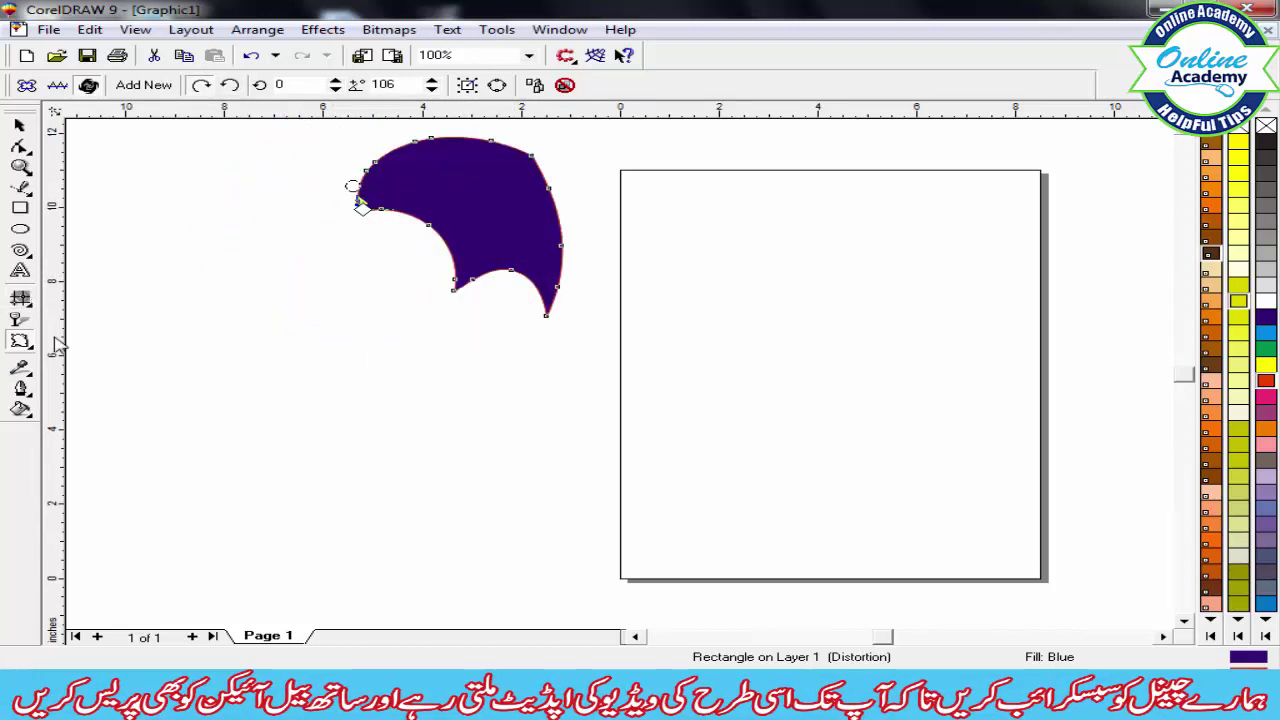
click(150, 88)
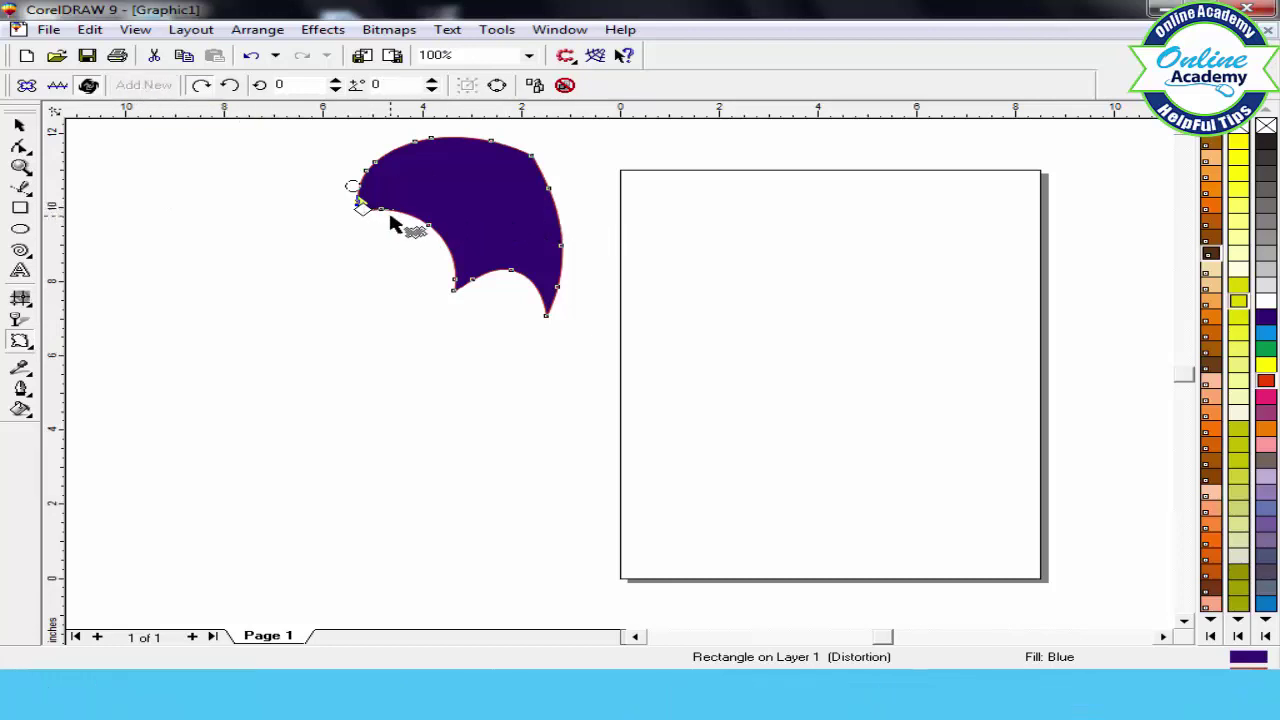
drag(379, 210, 457, 266)
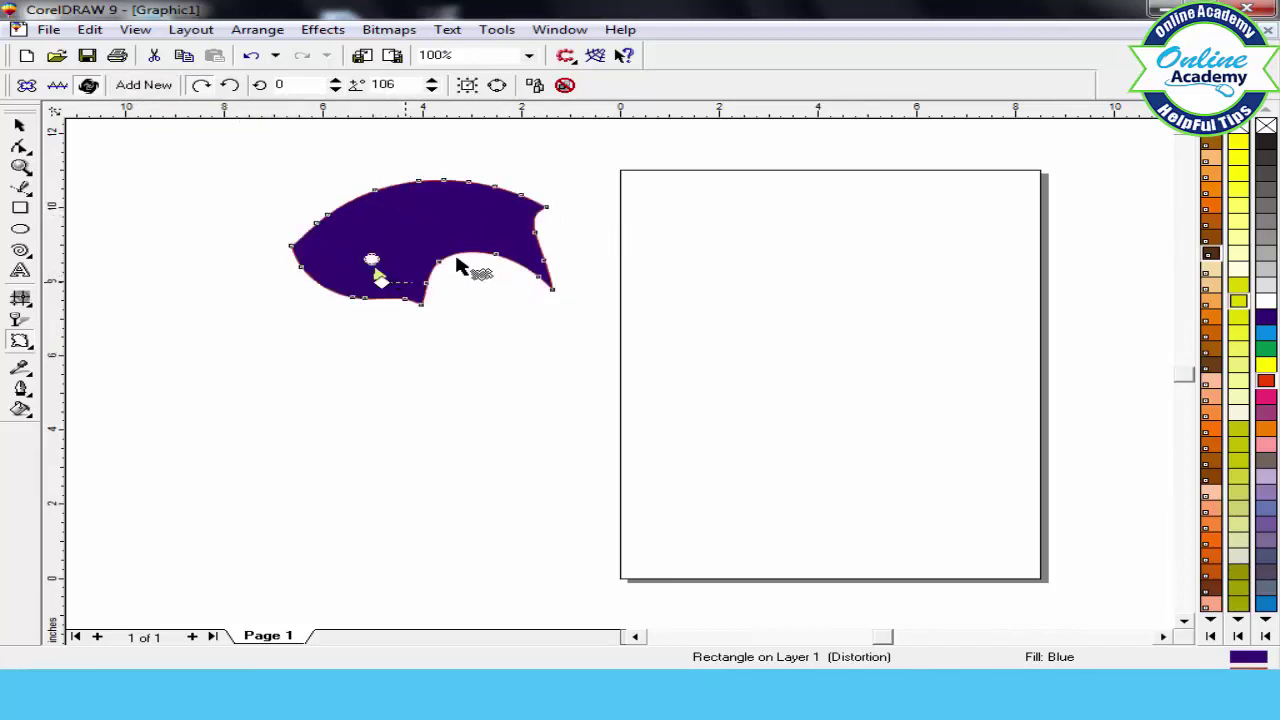
Try the clockwise and counterclockwise rotations of the twister distortion and clear the distortion.
click(230, 85)
click(207, 85)
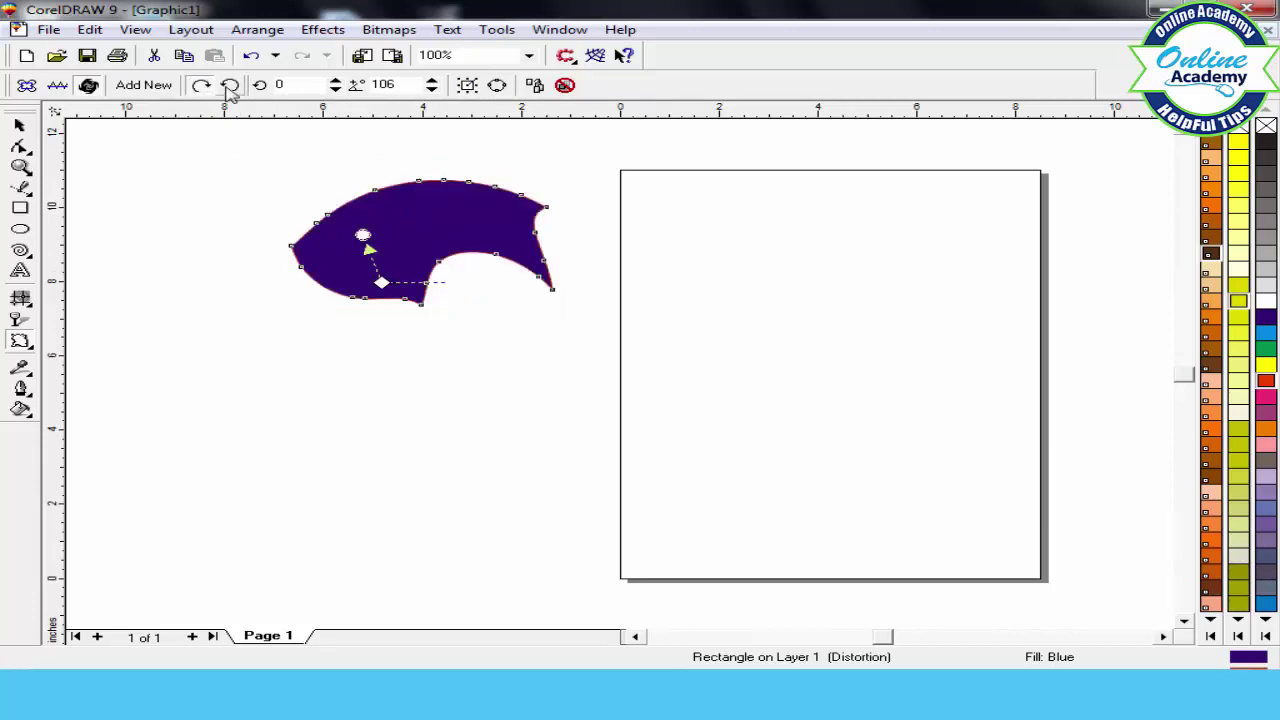
click(230, 86)
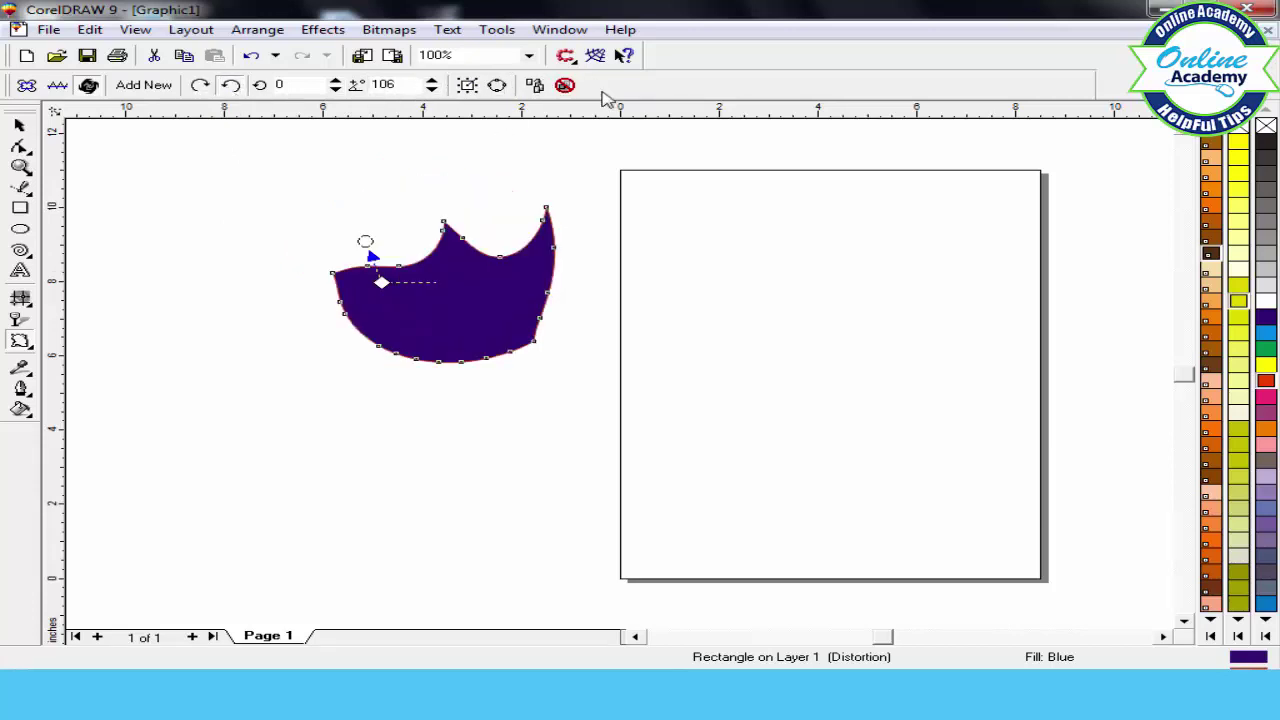
click(565, 85)
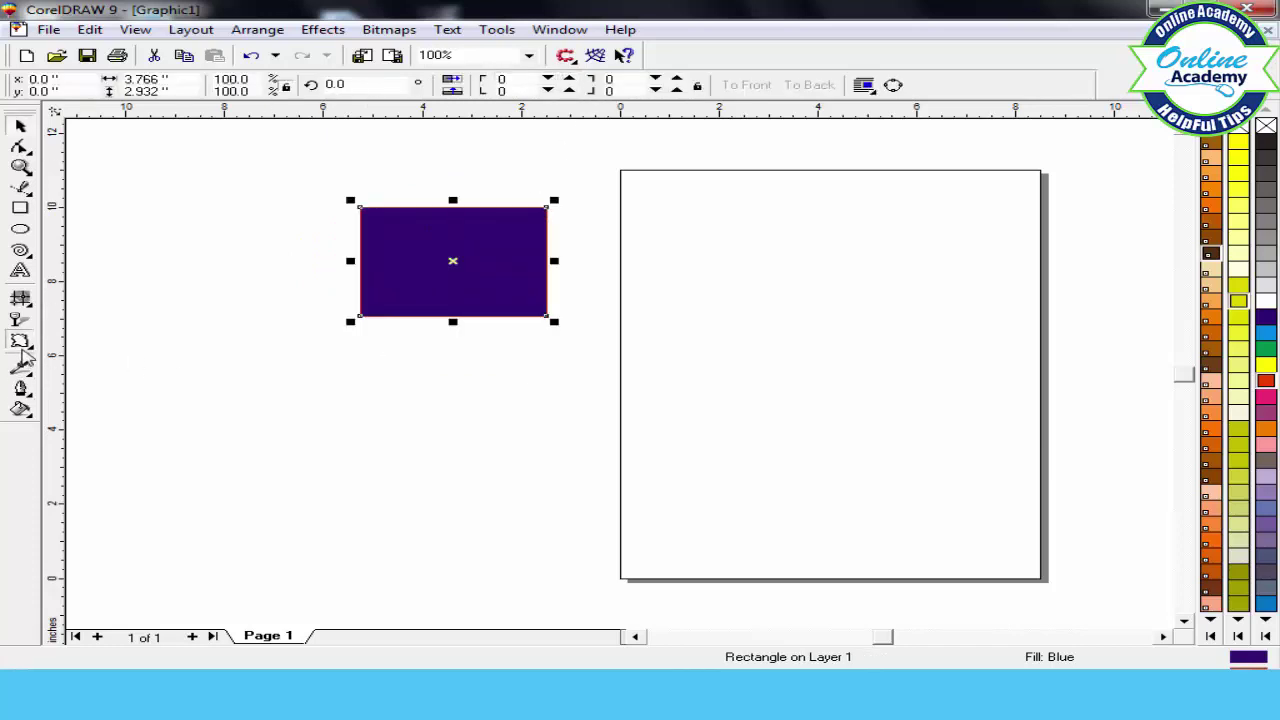
Apply an unconstrained envelope to the rectangle and pull its upper-left corner node up and inward above the top edge.
click(21, 343)
click(21, 343)
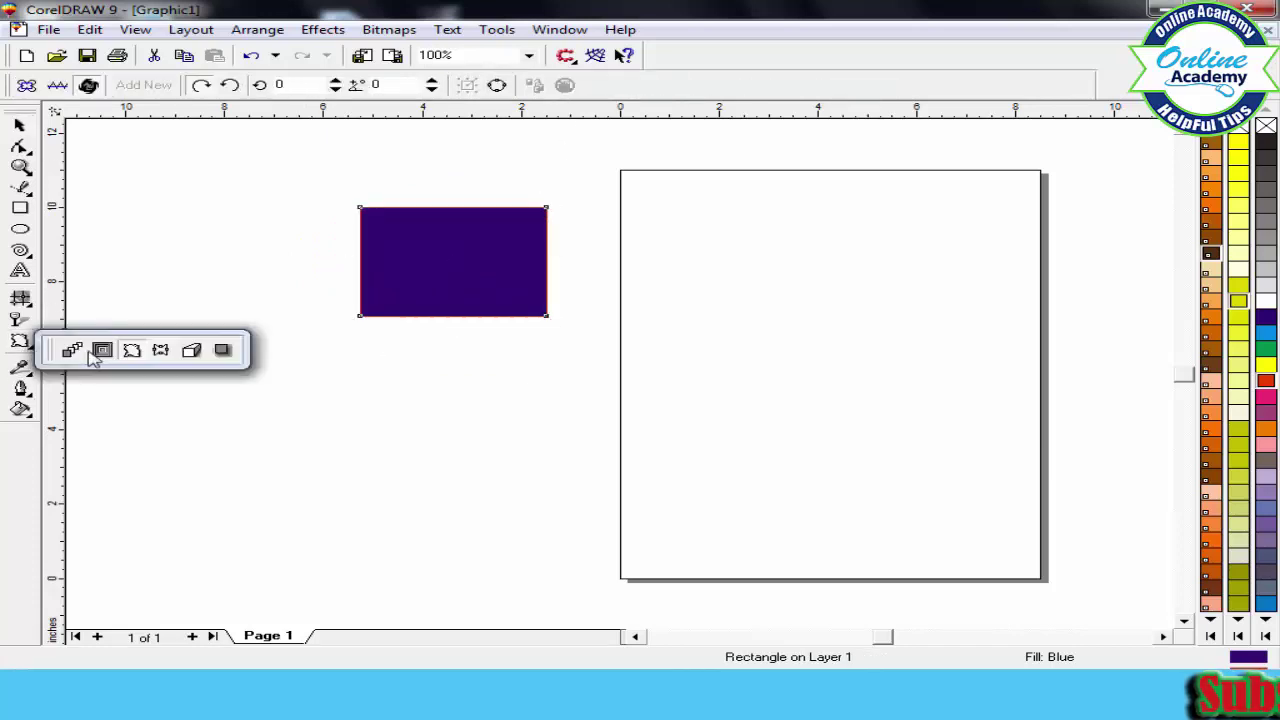
click(161, 351)
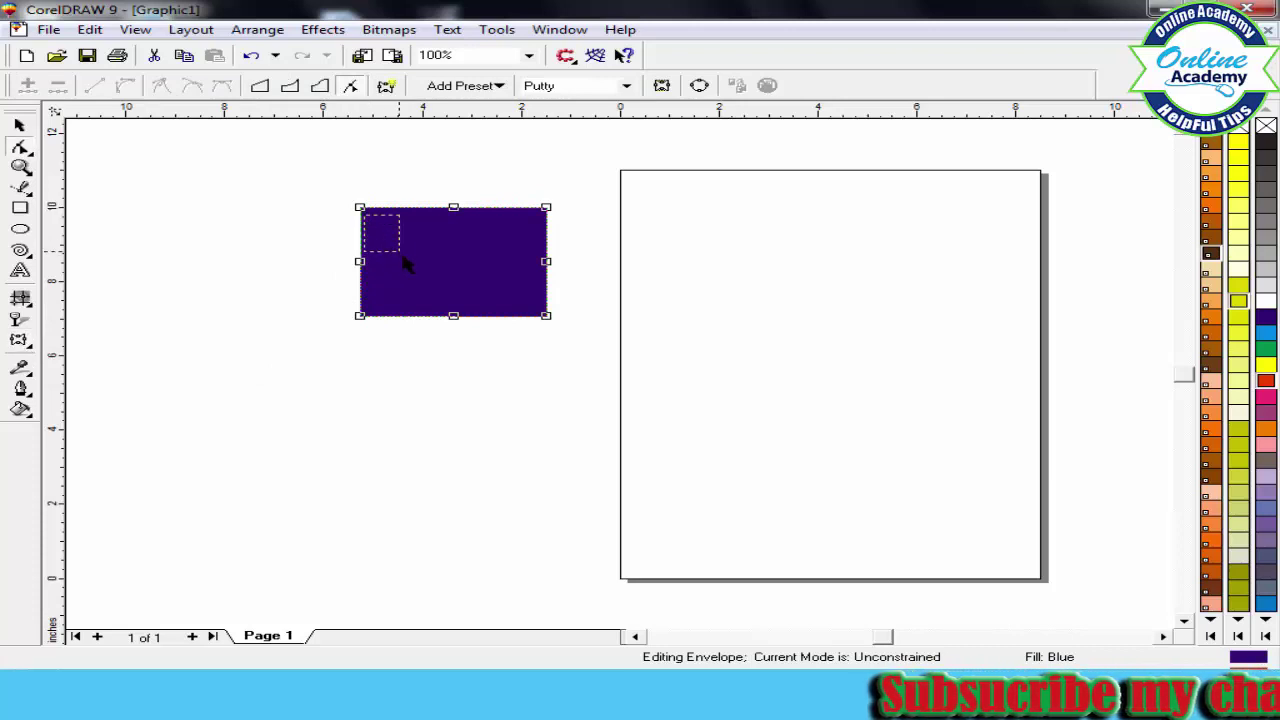
drag(405, 262, 400, 252)
drag(362, 209, 428, 168)
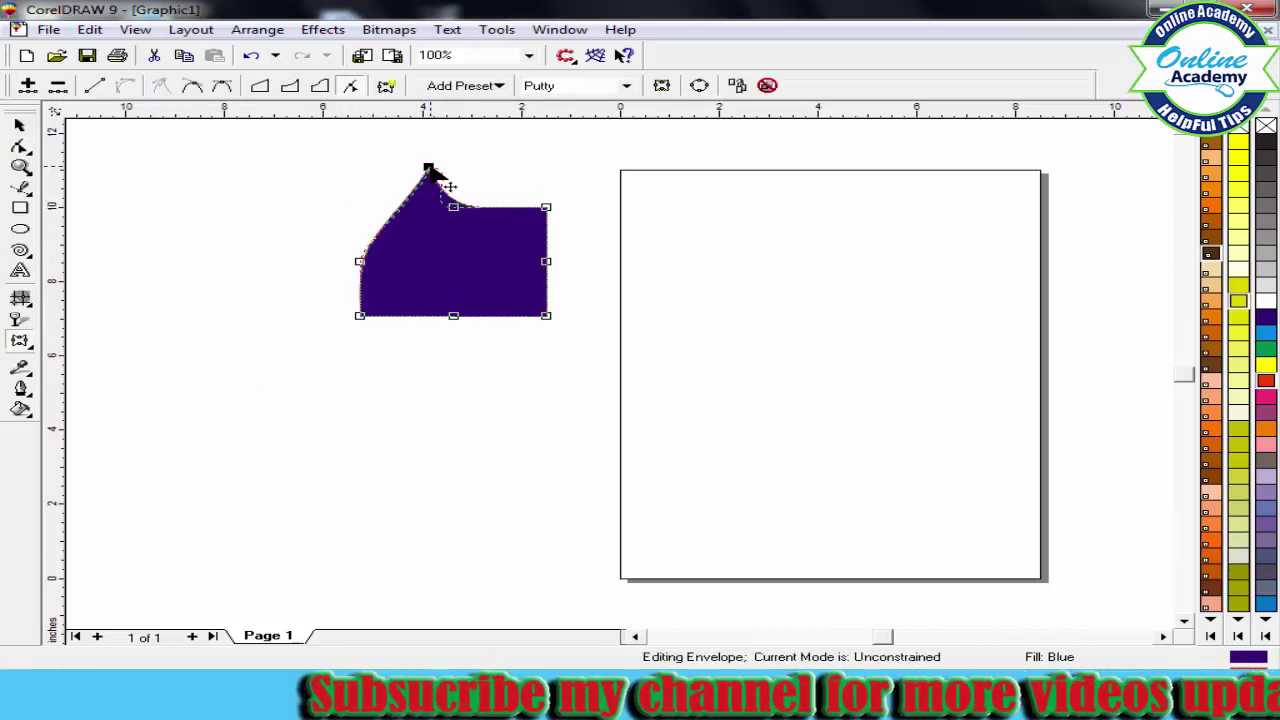
Try the Straight Line and Double Arc envelope modes and clear the envelope from the rectangle.
click(290, 86)
click(262, 86)
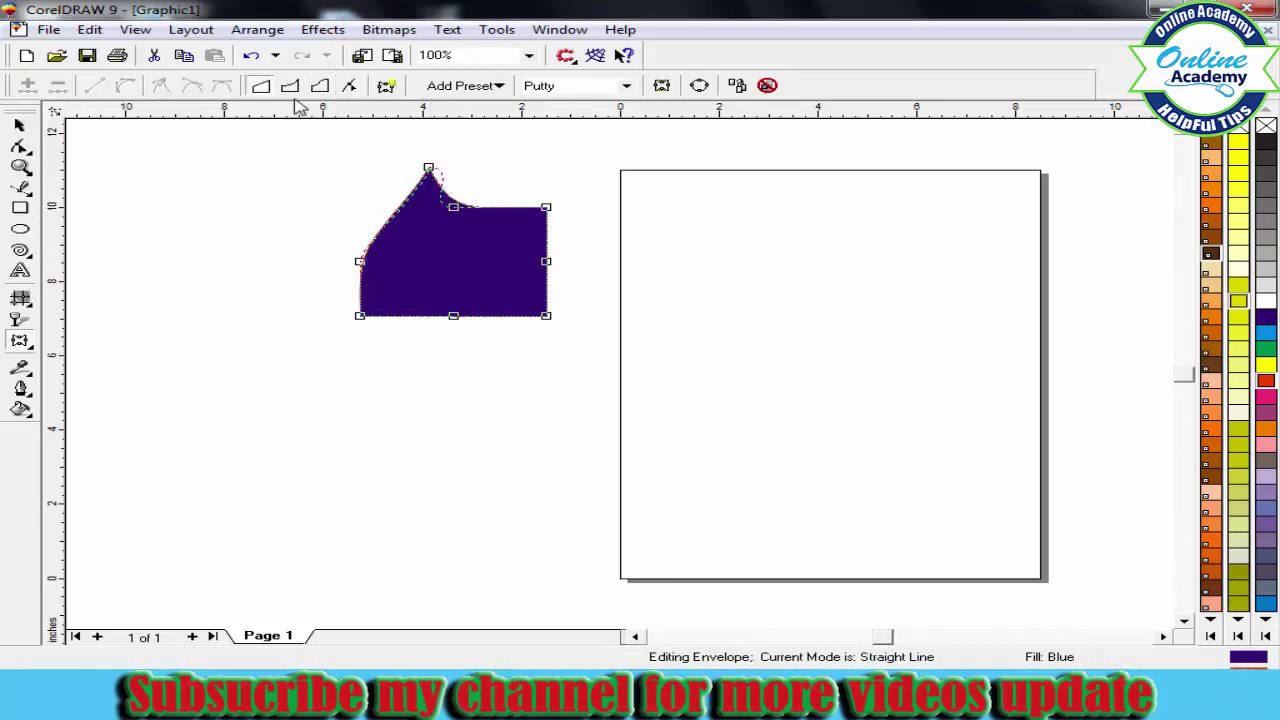
click(347, 87)
click(321, 86)
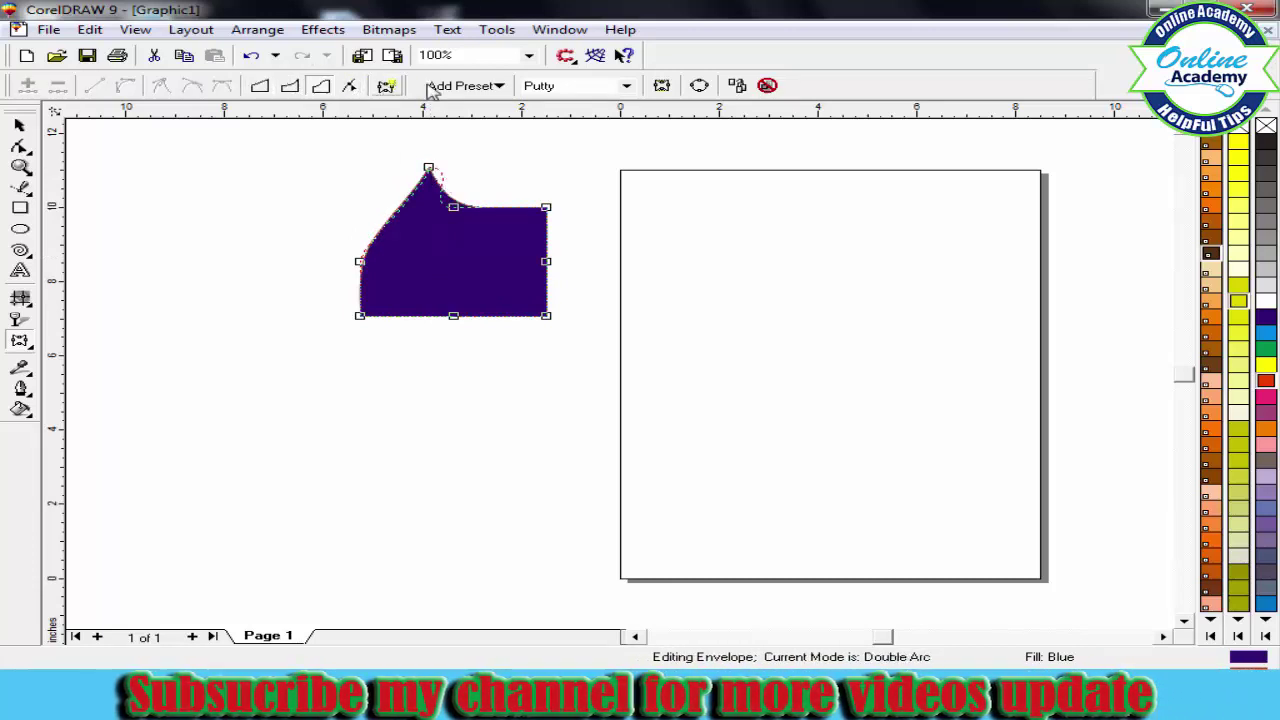
click(767, 86)
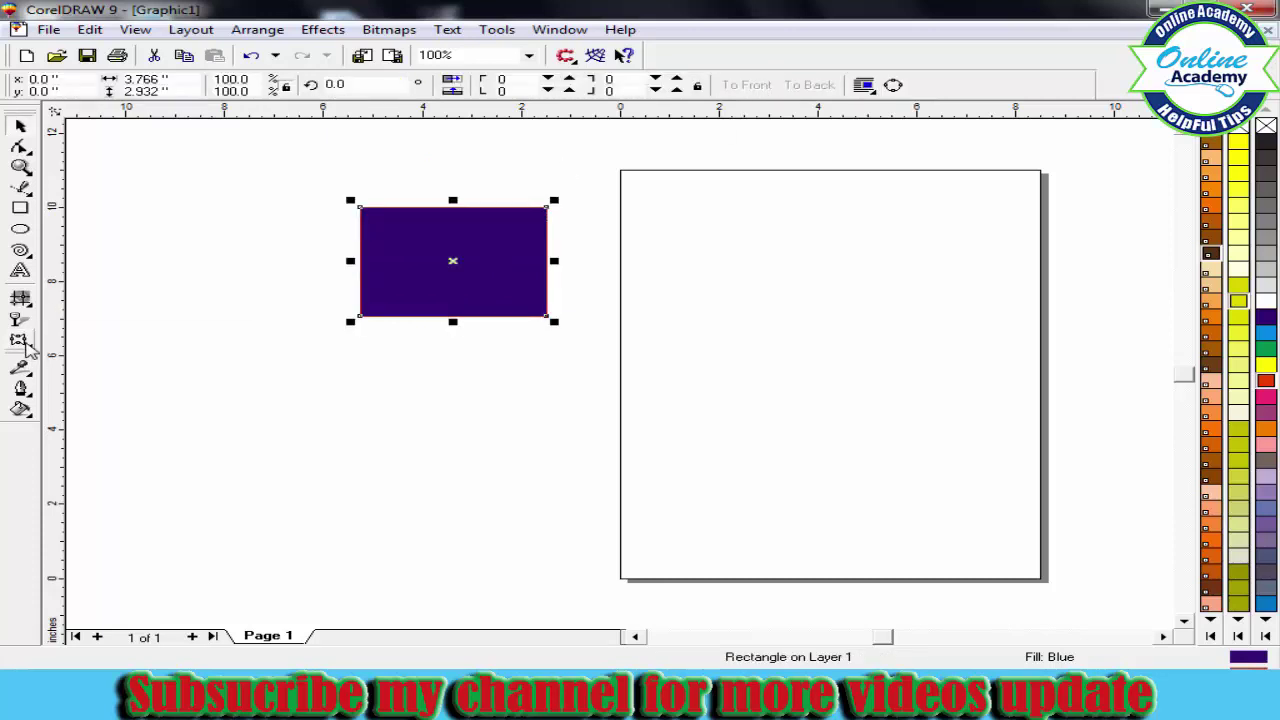
Extrude the rectangle with depth 20 toward a vanishing point at about 6.28, -5.11 inches and fill it red.
click(26, 344)
click(193, 350)
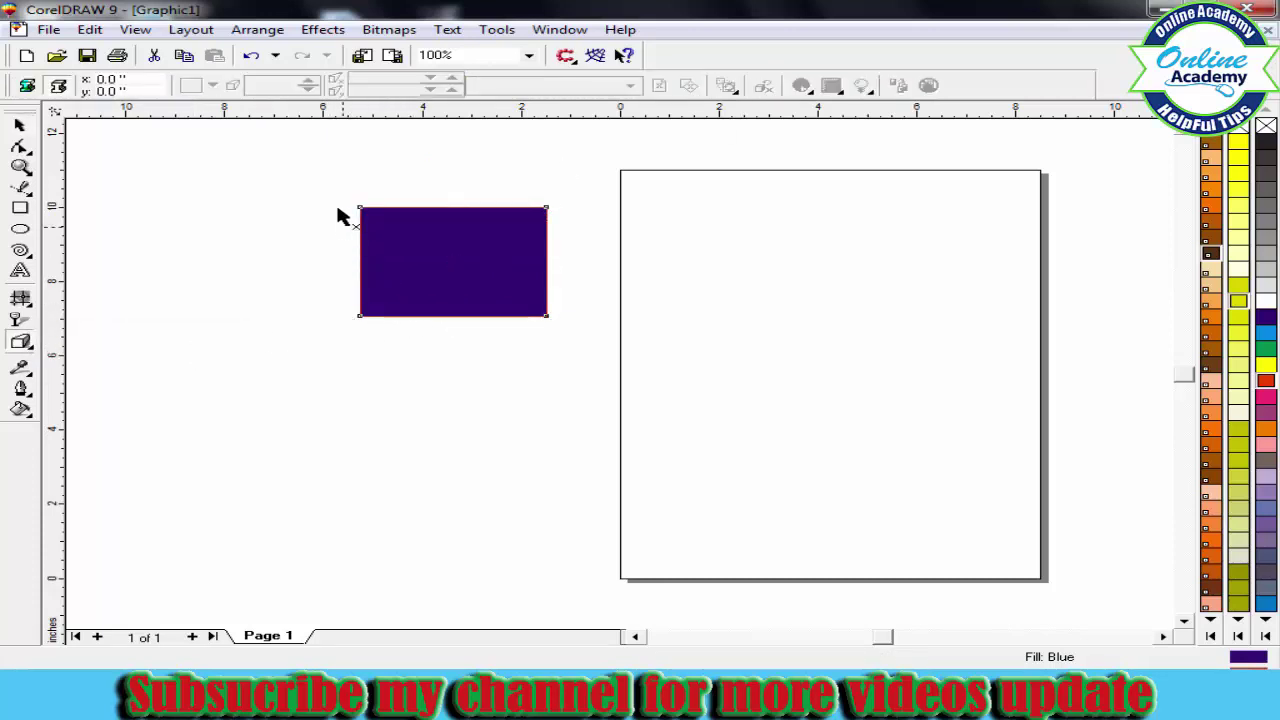
drag(362, 211, 763, 449)
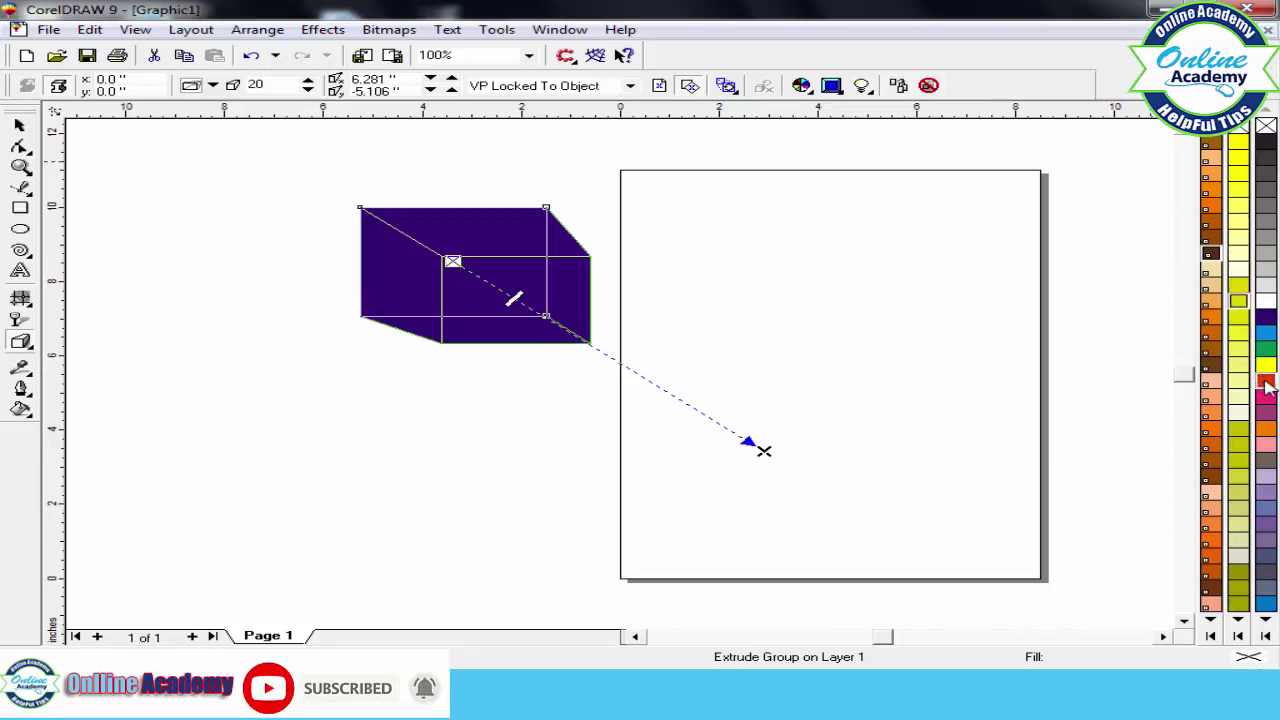
click(1265, 383)
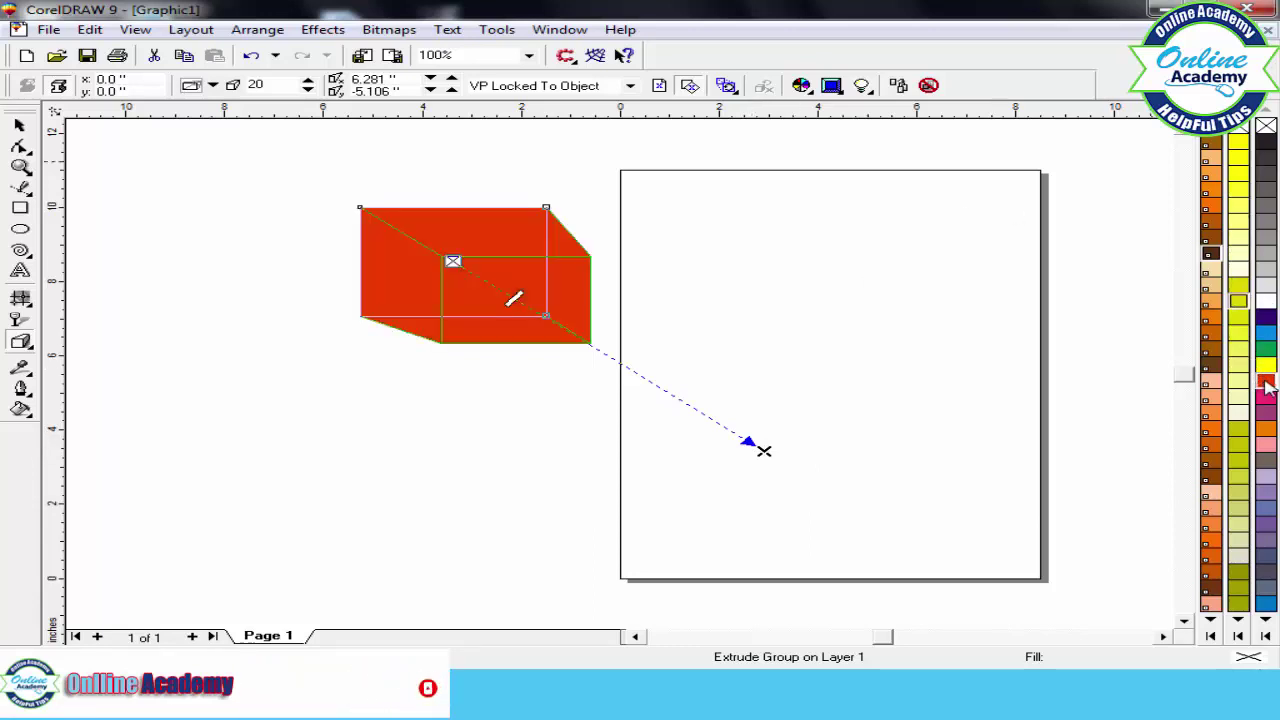
click(783, 280)
click(520, 292)
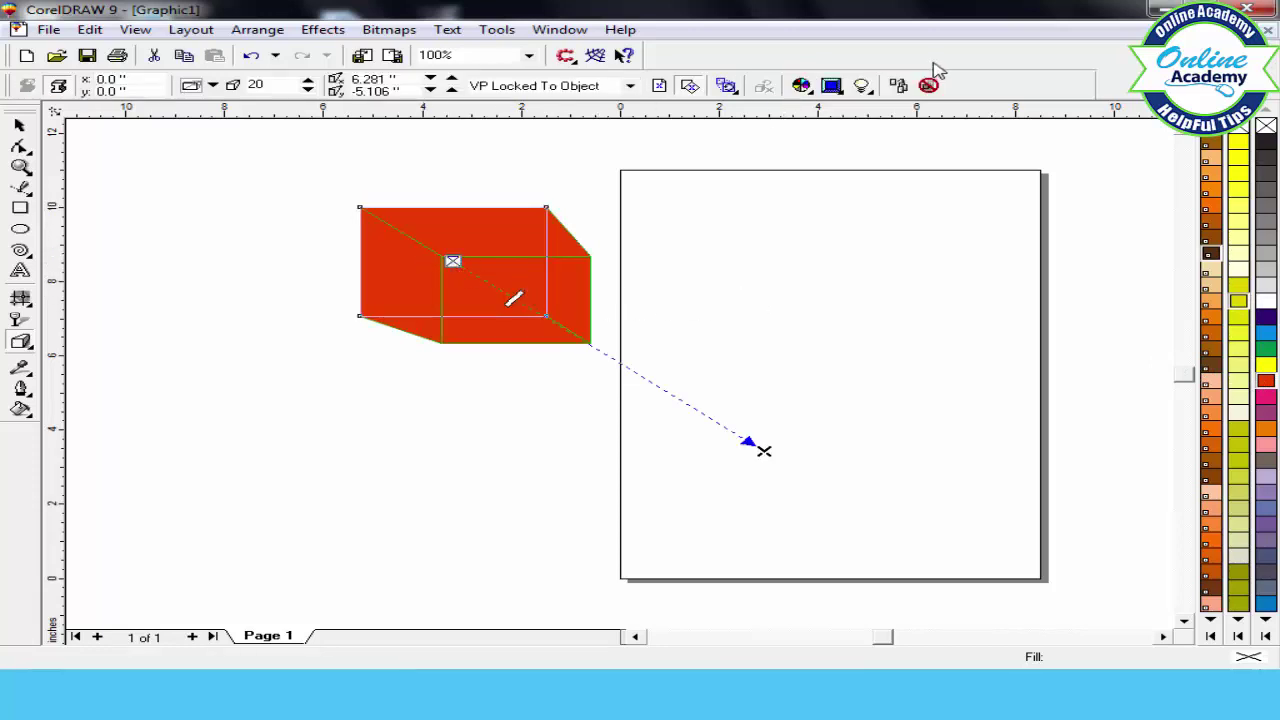
Shade the extrusion from red to black and set the object's outline color to blue.
click(831, 86)
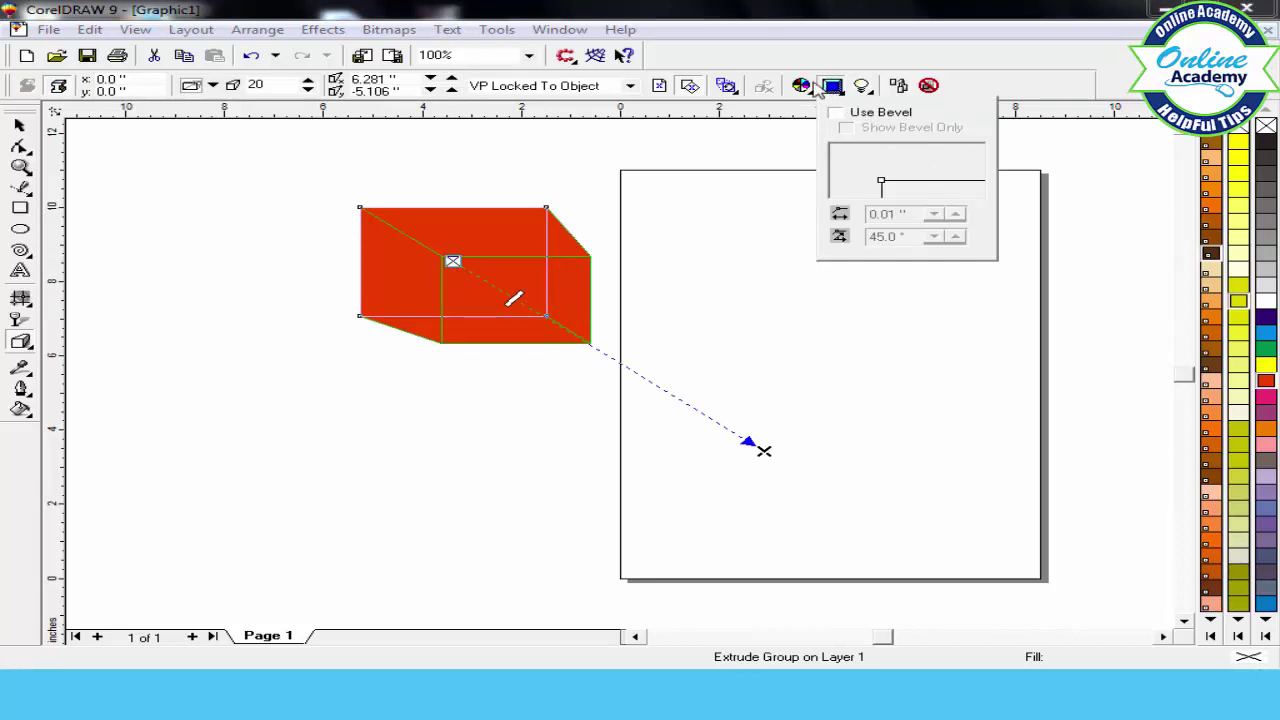
click(808, 86)
click(850, 134)
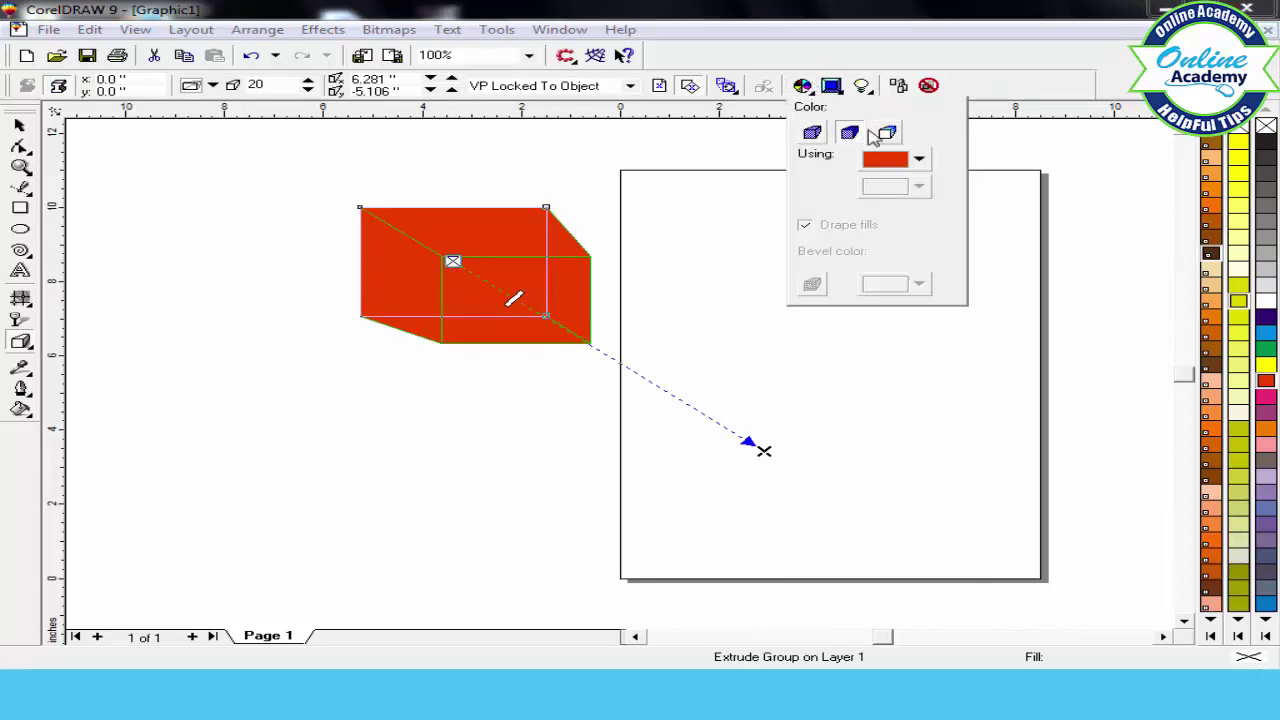
click(887, 133)
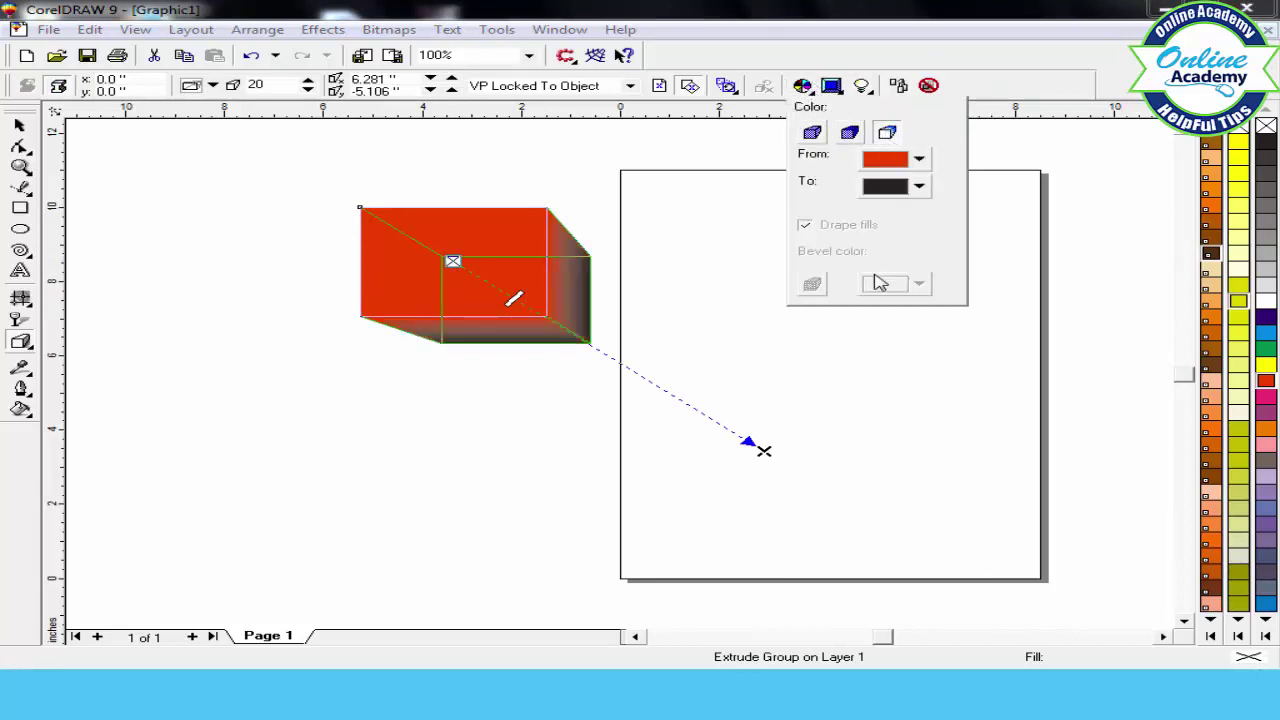
click(614, 216)
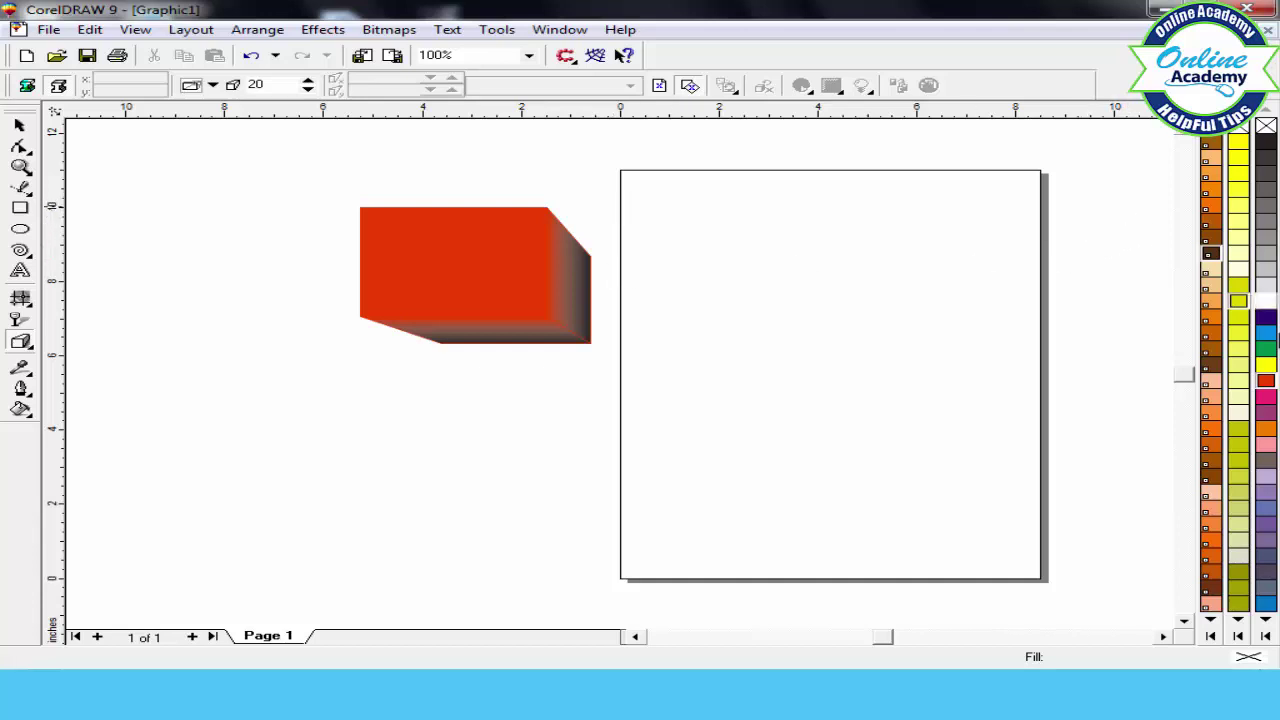
right_click(1266, 381)
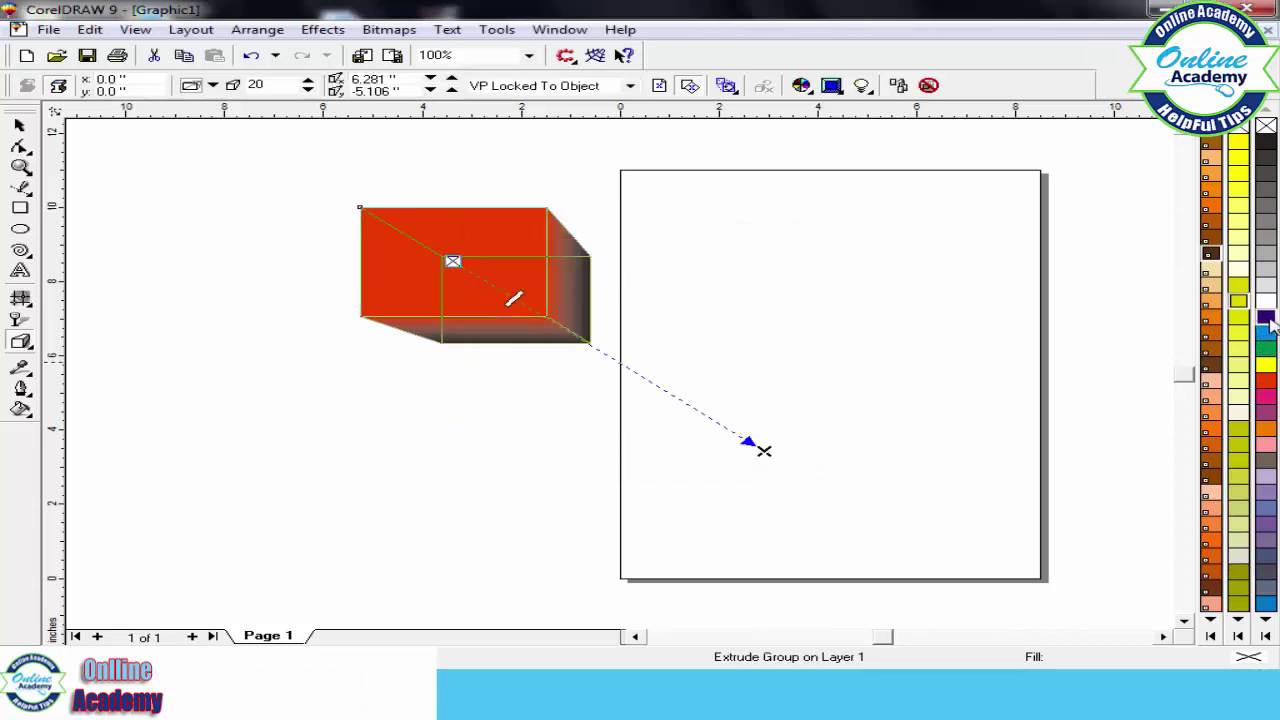
click(759, 346)
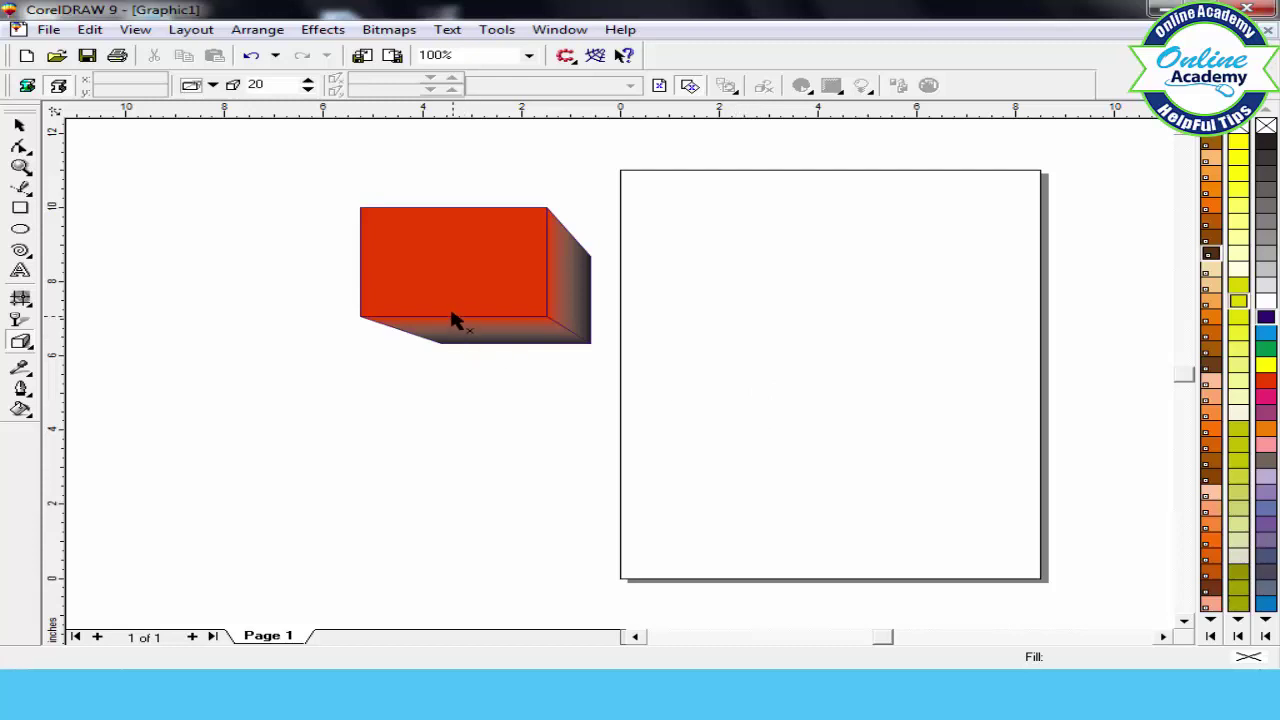
Select the extruded red rectangle and clear its extrusion.
click(28, 346)
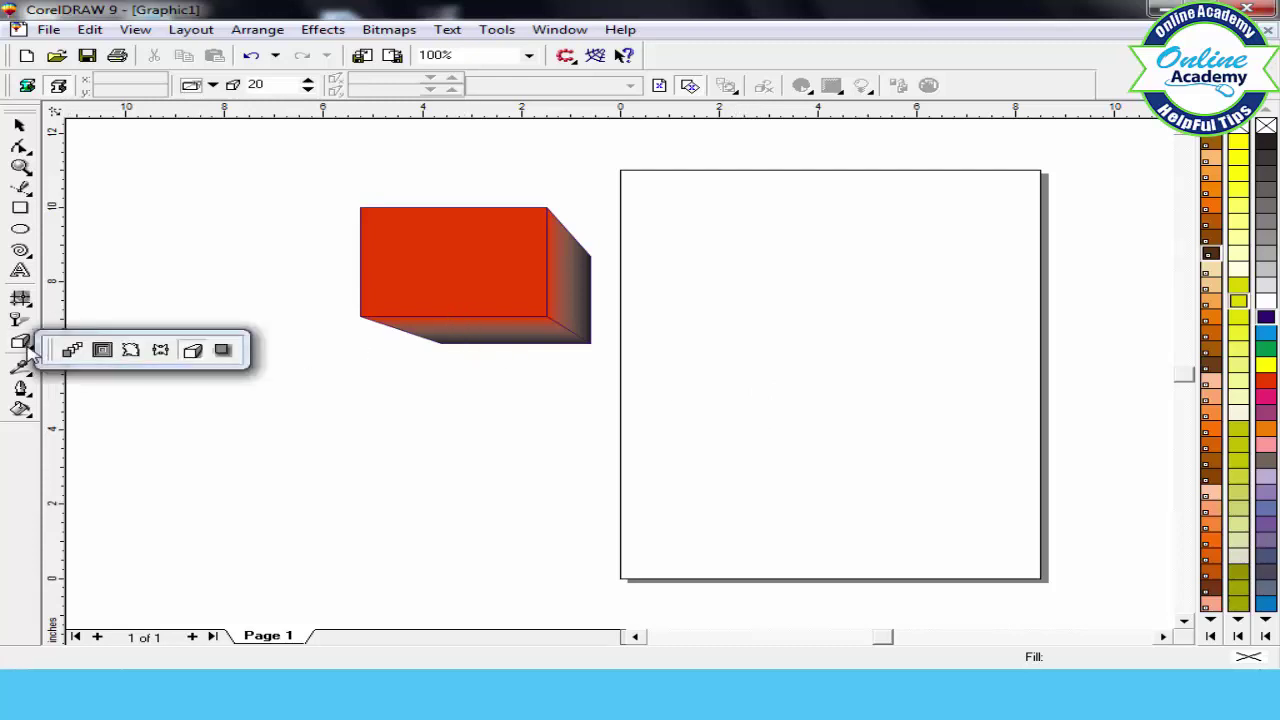
click(191, 349)
click(522, 238)
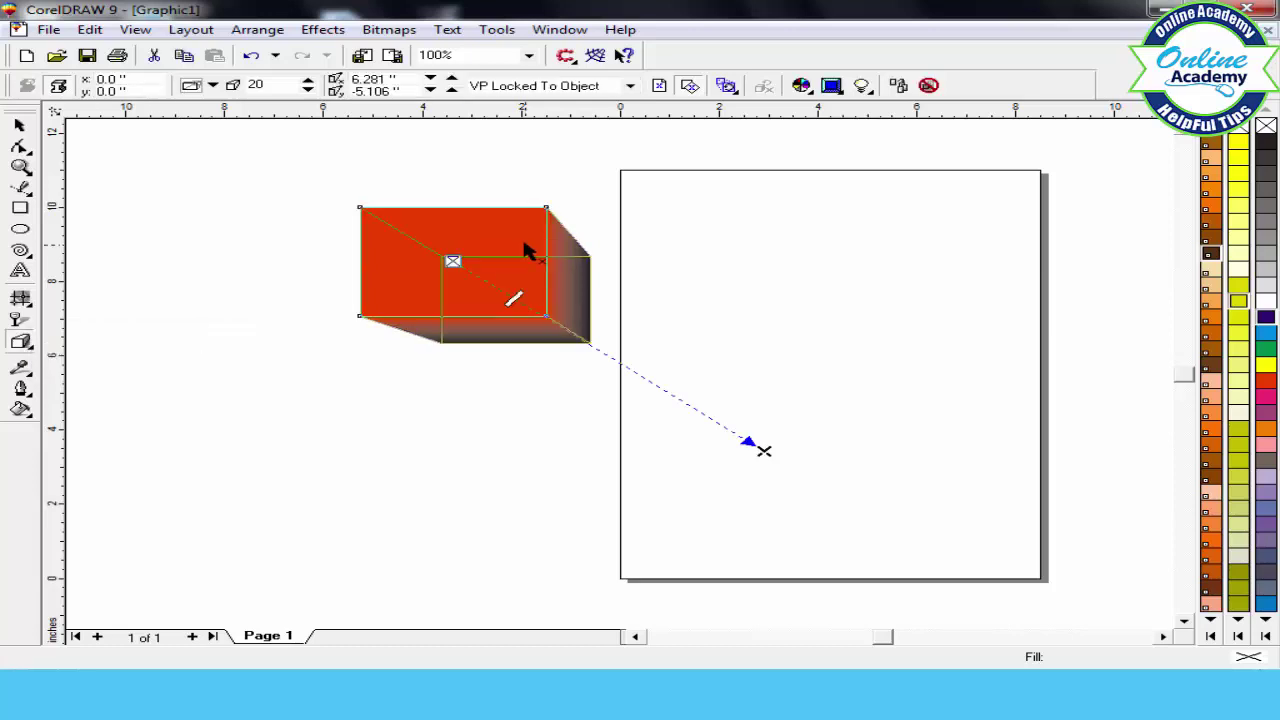
click(928, 86)
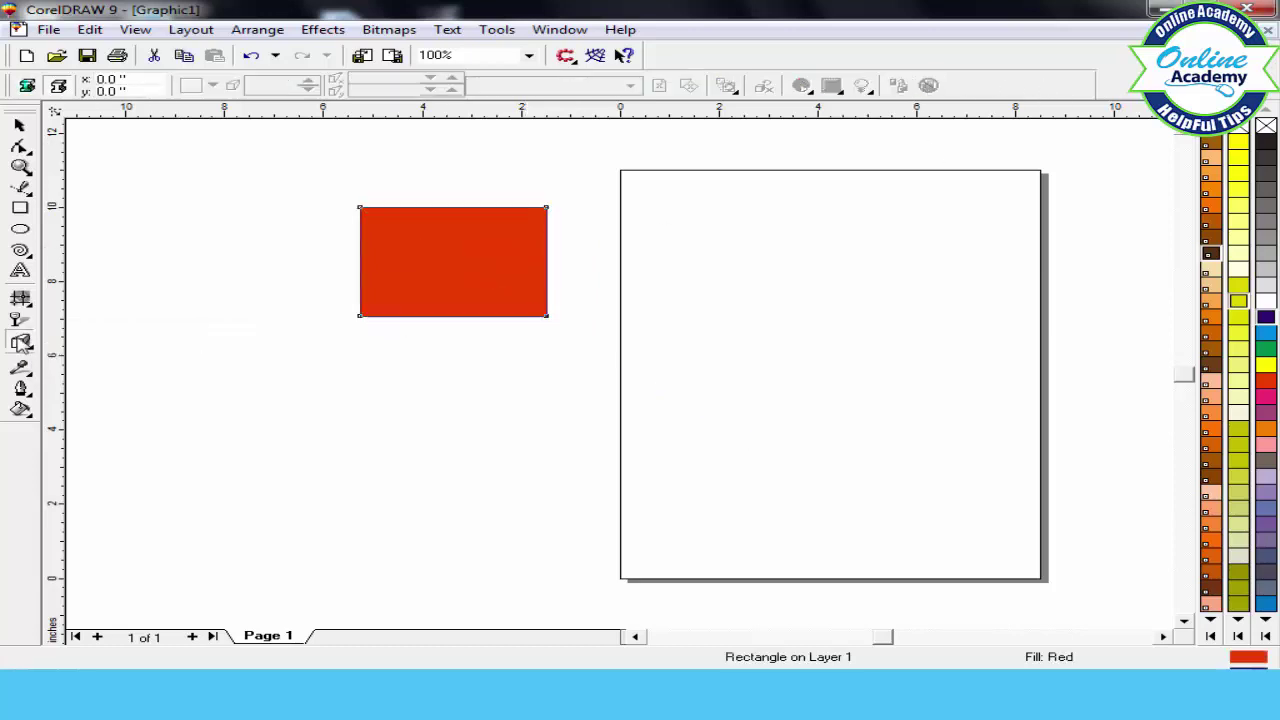
Cast a perspective drop shadow up and right from the rectangle's left edge at about 26.9°, with feathering 17.
click(28, 346)
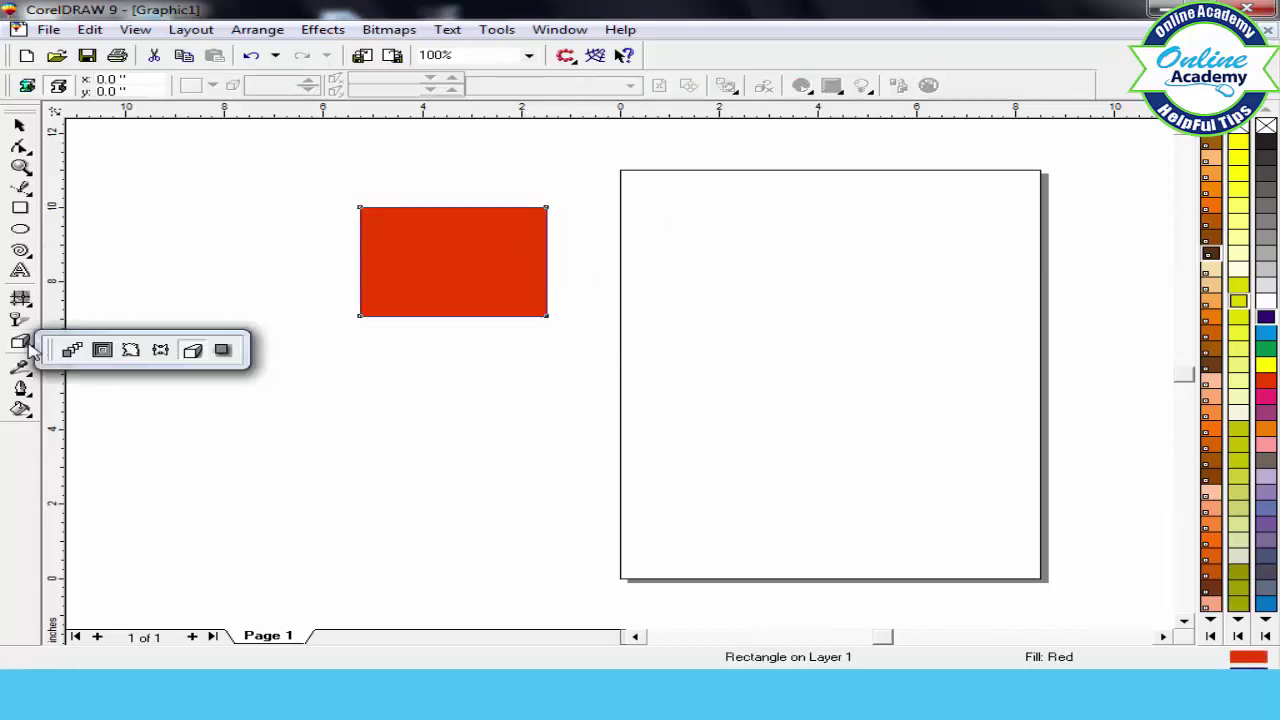
click(224, 352)
drag(359, 263, 530, 332)
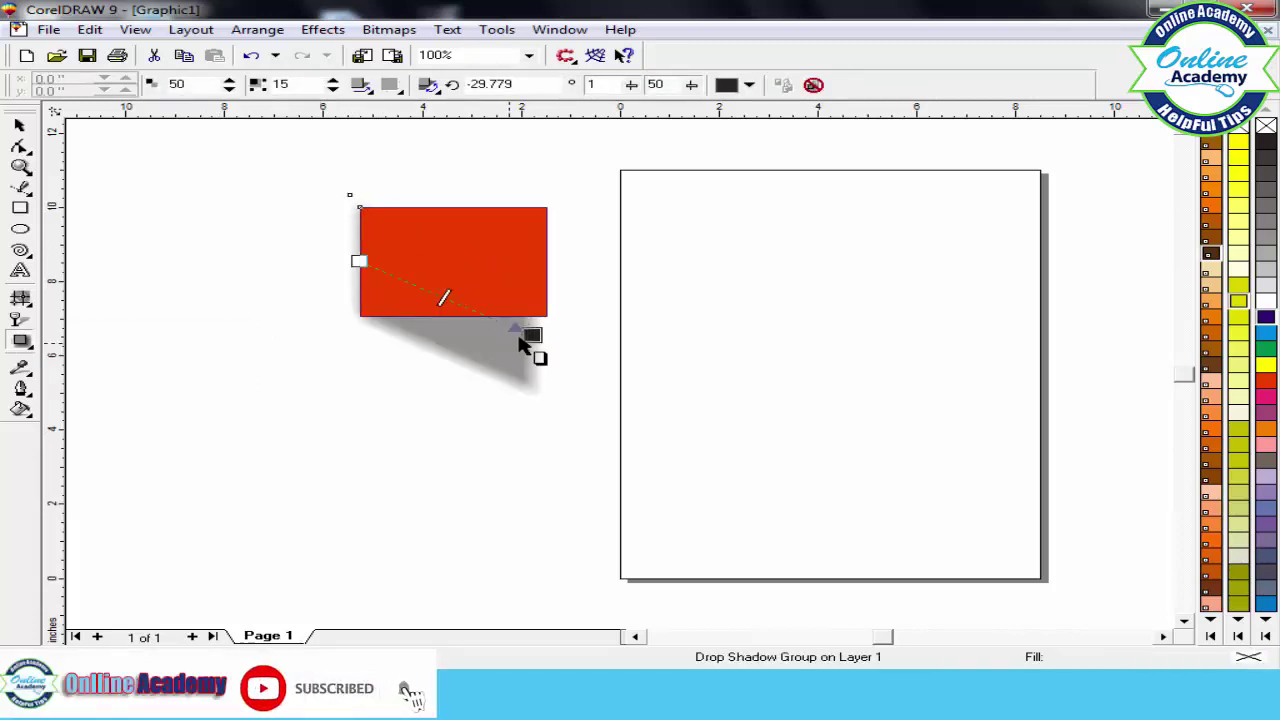
drag(533, 333, 487, 188)
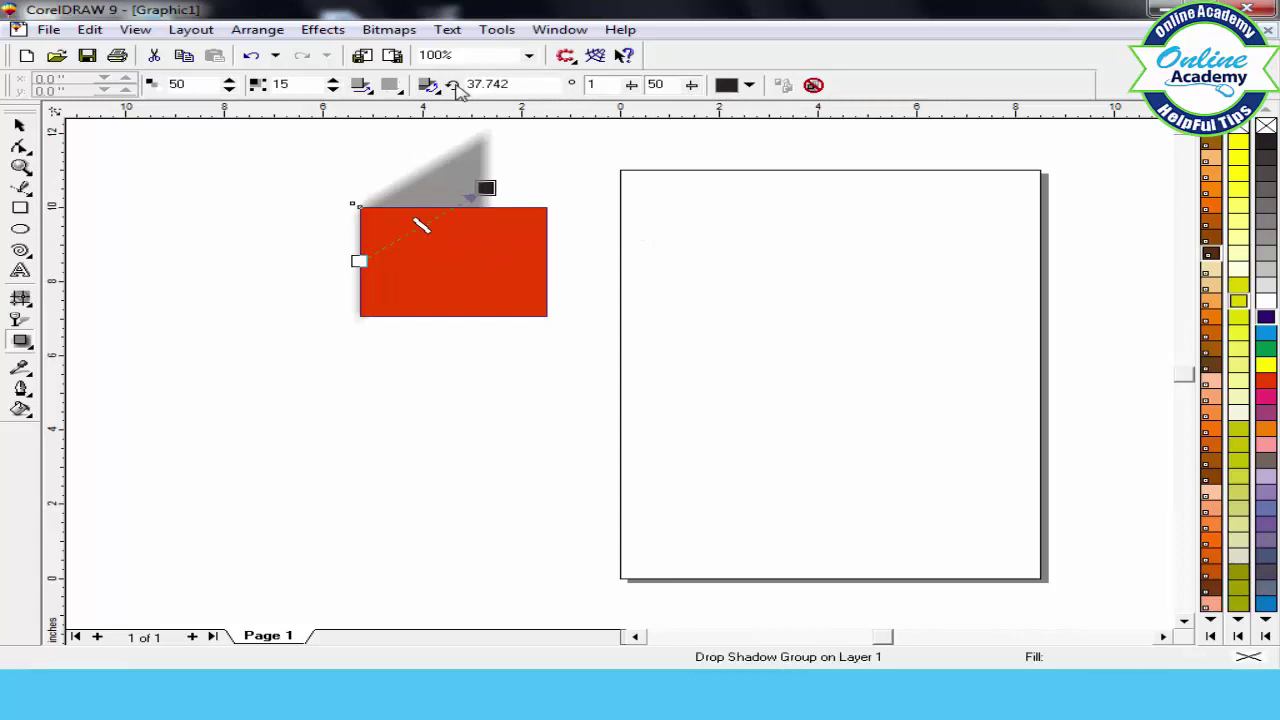
click(333, 80)
click(333, 80)
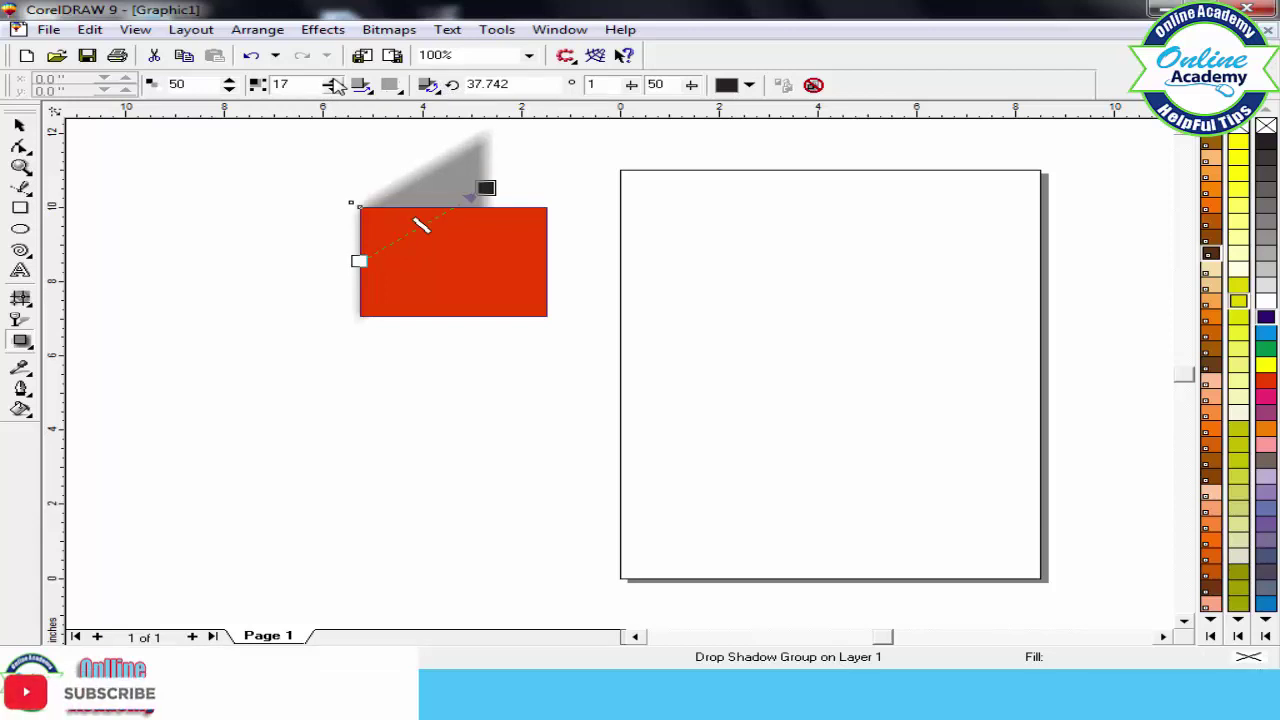
drag(486, 188, 540, 192)
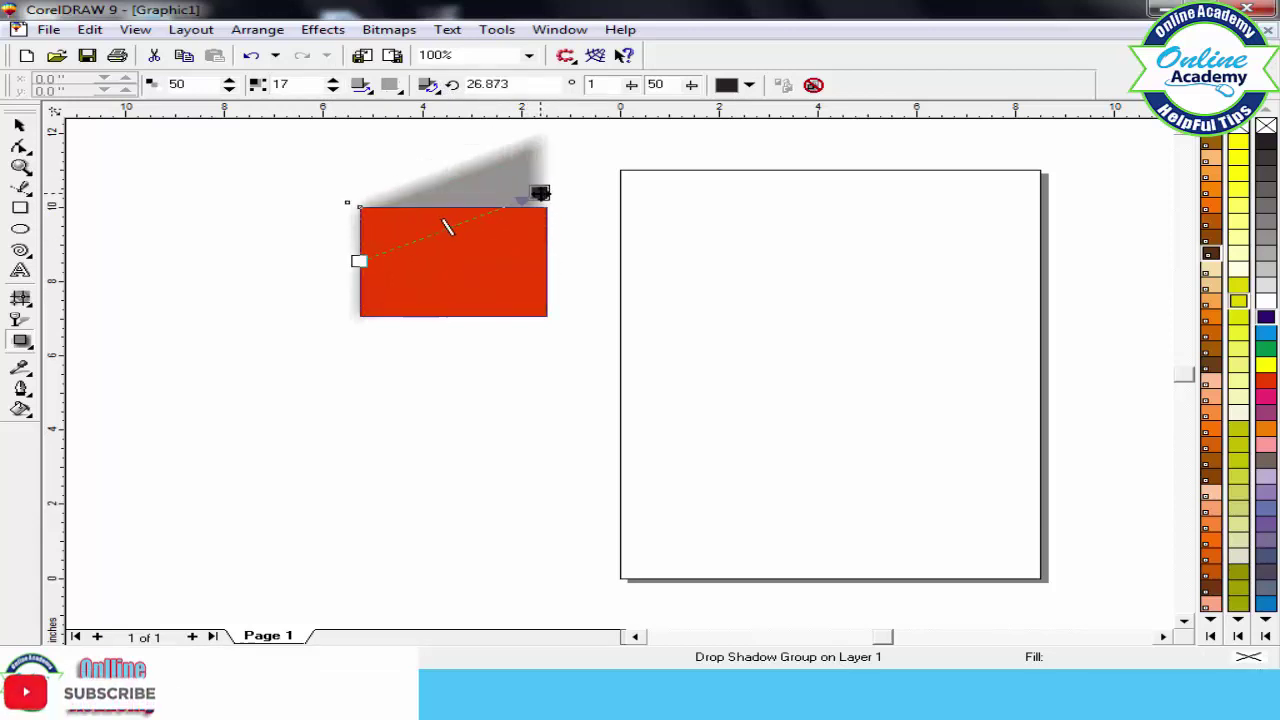
Try gray and purple as the drop shadow color and clear the drop shadow.
click(748, 85)
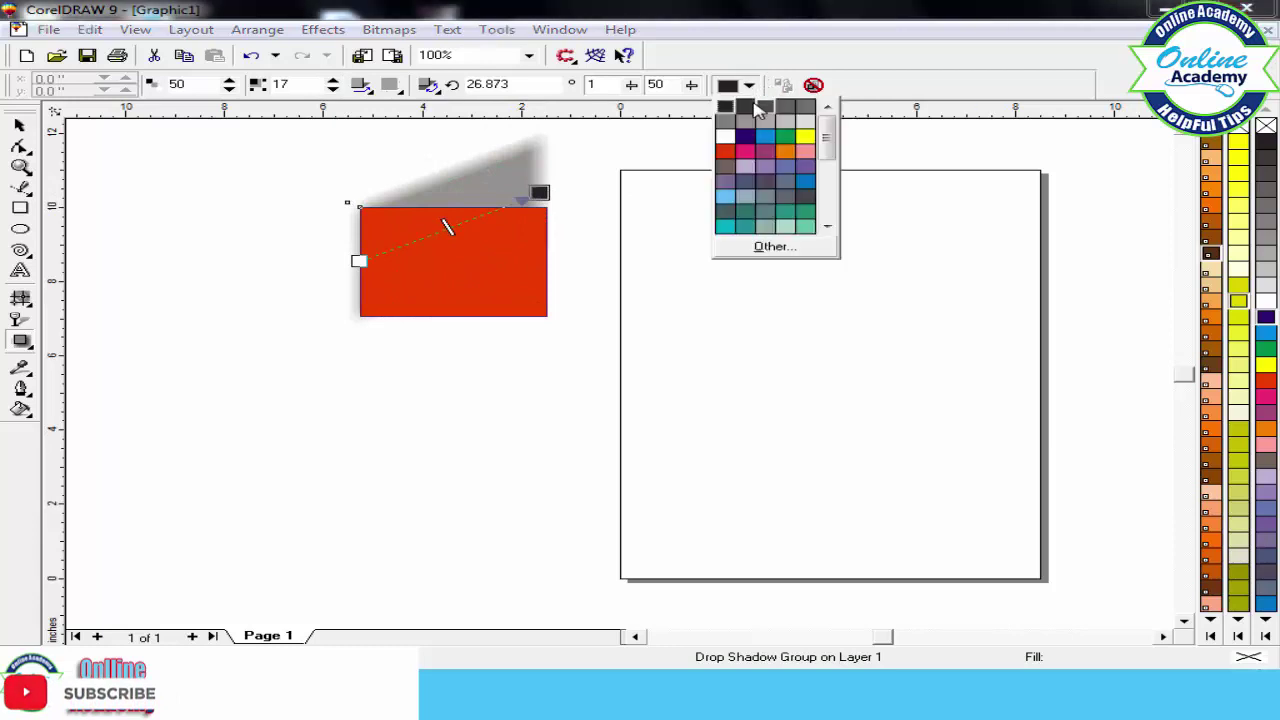
click(727, 123)
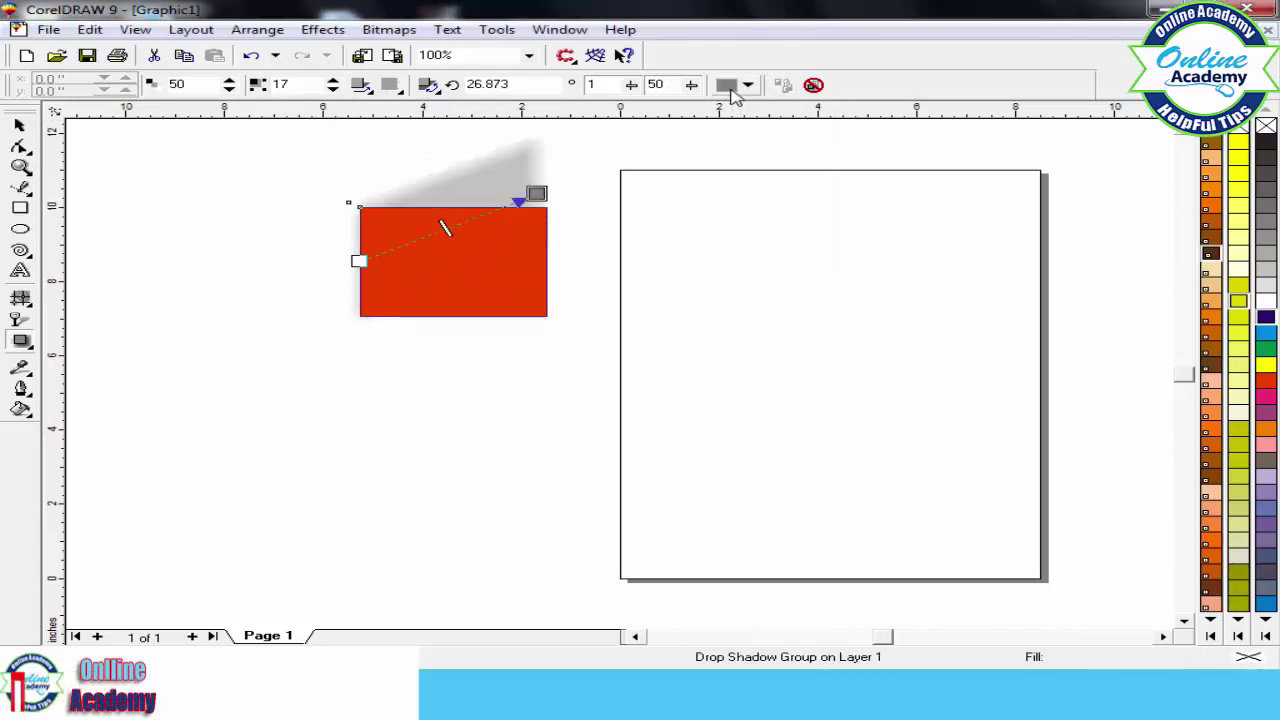
click(748, 85)
click(779, 167)
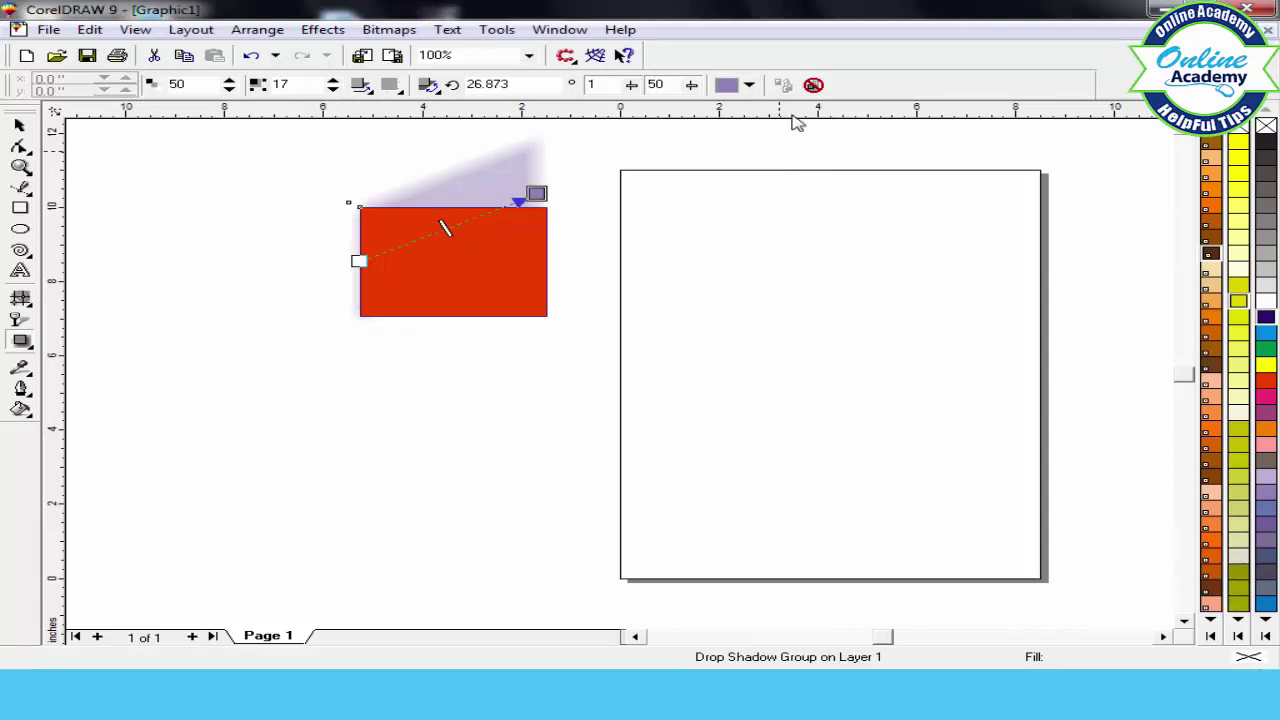
click(812, 85)
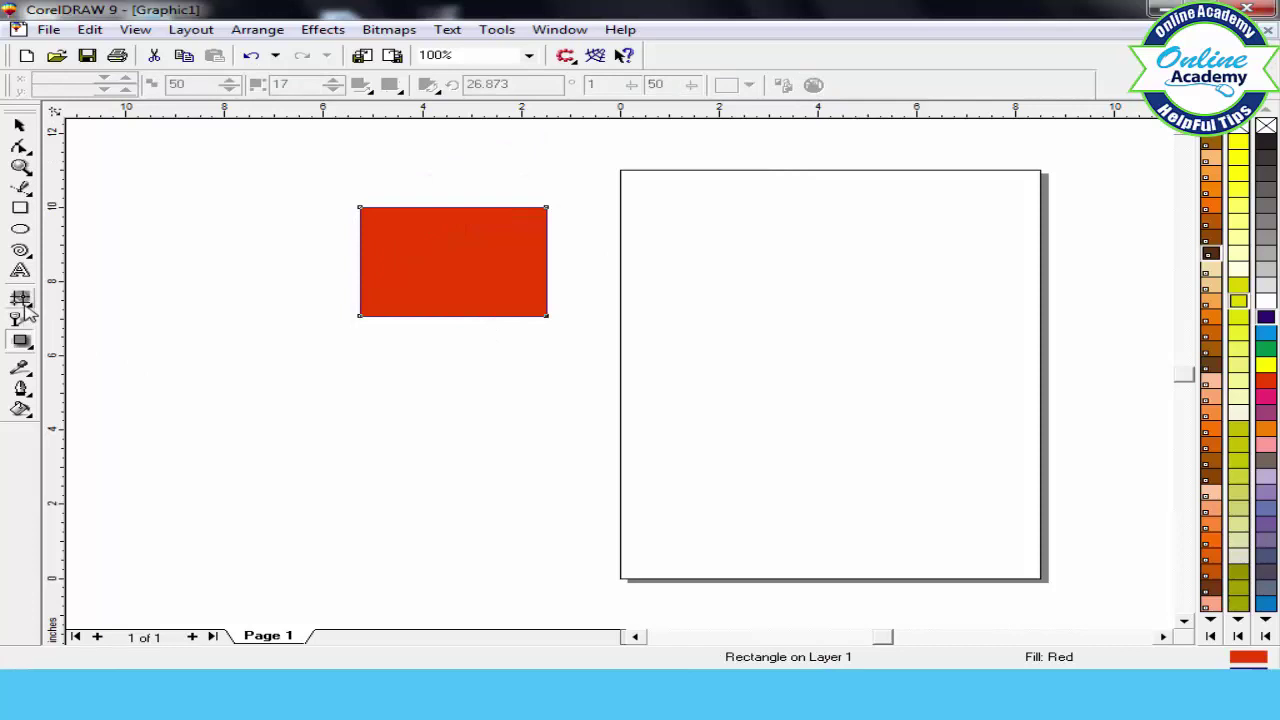
click(30, 348)
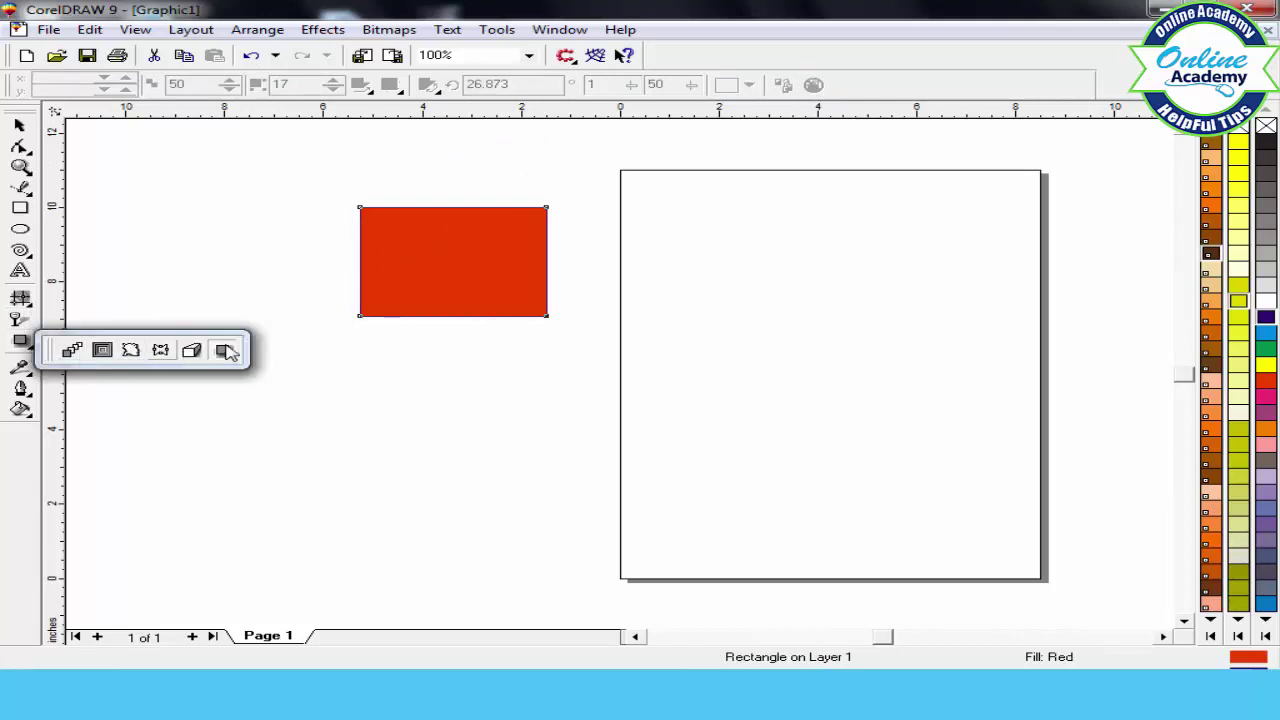
click(73, 280)
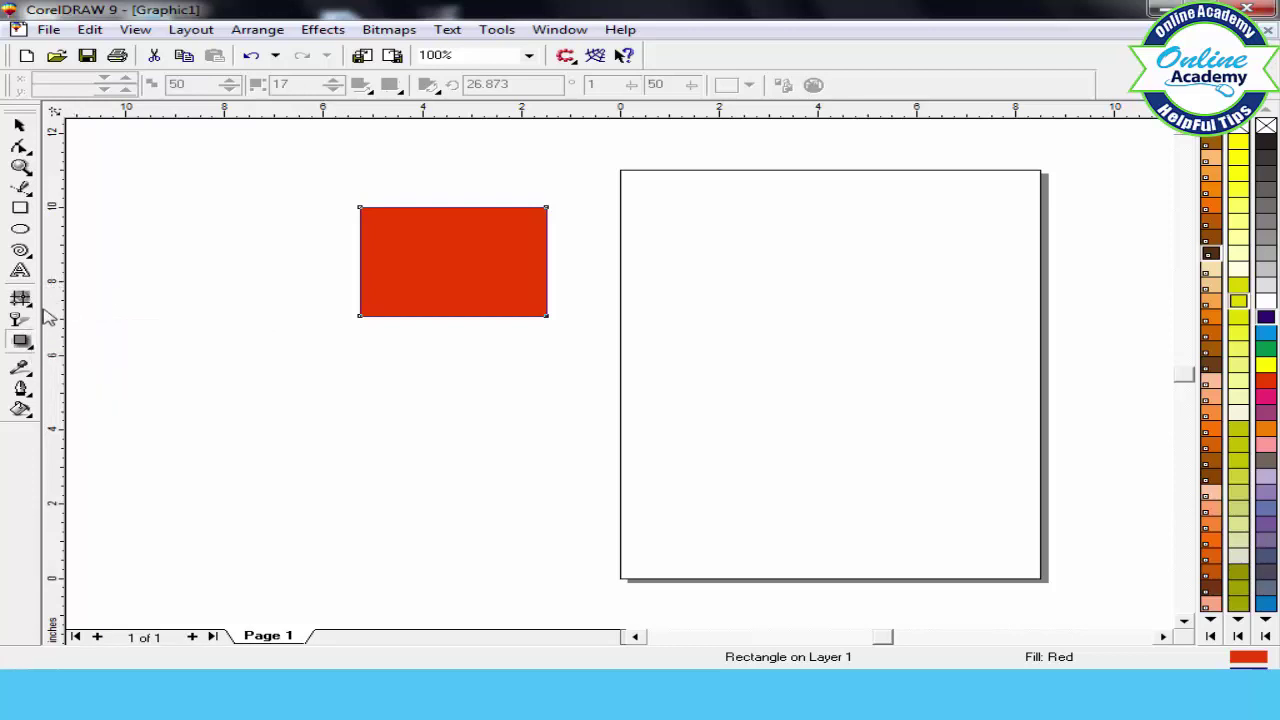